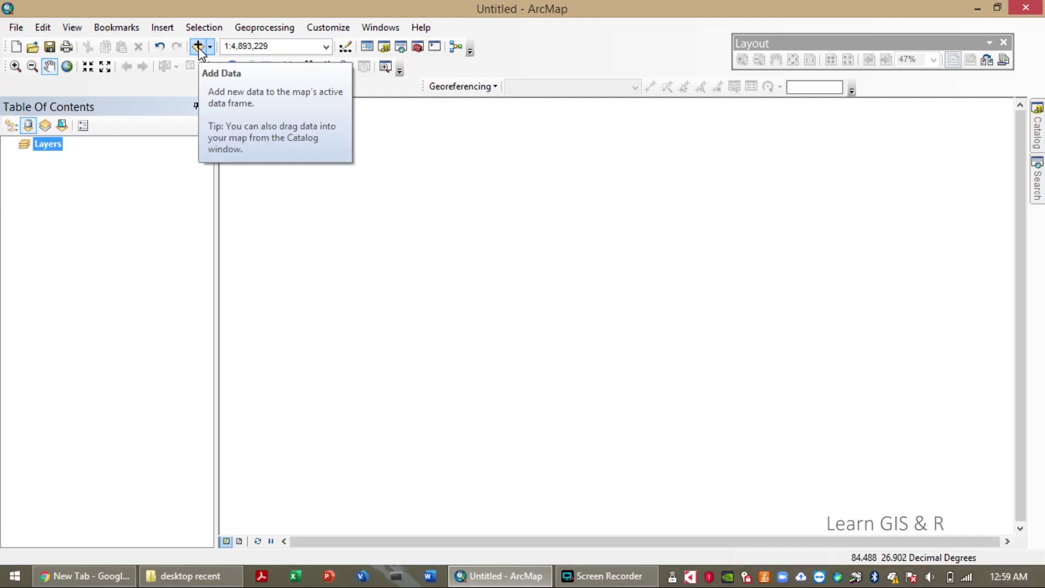
Start adding a dataset to the empty map
{"action": "left_click", "coordinate": [198, 48]}
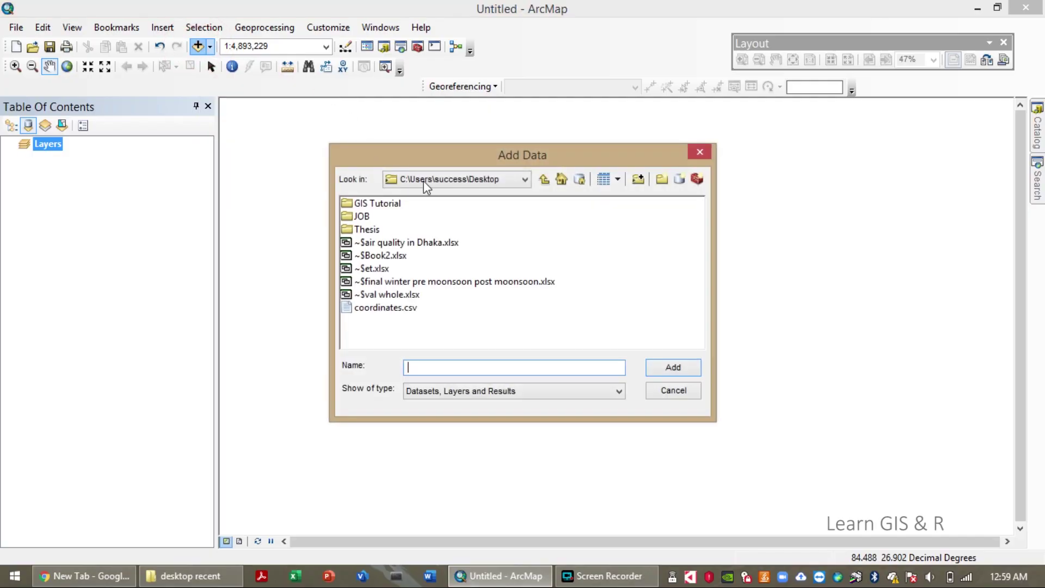
{"action": "left_click", "coordinate": [429, 184]}
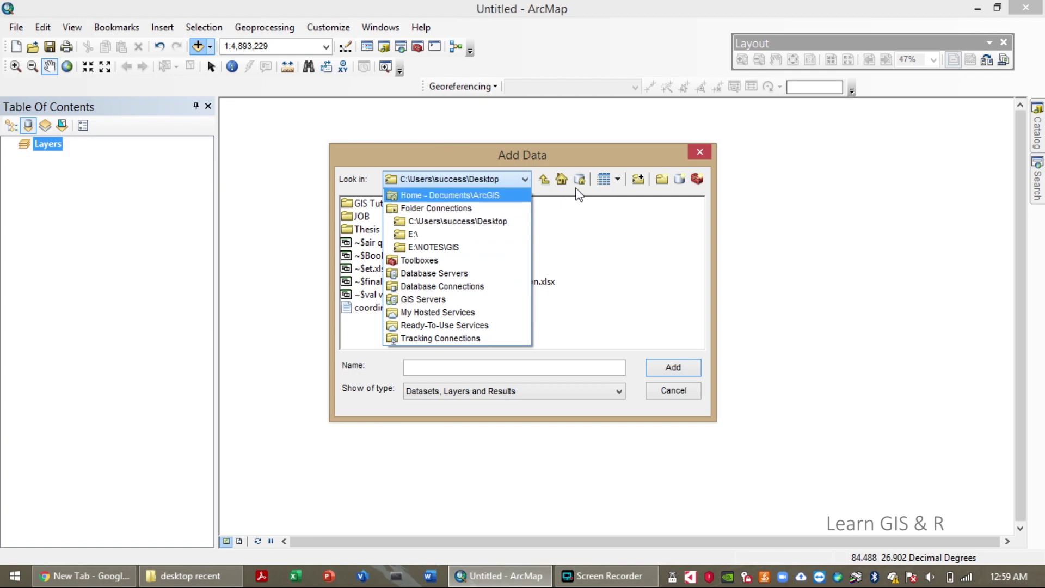
{"action": "left_click", "coordinate": [621, 228]}
{"action": "left_click", "coordinate": [639, 179]}
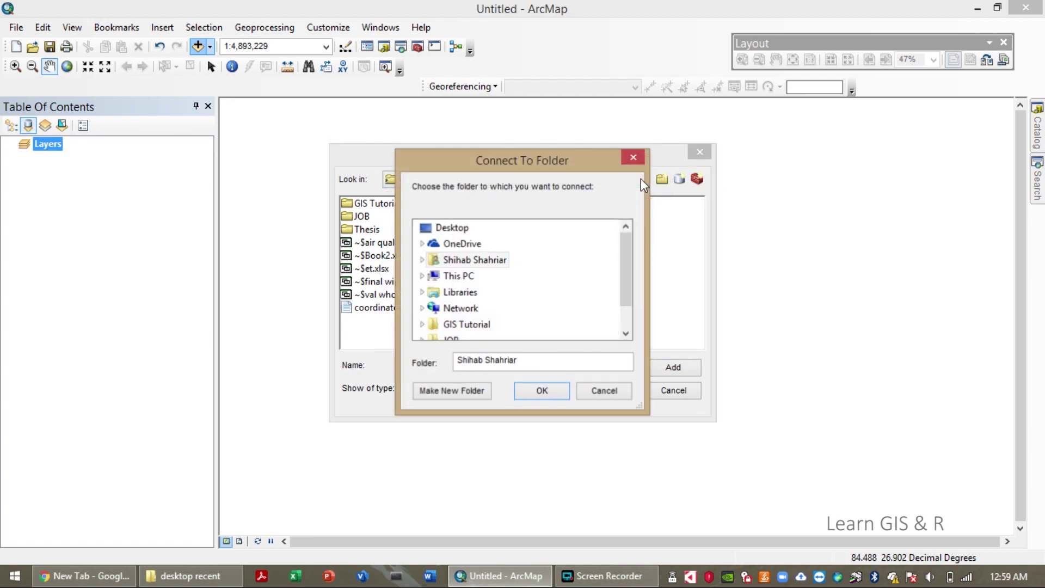
{"action": "left_click_drag", "start_coordinate": [624, 264], "coordinate": [624, 289]}
{"action": "left_click", "coordinate": [624, 159]}
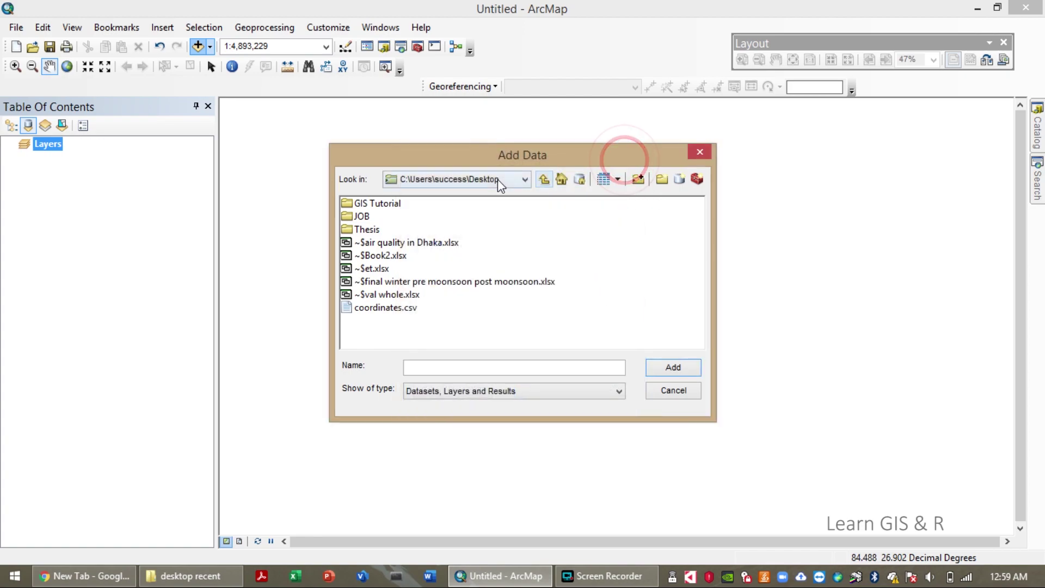
Add the shapefile bgd_admbnda_adm1_bbs_20201113.shp from the bgd_adm_bbs_20201113_SHP folder in E:\NOTES\GIS
{"action": "left_click", "coordinate": [501, 179]}
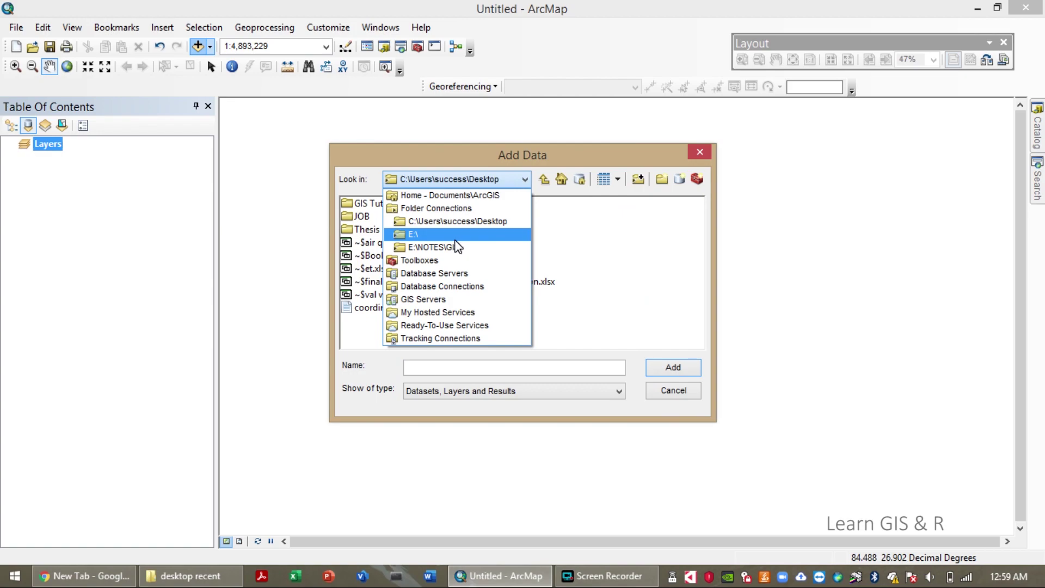
{"action": "left_click", "coordinate": [430, 246]}
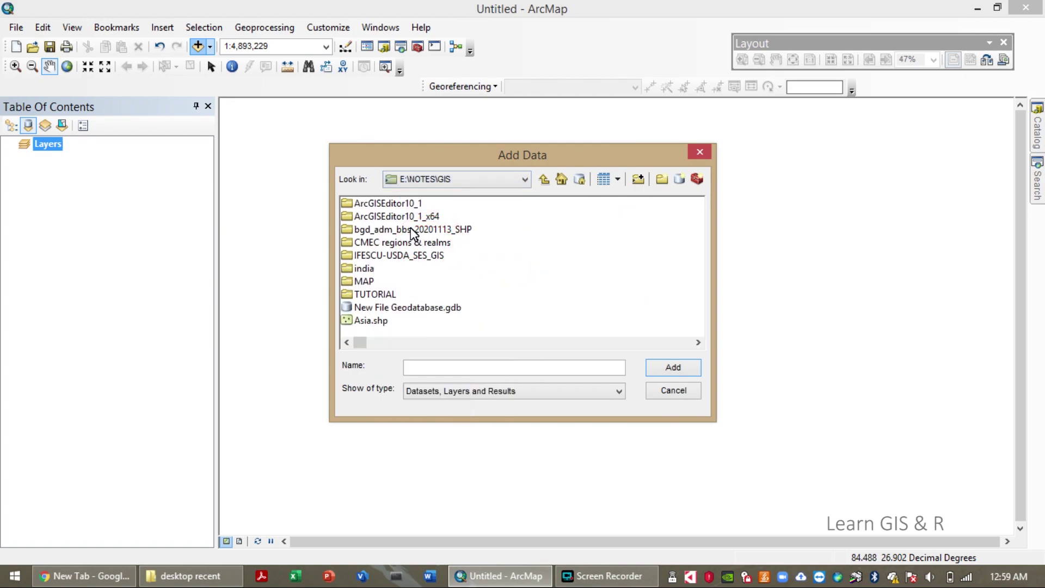
{"action": "double_click", "coordinate": [412, 229]}
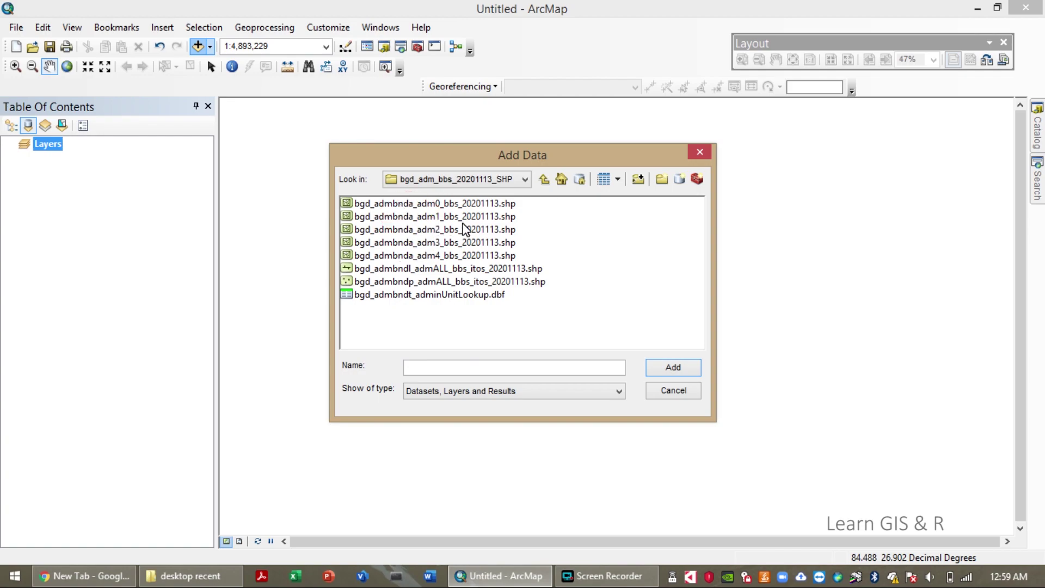
{"action": "left_click", "coordinate": [496, 217]}
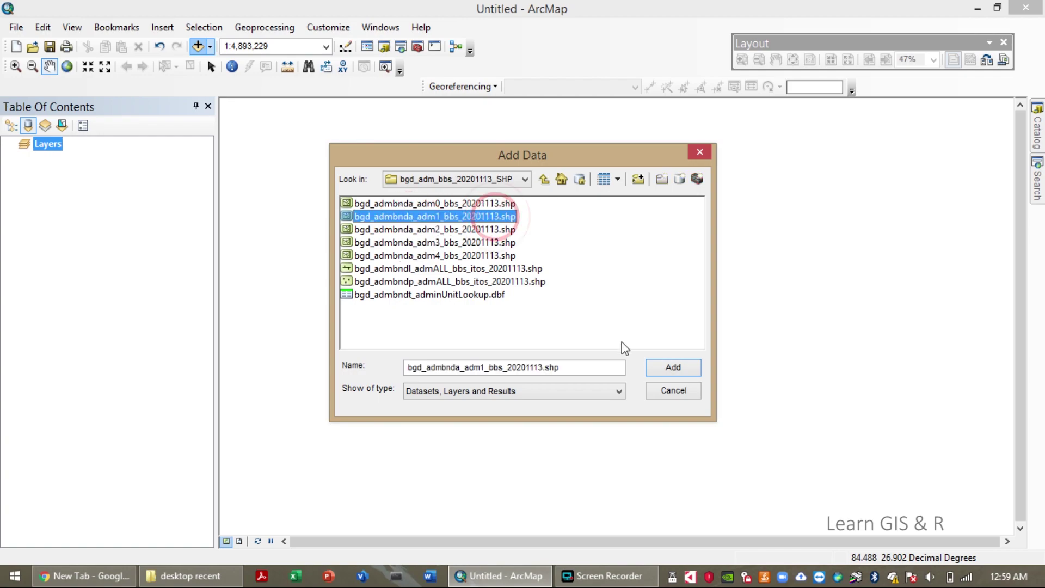
{"action": "left_click", "coordinate": [664, 368]}
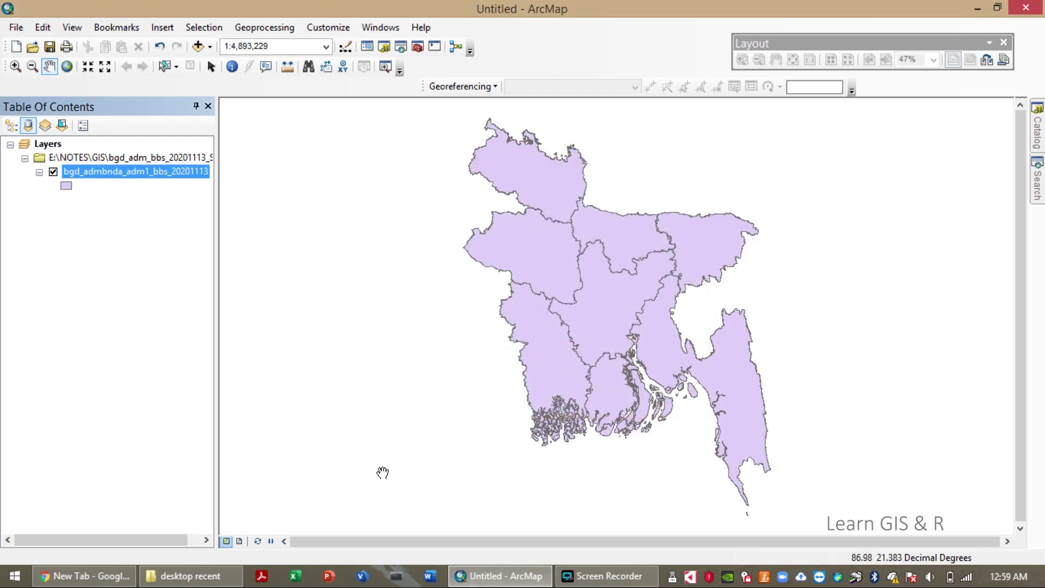
Switch to the page layout and enlarge the data frame to fill the page's printable margins
{"action": "left_click", "coordinate": [239, 542]}
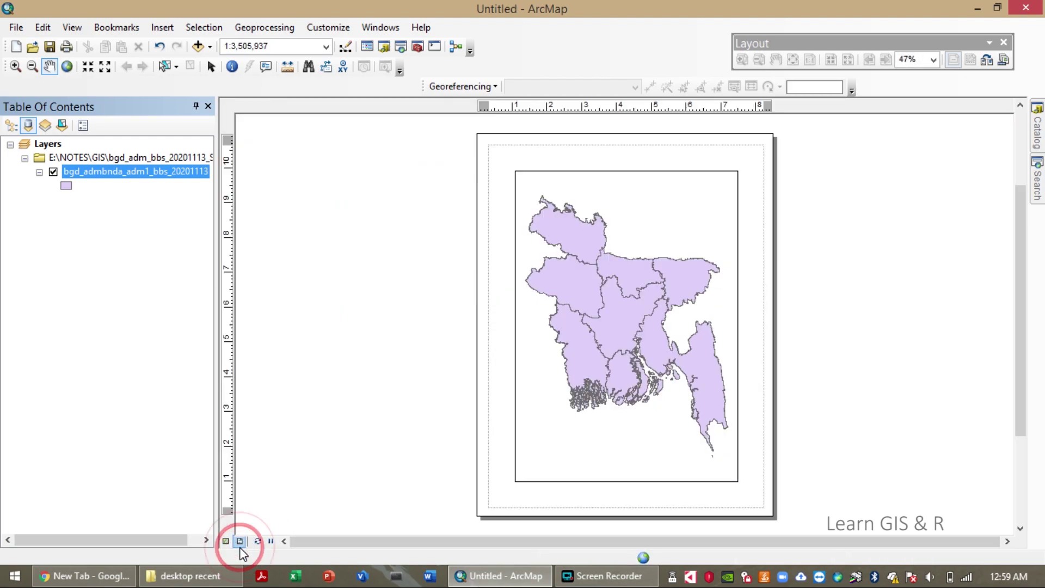
{"action": "left_click", "coordinate": [618, 223]}
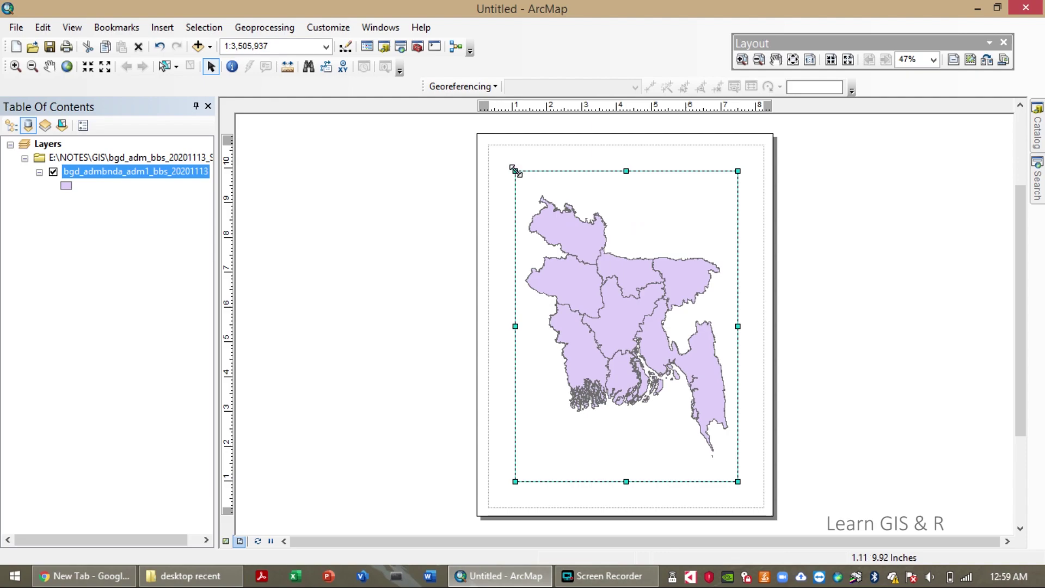
{"action": "left_click_drag", "start_coordinate": [515, 170], "coordinate": [489, 144]}
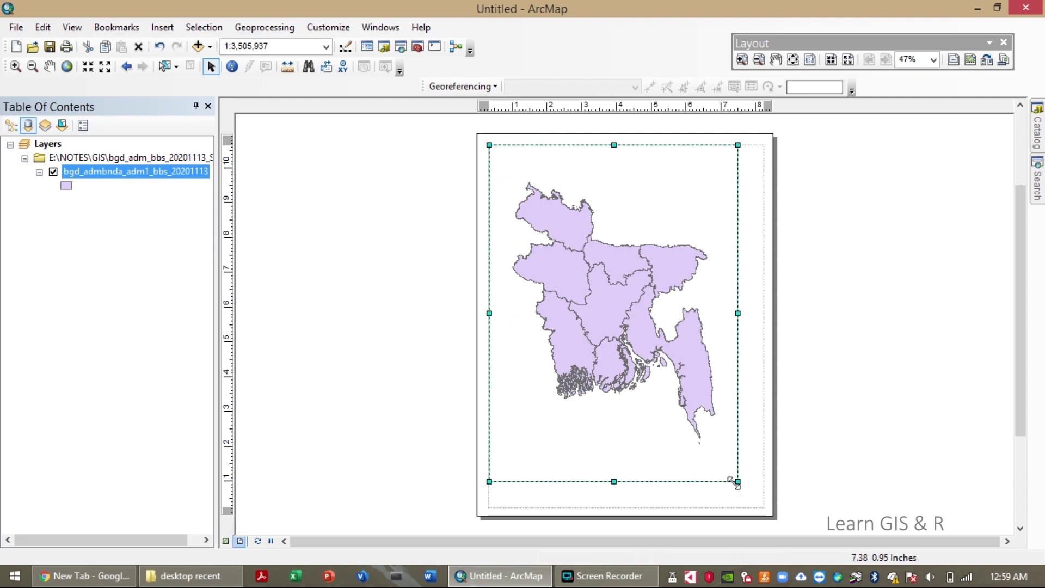
{"action": "left_click_drag", "start_coordinate": [737, 481], "coordinate": [763, 507]}
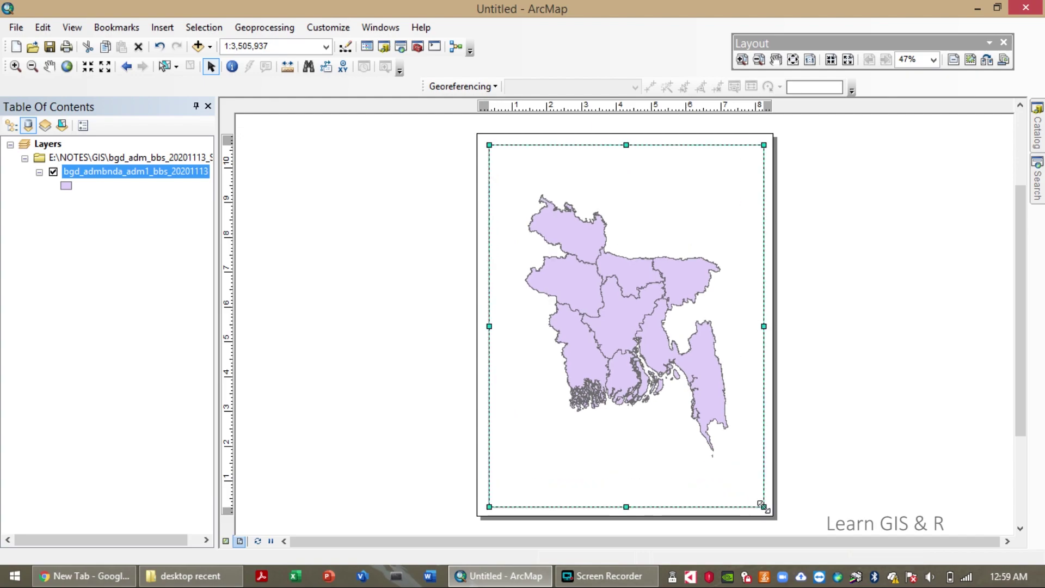
Zoom the data frame to the extent of the bgd_admbnda_adm1_bbs_20201113 layer, leaving the frame deselected
{"action": "right_click", "coordinate": [99, 174]}
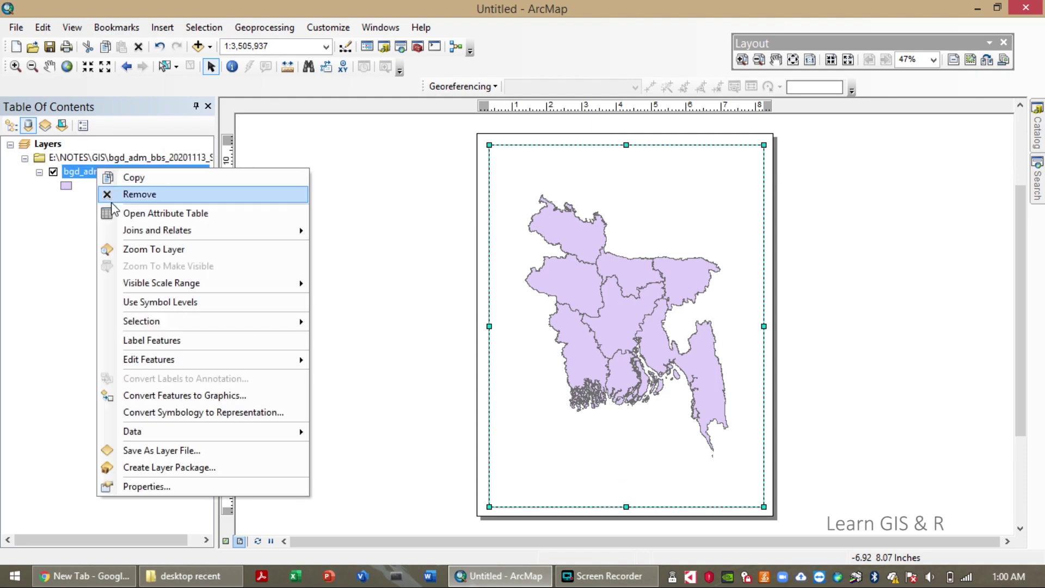
{"action": "left_click", "coordinate": [131, 249]}
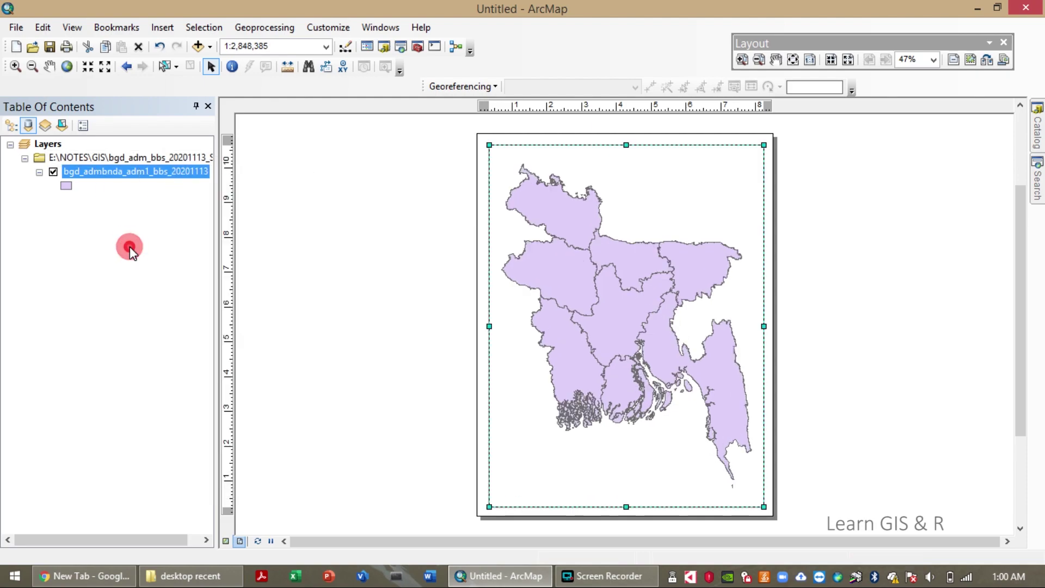
{"action": "left_click", "coordinate": [795, 241]}
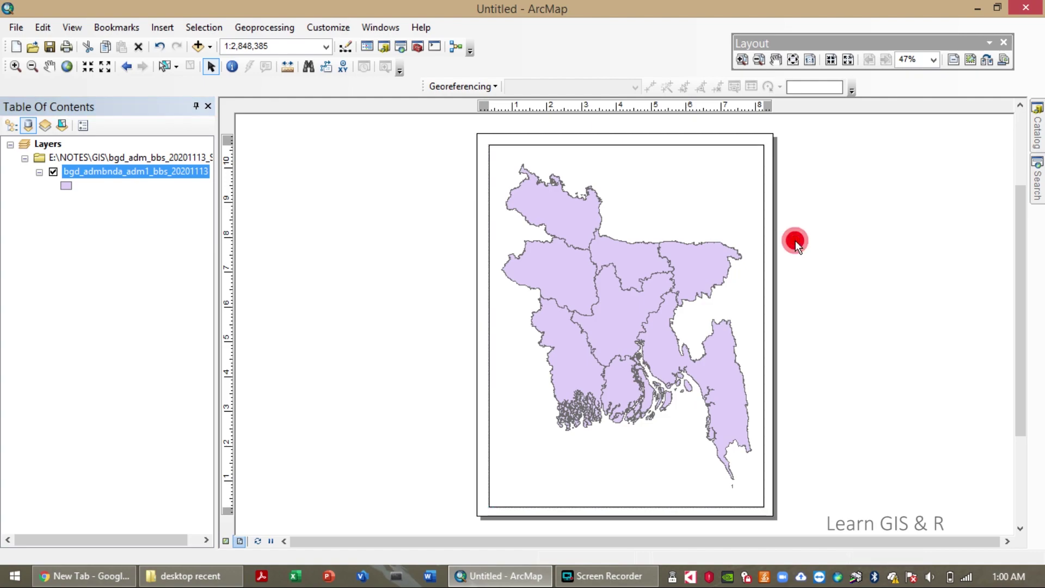
{"action": "left_click", "coordinate": [729, 297]}
{"action": "left_click", "coordinate": [368, 212]}
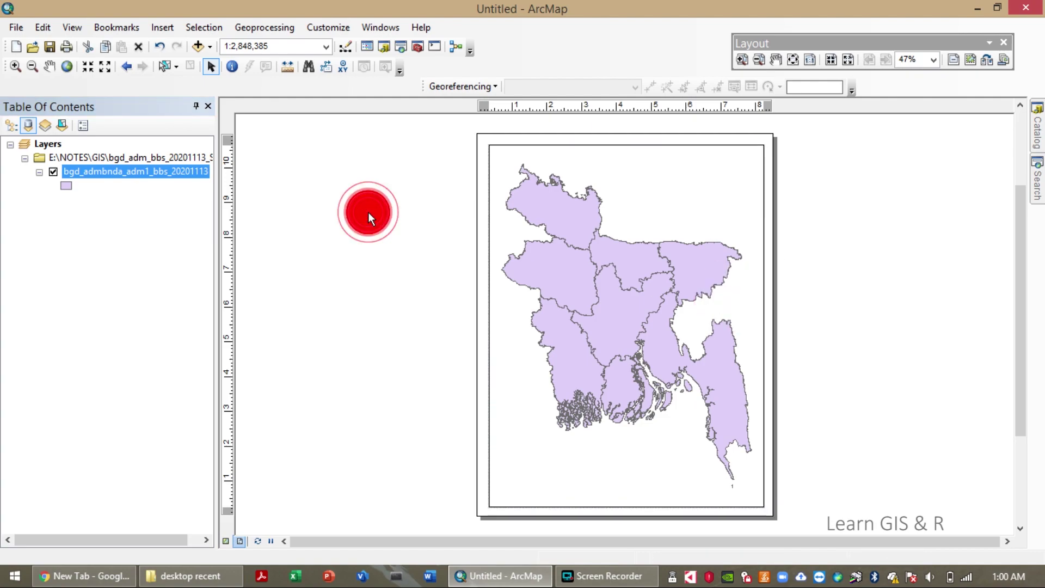
Change the division boundary layer's fill symbol to Hollow
{"action": "left_click", "coordinate": [67, 186]}
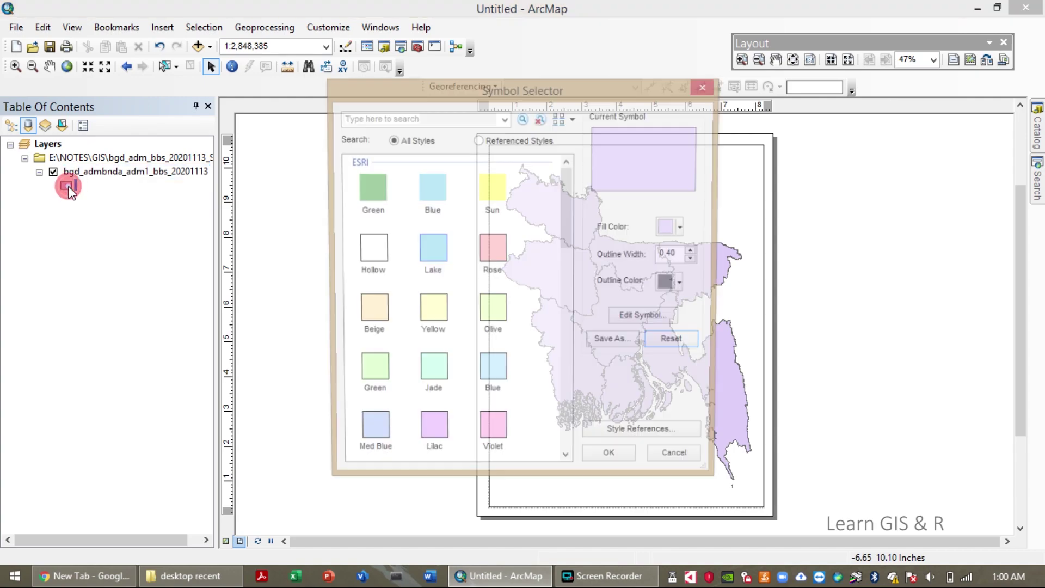
{"action": "left_click", "coordinate": [359, 261]}
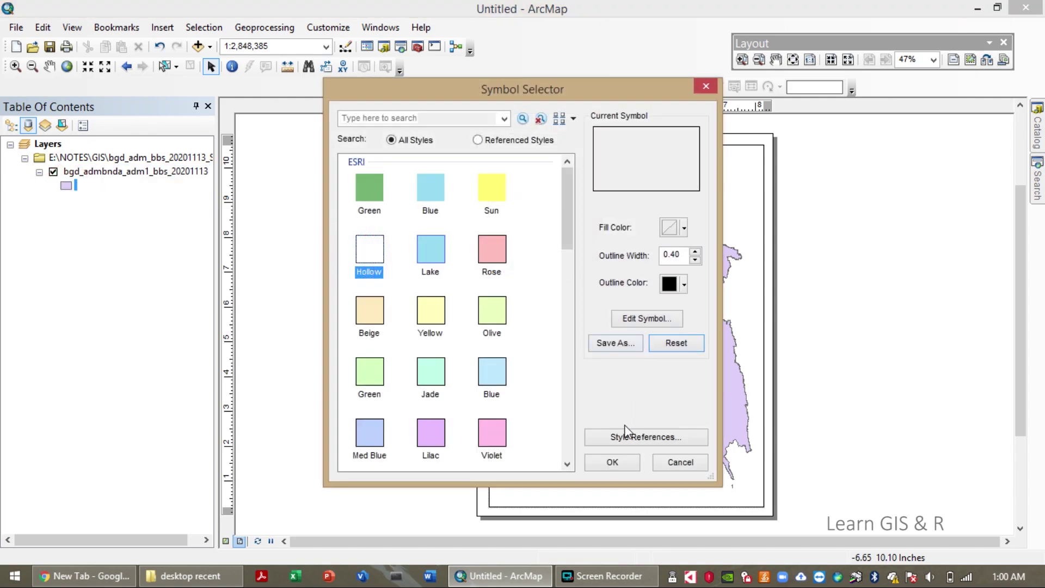
{"action": "left_click", "coordinate": [611, 461]}
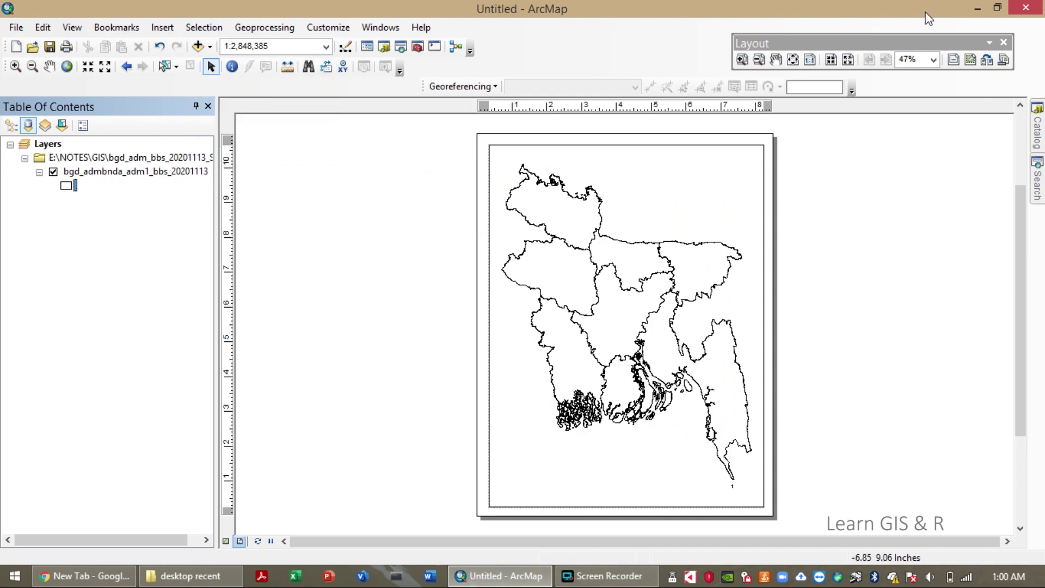
Leave the map and open the coordinates file from the desktop in Excel
{"action": "left_click", "coordinate": [978, 8]}
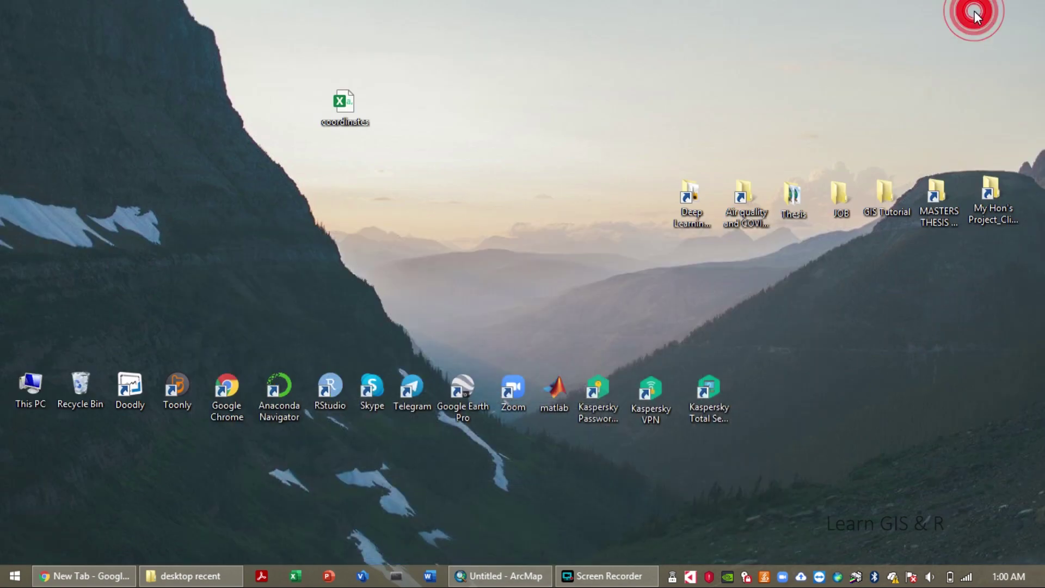
{"action": "left_click", "coordinate": [338, 118]}
{"action": "left_click", "coordinate": [338, 116]}
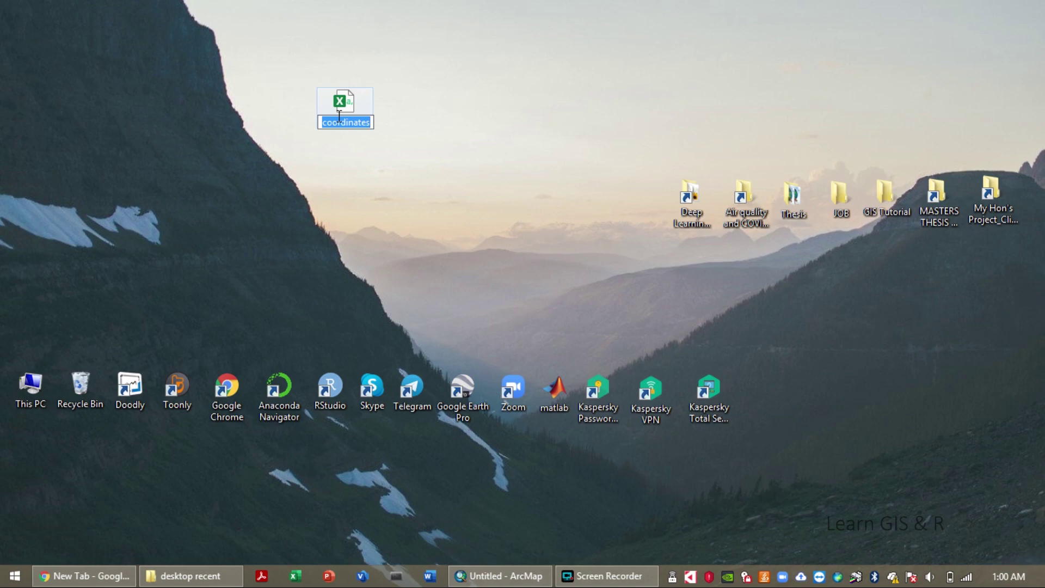
{"action": "left_click", "coordinate": [311, 171]}
{"action": "left_click", "coordinate": [339, 113]}
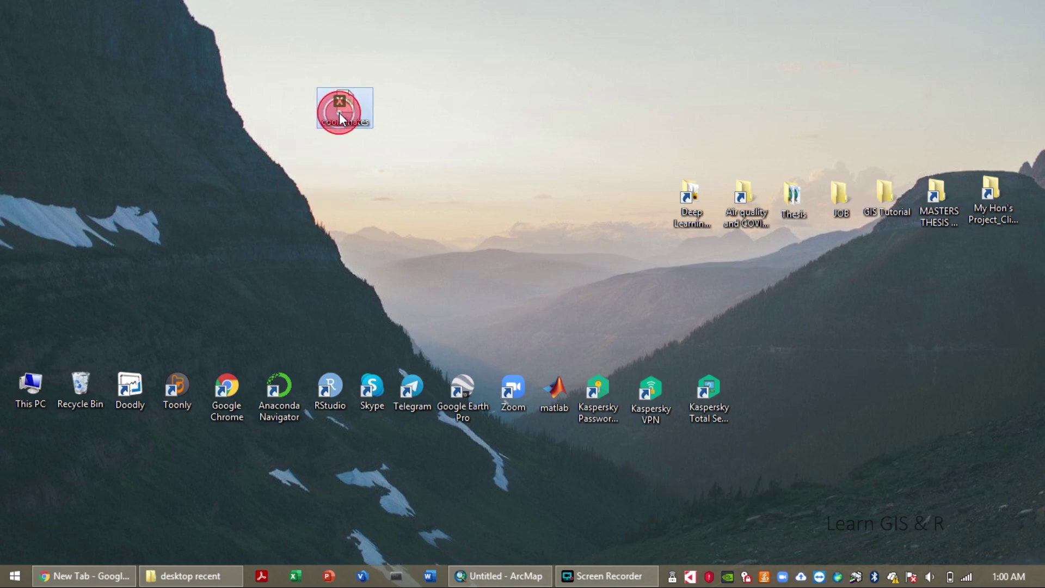
{"action": "double_click", "coordinate": [338, 113]}
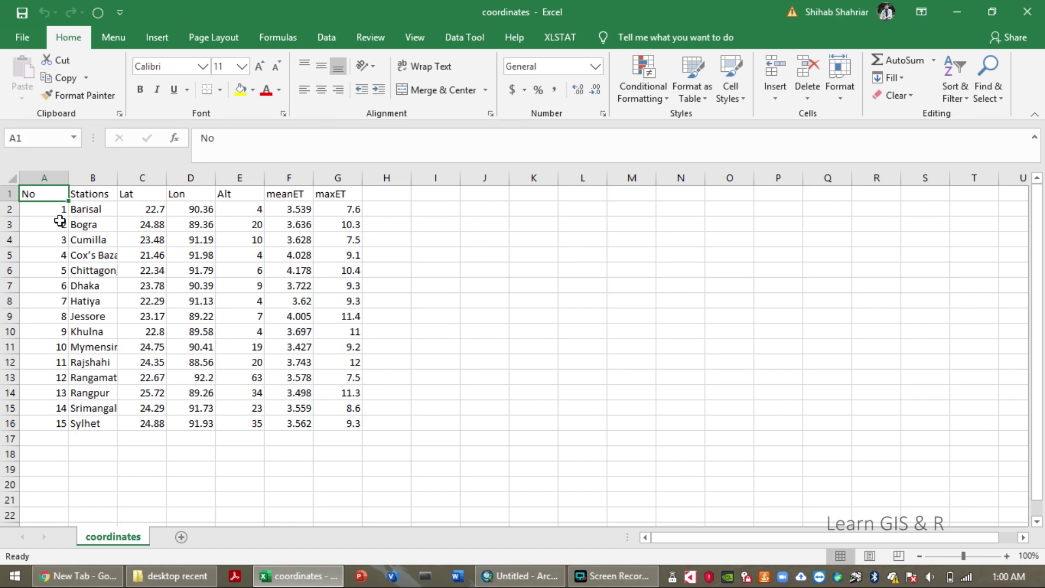
Examine the list of numbered stations from the first row down to the last
{"action": "key", "text": "Down"}
{"action": "key", "text": "Down"}
{"action": "key", "text": "Down"}
{"action": "key", "text": "Down"}
{"action": "key", "text": "Down"}
{"action": "key", "text": "Down"}
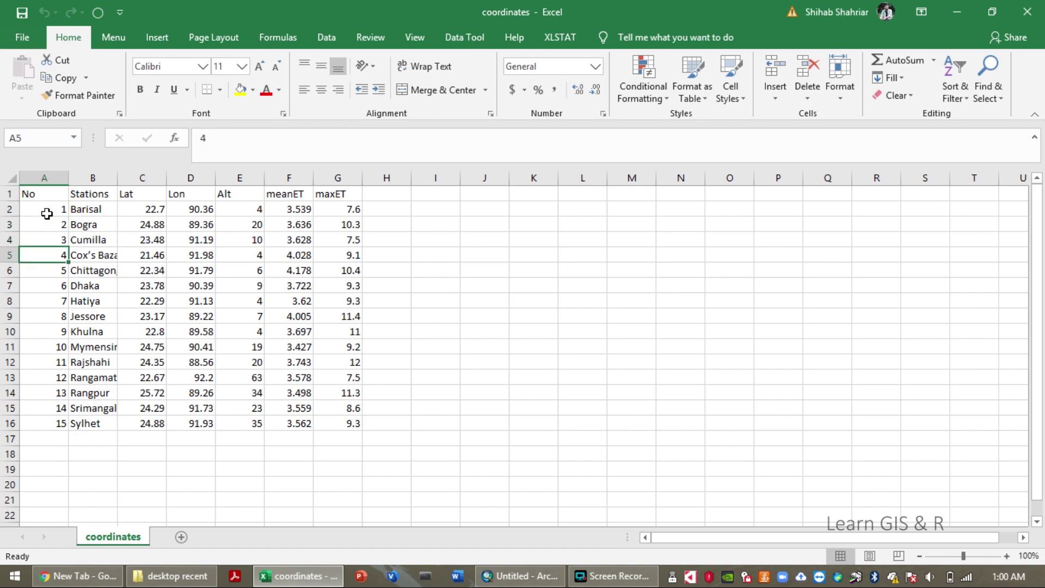
{"action": "key", "text": "Down"}
{"action": "key", "text": "Down"}
{"action": "key", "text": "Down"}
{"action": "key", "text": "Down"}
{"action": "key", "text": "Down"}
{"action": "key", "text": "Down"}
{"action": "key", "text": "Down"}
{"action": "key", "text": "Down"}
{"action": "key", "text": "Down"}
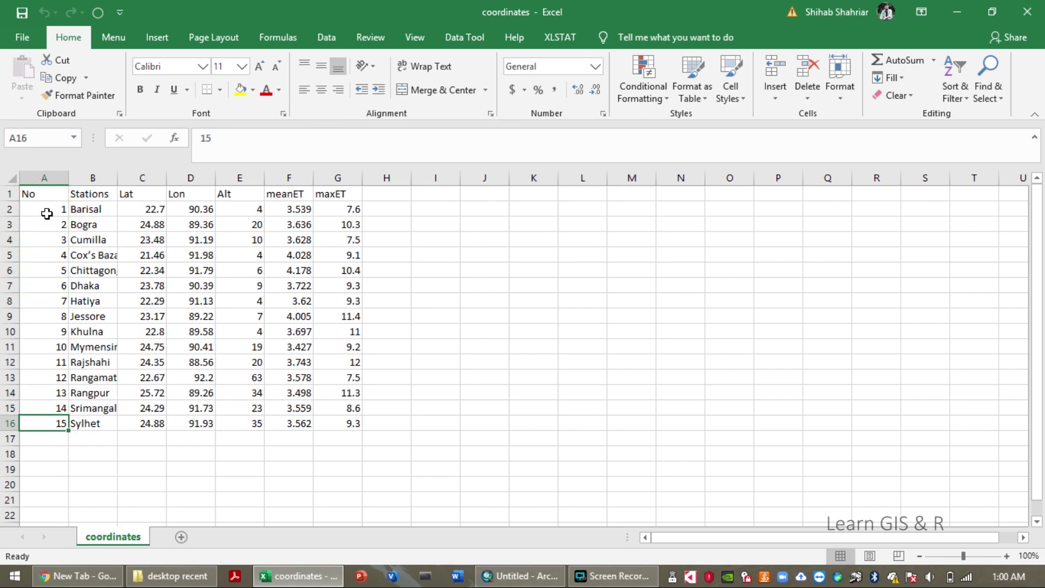
Review the table's column headings from Lat through maxET
{"action": "left_click", "coordinate": [153, 197]}
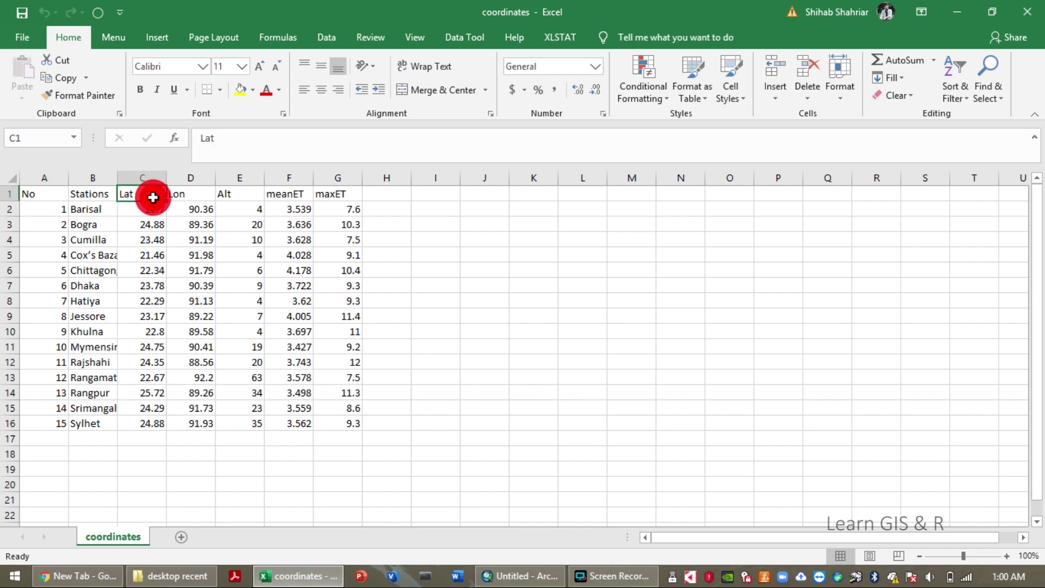
{"action": "key", "text": "Right"}
{"action": "key", "text": "Right"}
{"action": "key", "text": "Right"}
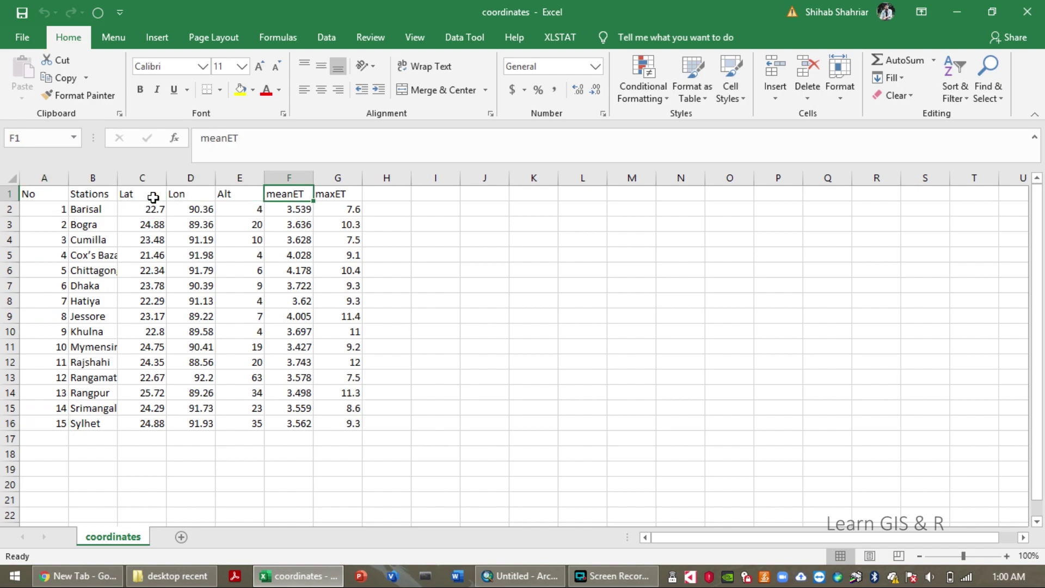
{"action": "key", "text": "Right"}
{"action": "key", "text": "Left"}
{"action": "key", "text": "Left"}
{"action": "key", "text": "Left"}
{"action": "key", "text": "Left"}
{"action": "key", "text": "Down"}
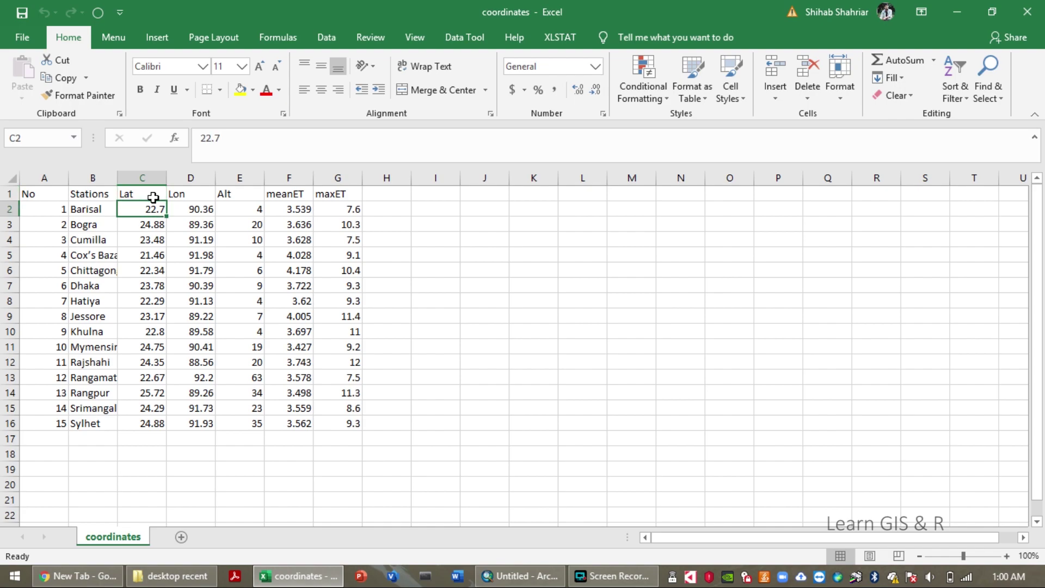
Examine the latitude and longitude values of all stations, and check the meanET column
{"action": "key", "text": "Down"}
{"action": "key", "text": "Down"}
{"action": "key", "text": "Down"}
{"action": "key", "text": "Down"}
{"action": "key", "text": "Down"}
{"action": "key", "text": "Down"}
{"action": "key", "text": "Down"}
{"action": "key", "text": "Down"}
{"action": "key", "text": "Down"}
{"action": "key", "text": "Down"}
{"action": "key", "text": "Down"}
{"action": "key", "text": "Down"}
{"action": "key", "text": "Down"}
{"action": "key", "text": "Down"}
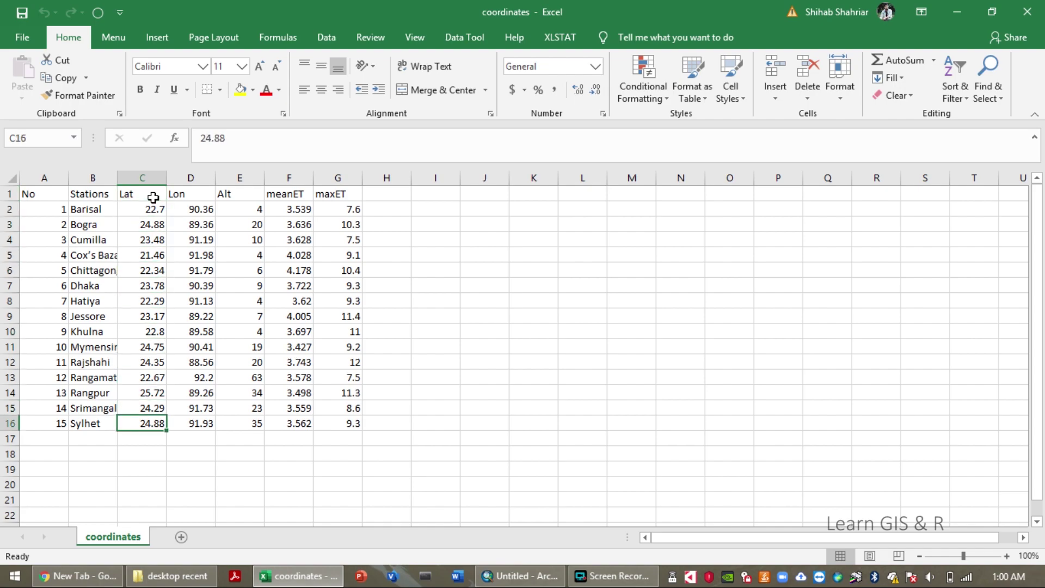
{"action": "key", "text": "Right"}
{"action": "key", "text": "Up"}
{"action": "key", "text": "Up"}
{"action": "key", "text": "Up"}
{"action": "key", "text": "Up"}
{"action": "key", "text": "Up"}
{"action": "key", "text": "Up"}
{"action": "key", "text": "Up"}
{"action": "key", "text": "Up"}
{"action": "key", "text": "Up"}
{"action": "key", "text": "Up"}
{"action": "key", "text": "Up"}
{"action": "key", "text": "Up"}
{"action": "key", "text": "Up"}
{"action": "key", "text": "Up"}
{"action": "key", "text": "Up"}
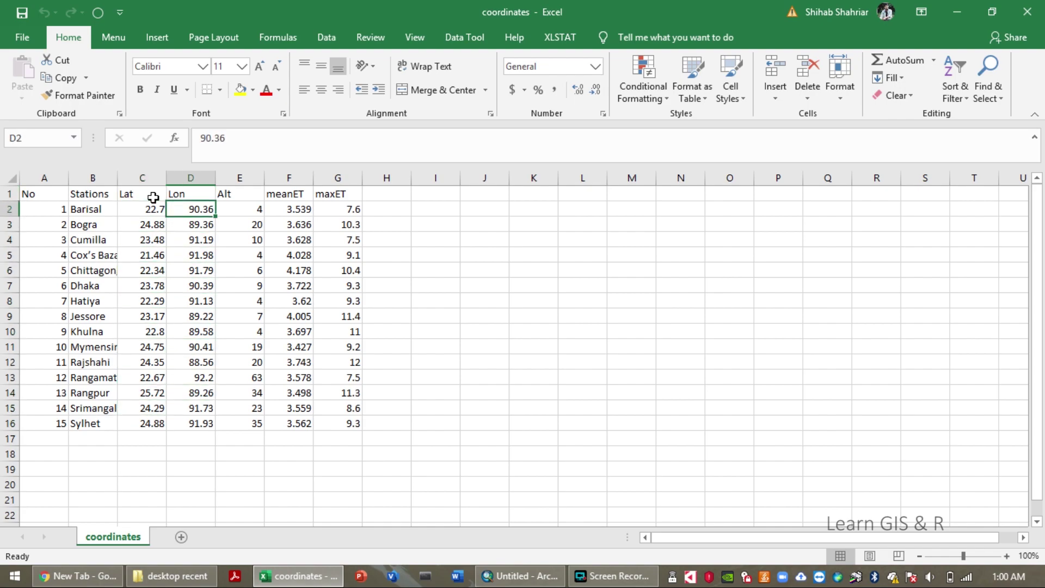
{"action": "left_click", "coordinate": [287, 242]}
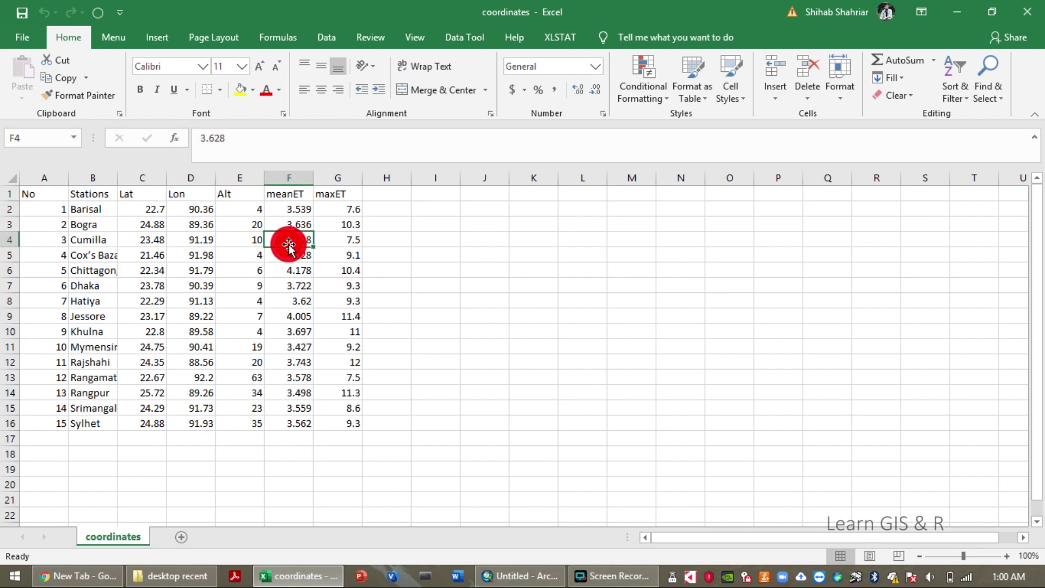
Switch to ArcMap and add coordinates.csv from the Desktop folder to the map
{"action": "left_click", "coordinate": [541, 580]}
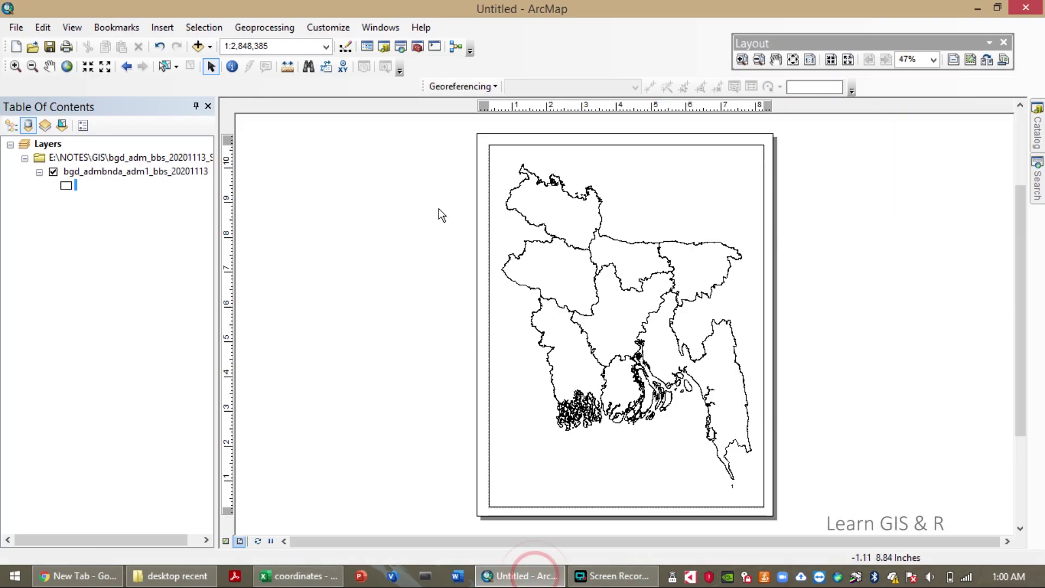
{"action": "left_click", "coordinate": [198, 47]}
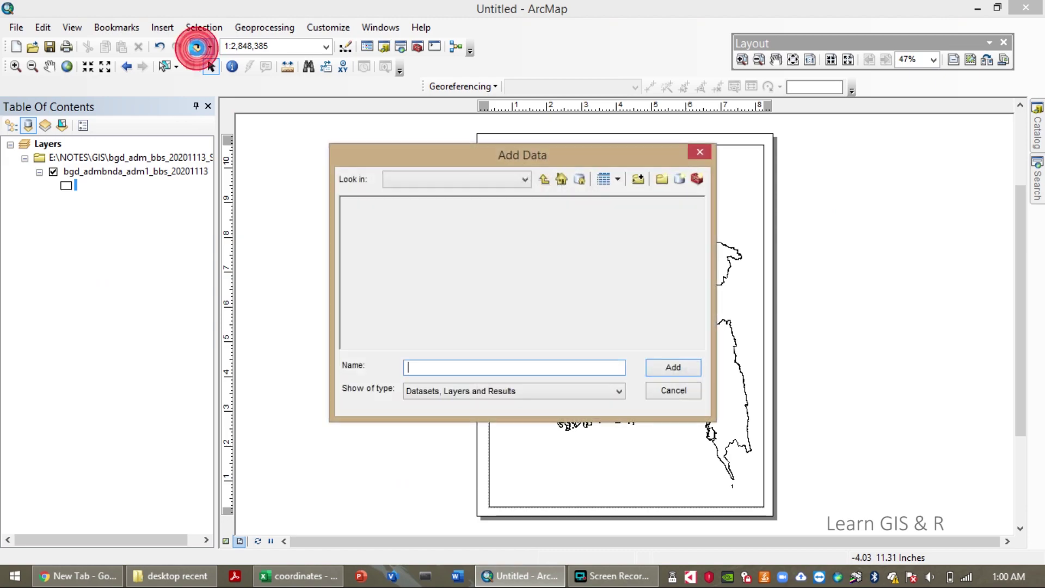
{"action": "left_click", "coordinate": [492, 182]}
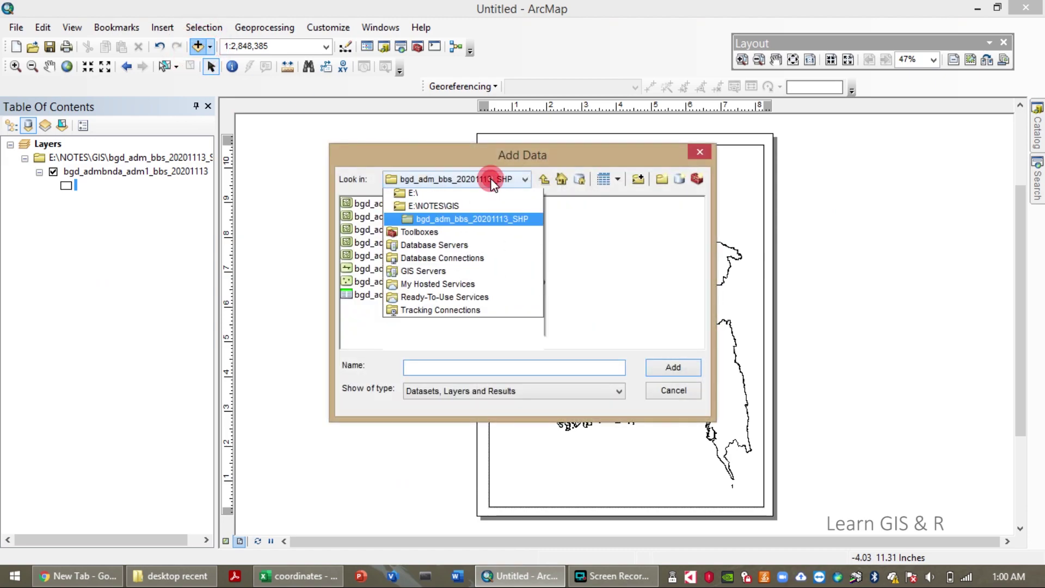
{"action": "left_click", "coordinate": [475, 220]}
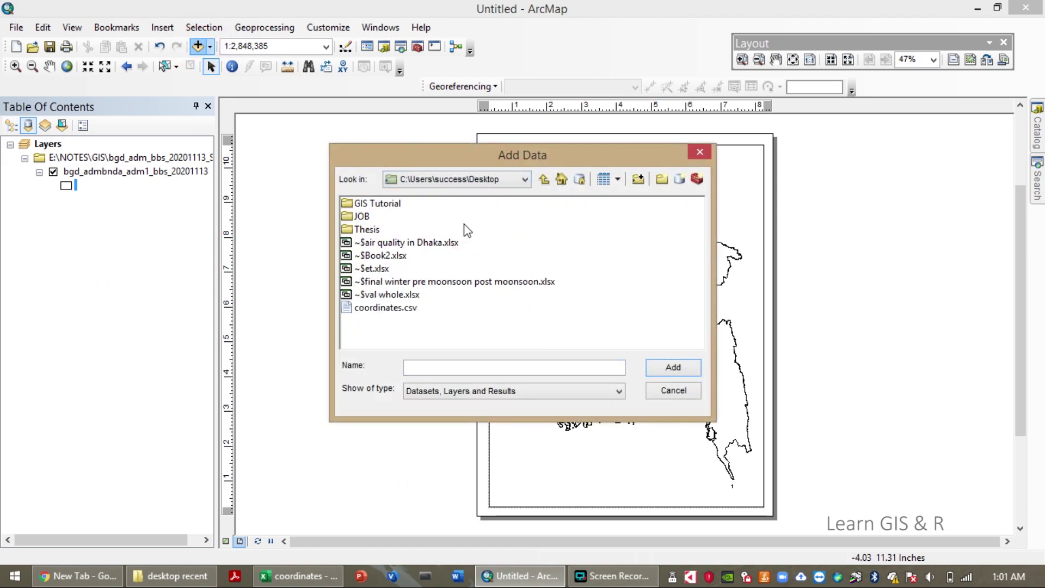
{"action": "left_click", "coordinate": [390, 306]}
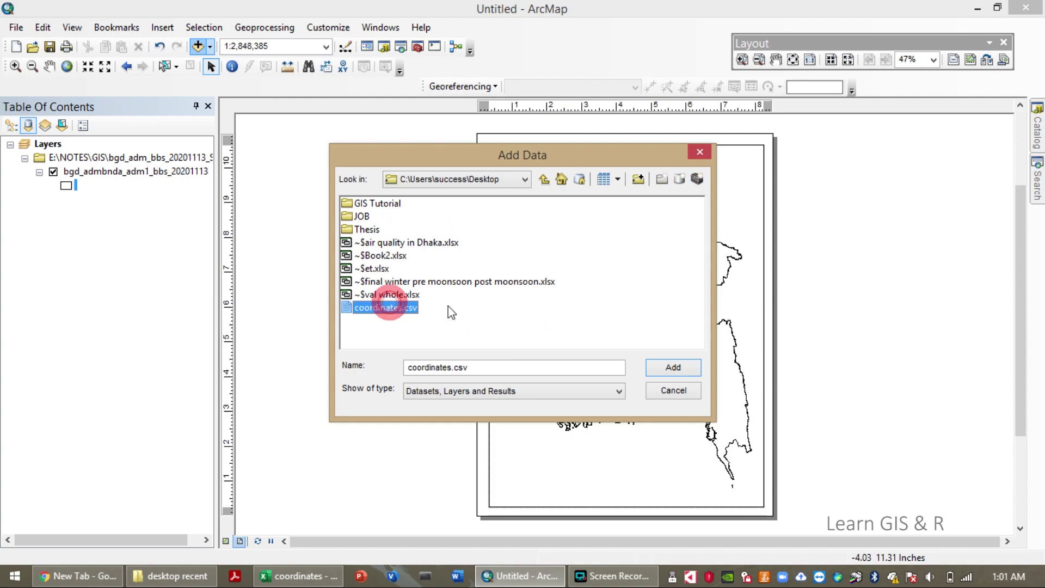
{"action": "left_click", "coordinate": [674, 372]}
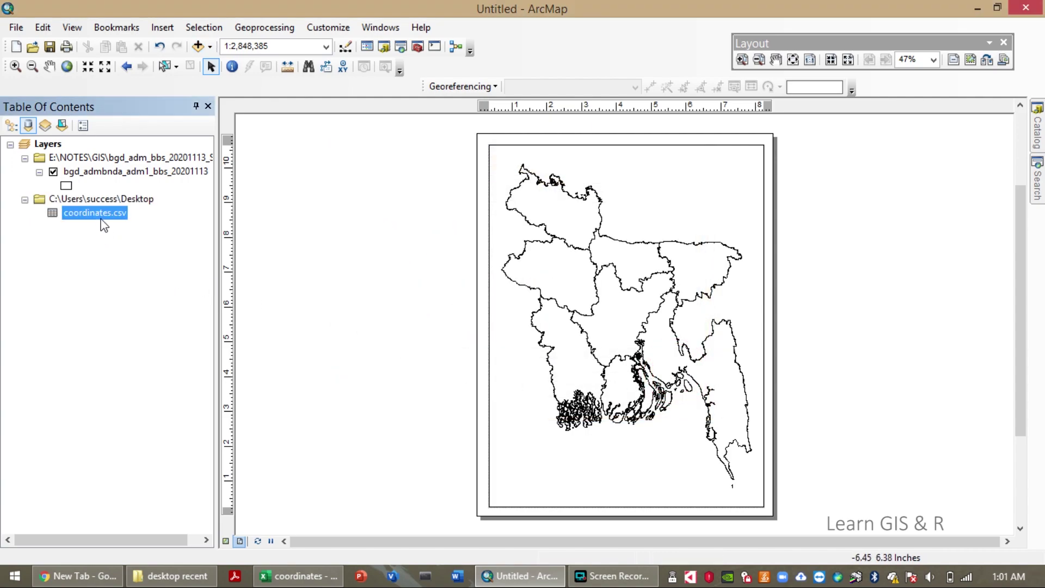
Display the coordinates.csv table as XY points with Lon as X, Lat as Y and GCS_WGS_1984 coordinates
{"action": "right_click", "coordinate": [98, 219]}
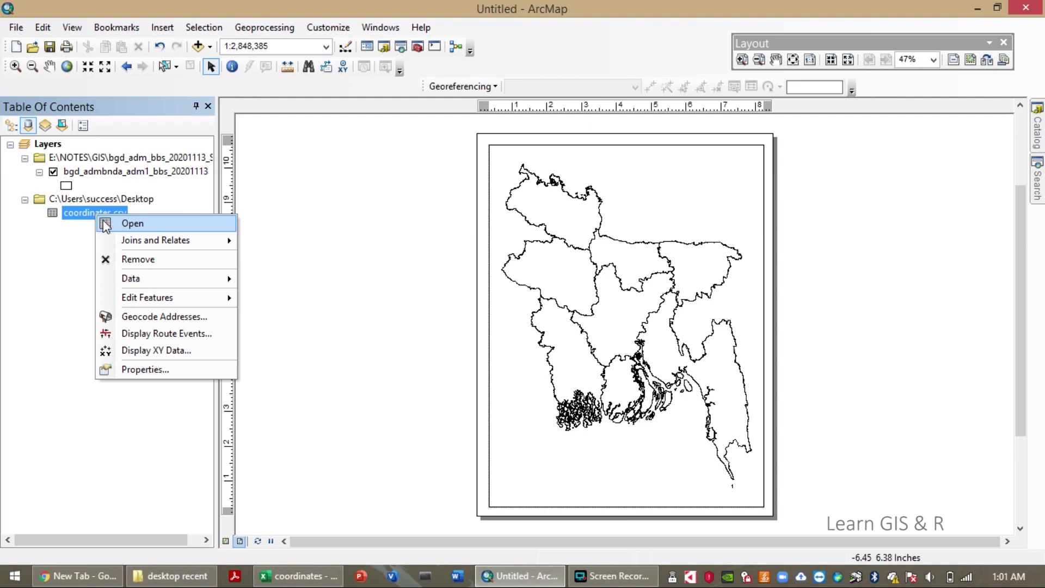
{"action": "left_click", "coordinate": [146, 352]}
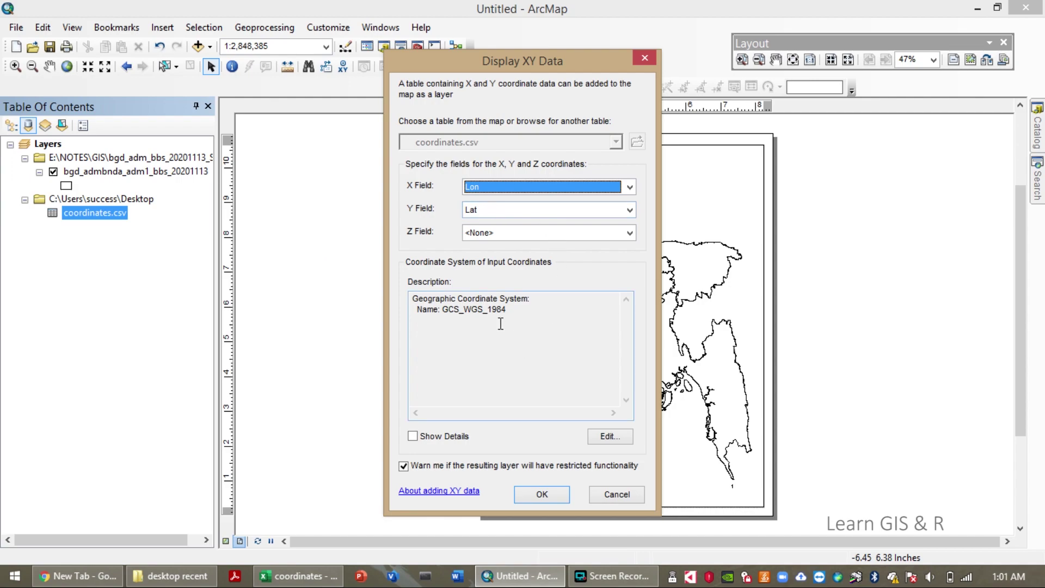
{"action": "left_click", "coordinate": [541, 496]}
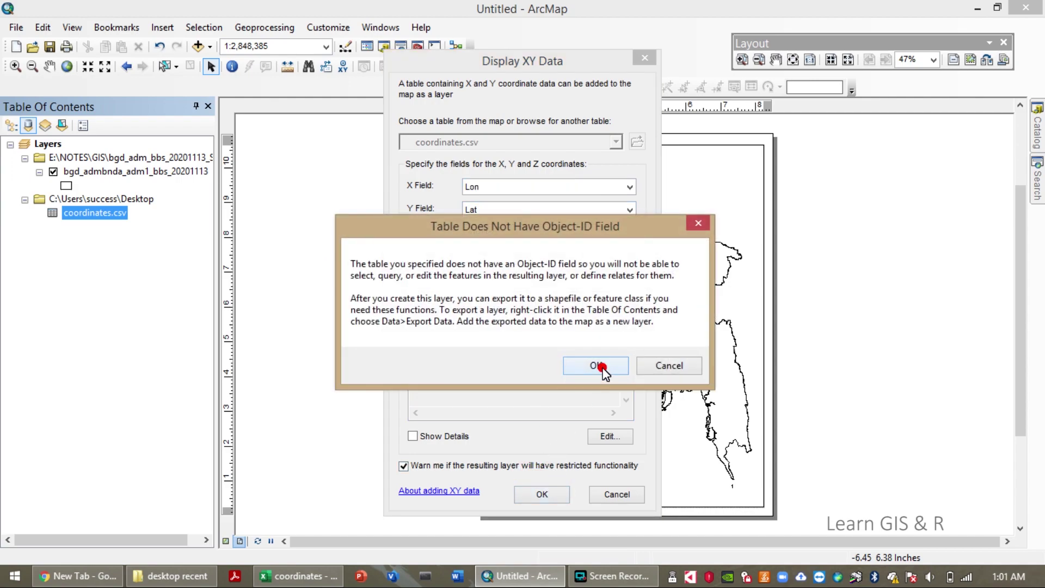
{"action": "left_click", "coordinate": [598, 366]}
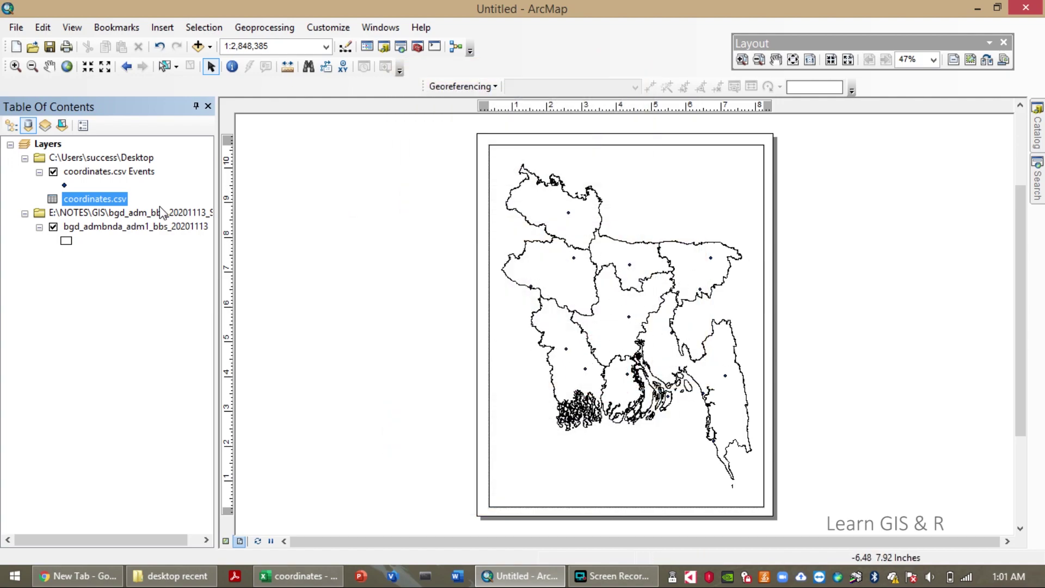
Change the station point symbol to Circle 1 with size 12 and red color
{"action": "left_click", "coordinate": [66, 185]}
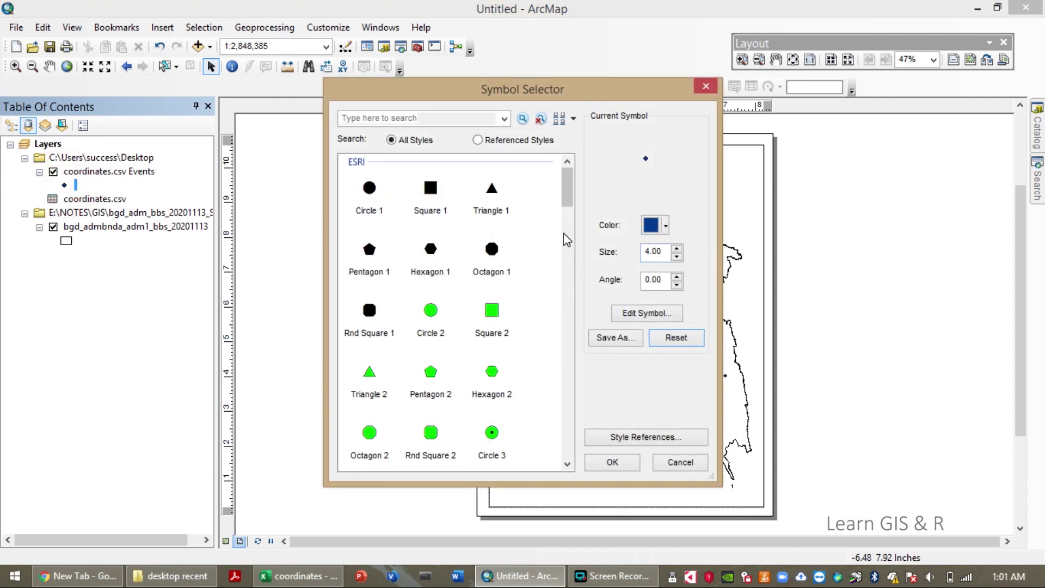
{"action": "left_click", "coordinate": [369, 190]}
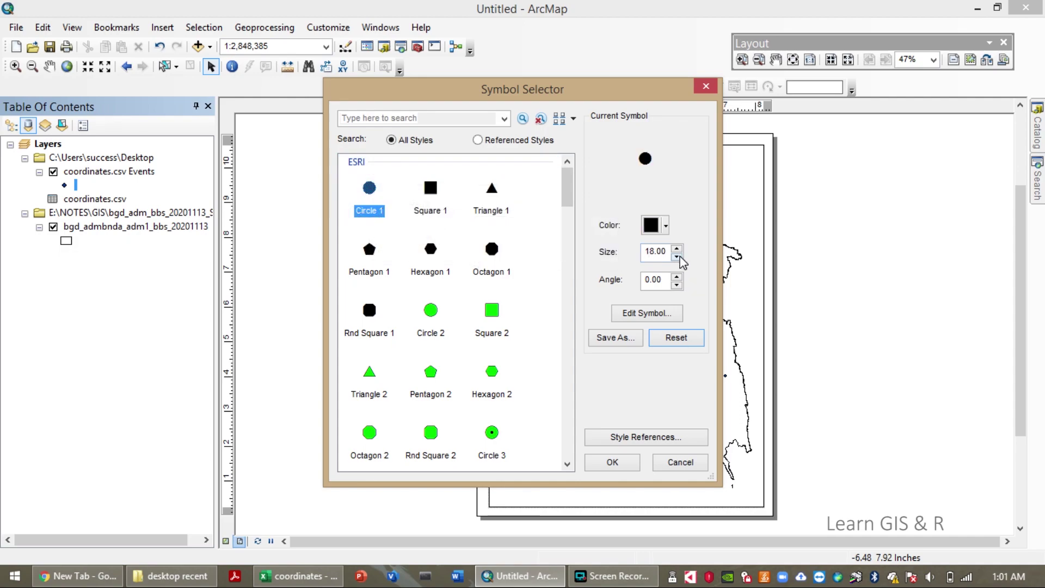
{"action": "left_click", "coordinate": [677, 258]}
{"action": "left_click", "coordinate": [677, 257]}
{"action": "left_click", "coordinate": [677, 258]}
{"action": "left_click", "coordinate": [677, 258]}
{"action": "left_click", "coordinate": [677, 258]}
{"action": "left_click", "coordinate": [677, 258]}
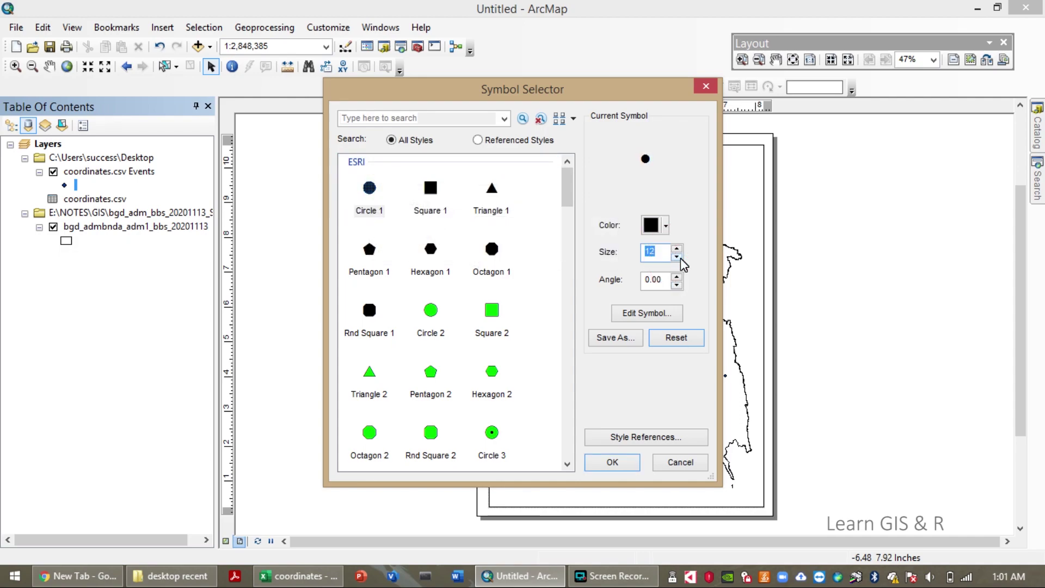
{"action": "left_click", "coordinate": [665, 229]}
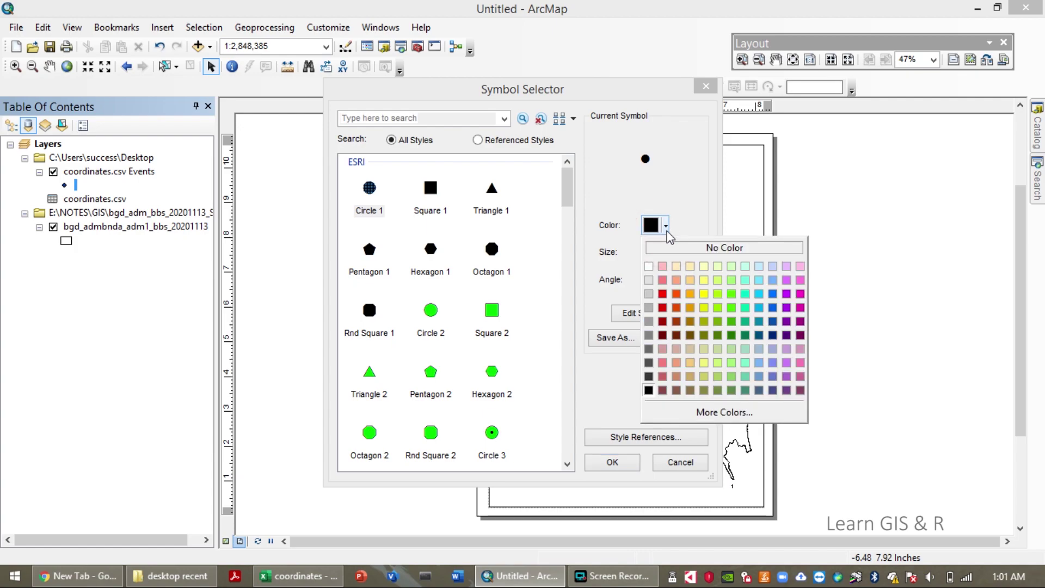
{"action": "left_click", "coordinate": [661, 294]}
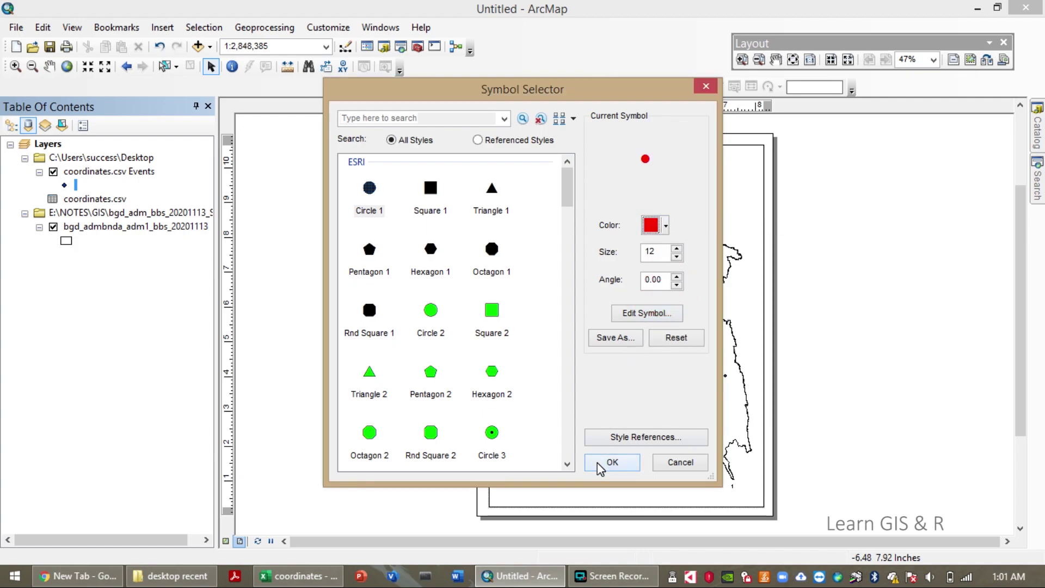
{"action": "left_click", "coordinate": [598, 462]}
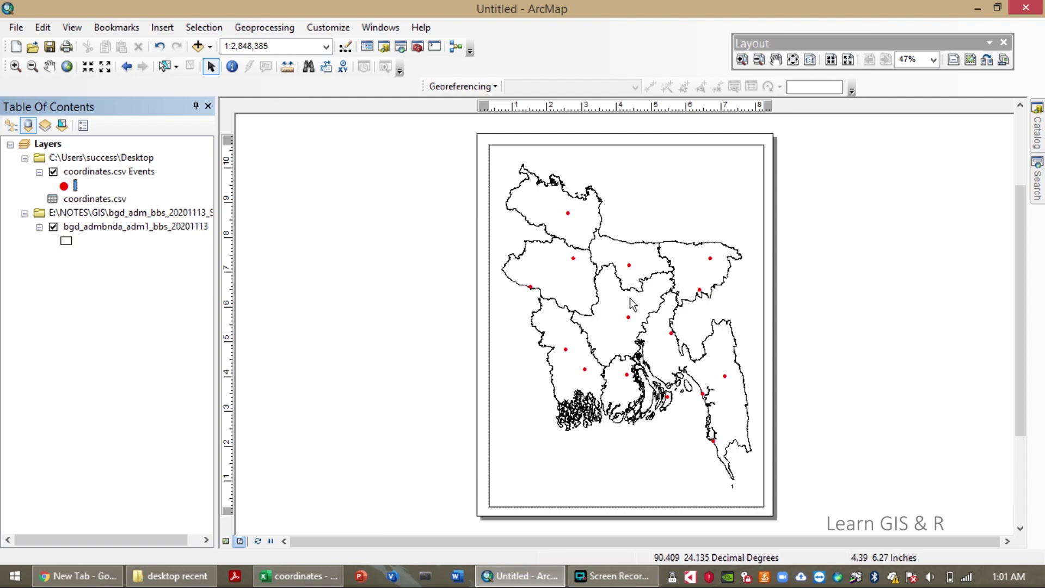
Open ArcToolbox and expand the Interpolation toolset within Spatial Analyst Tools
{"action": "left_click", "coordinate": [417, 48]}
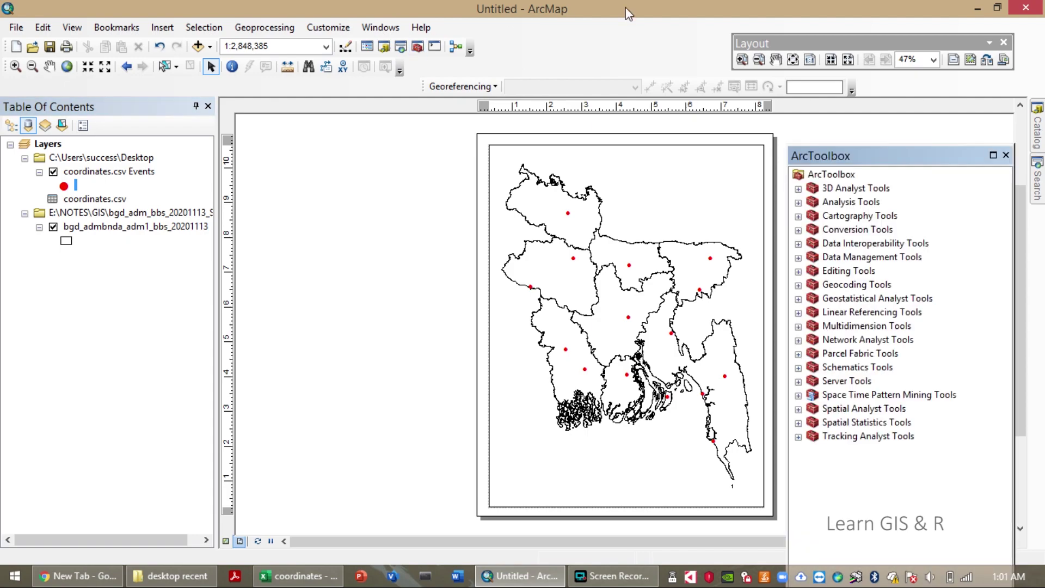
{"action": "left_click", "coordinate": [798, 408]}
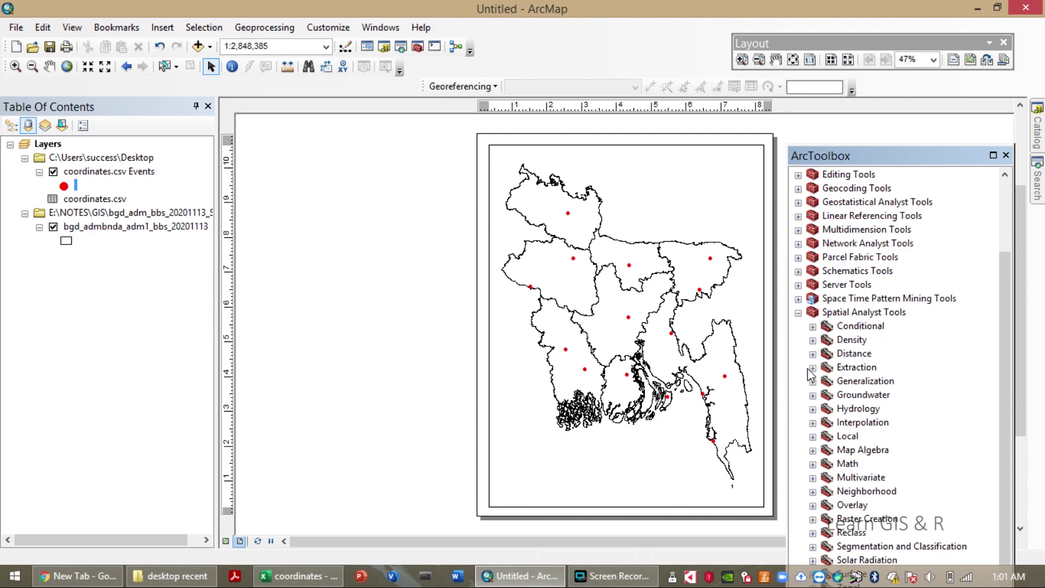
{"action": "left_click", "coordinate": [813, 423]}
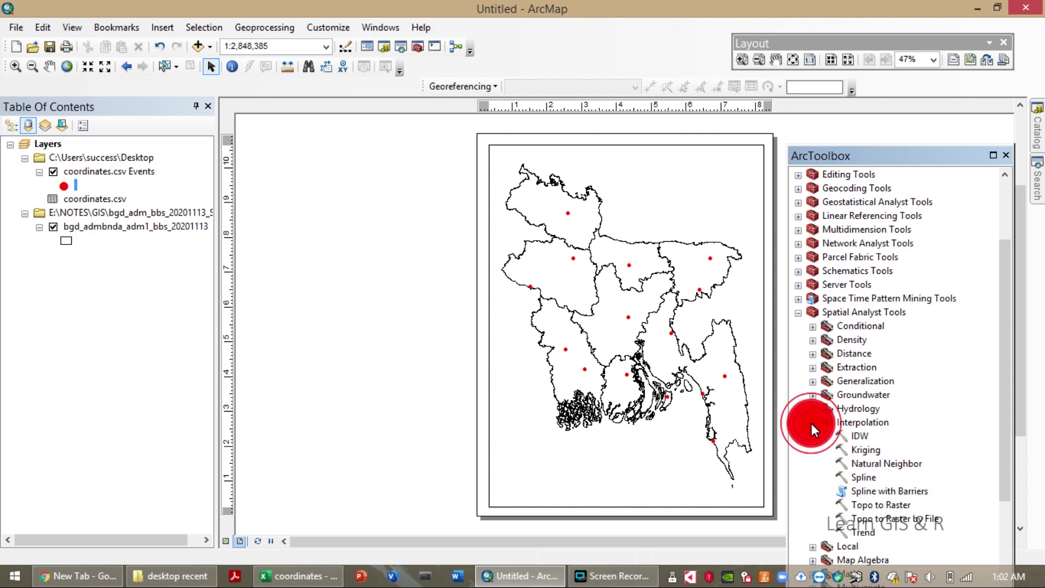
{"action": "left_click_drag", "start_coordinate": [1003, 383], "coordinate": [1001, 442]}
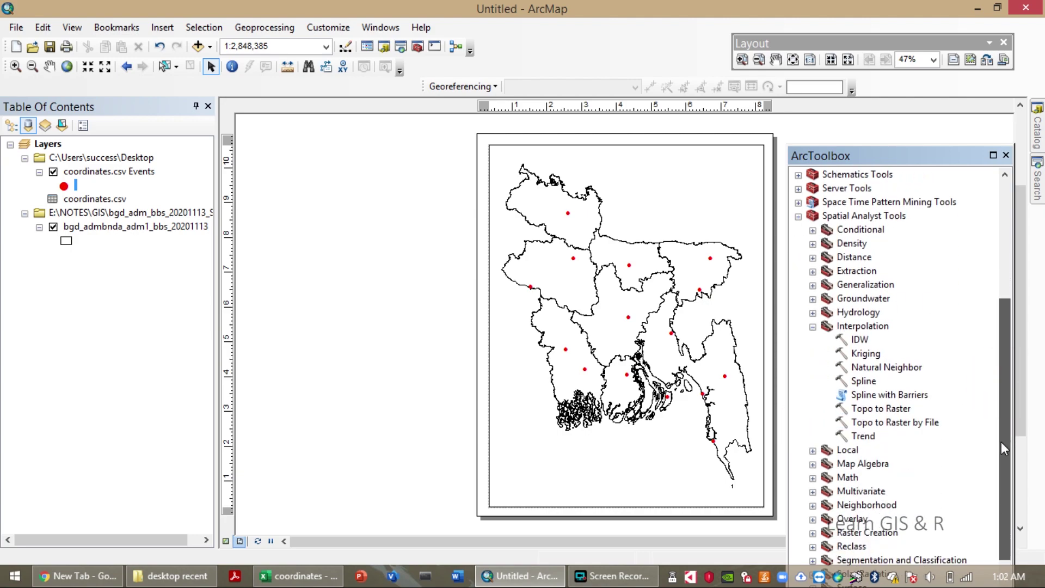
{"action": "left_click", "coordinate": [863, 356]}
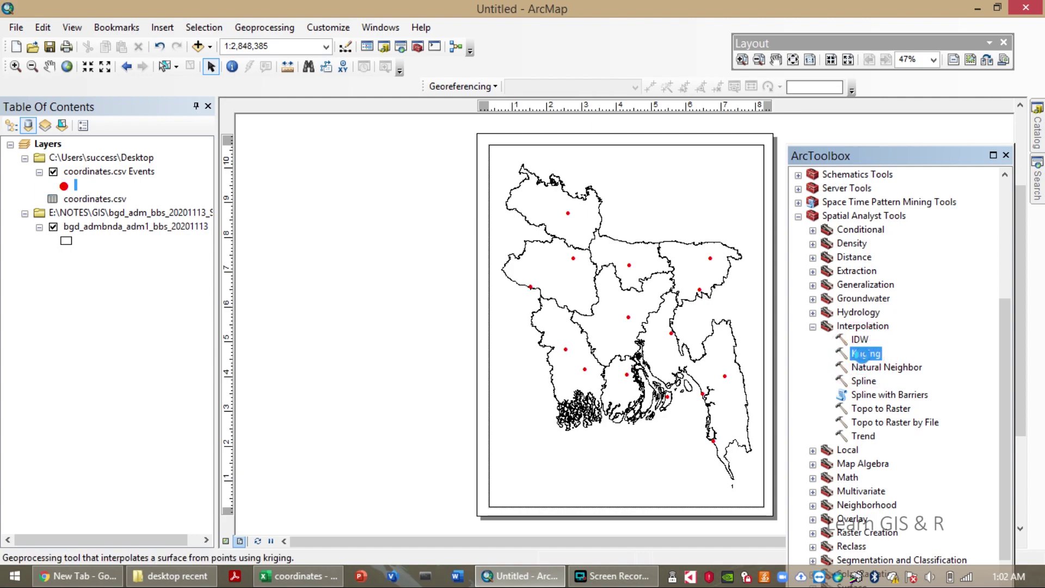
{"action": "double_click", "coordinate": [863, 356]}
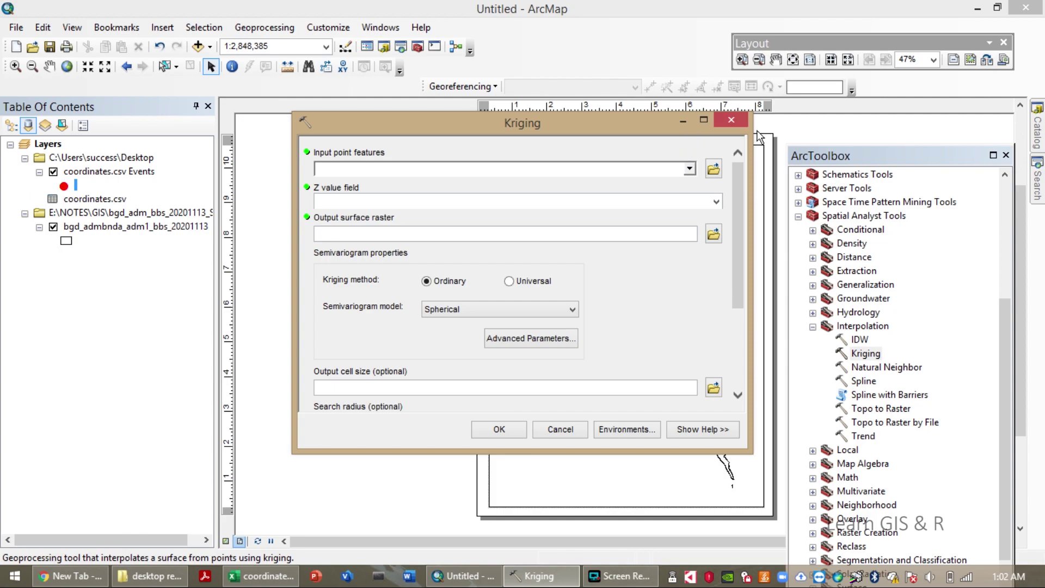
{"action": "left_click", "coordinate": [732, 119]}
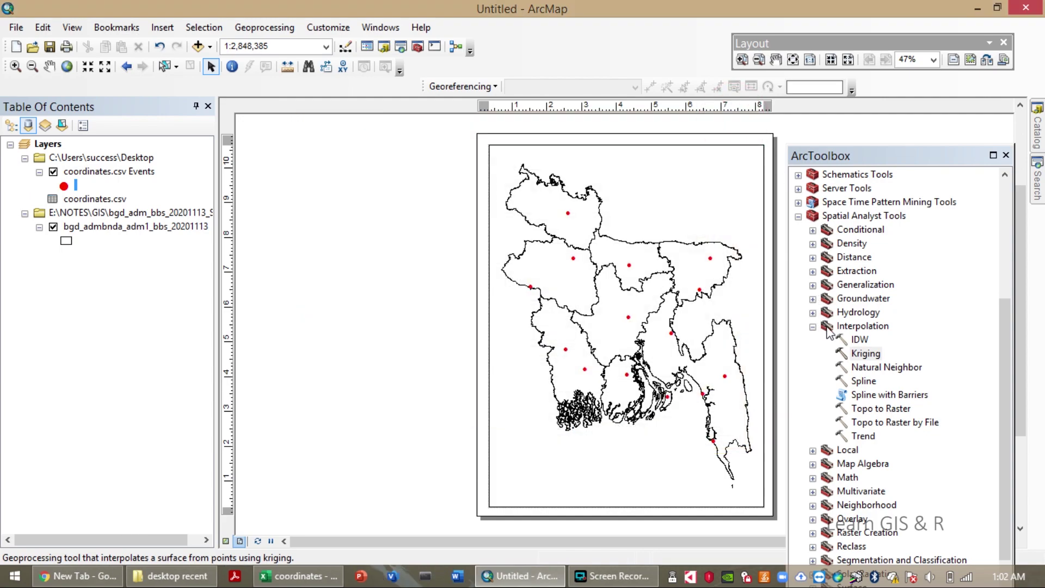
Start the IDW interpolation tool with coordinates.csv Events as input points and meanET as the Z value field
{"action": "double_click", "coordinate": [859, 340]}
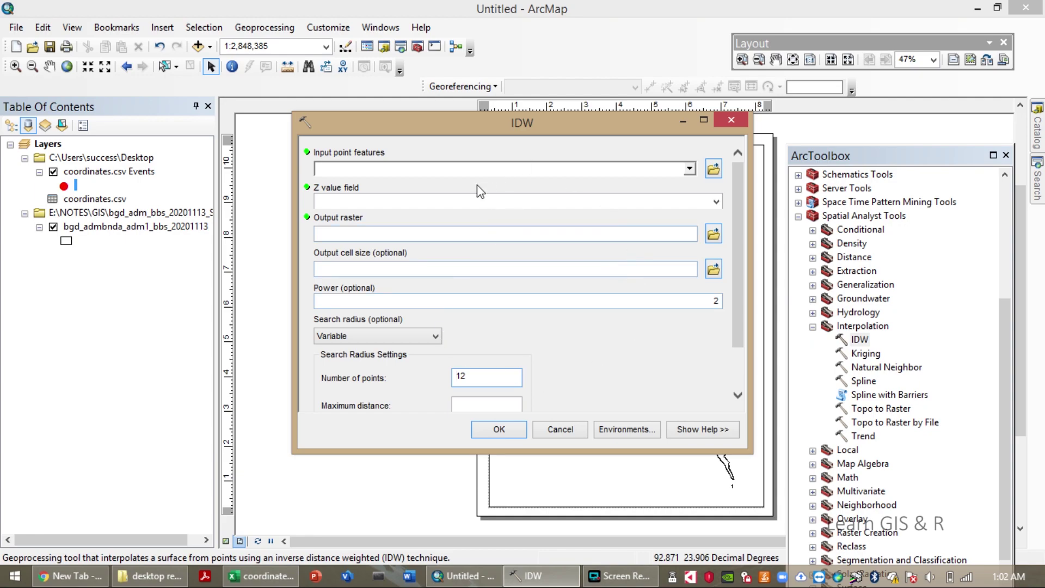
{"action": "left_click", "coordinate": [690, 170]}
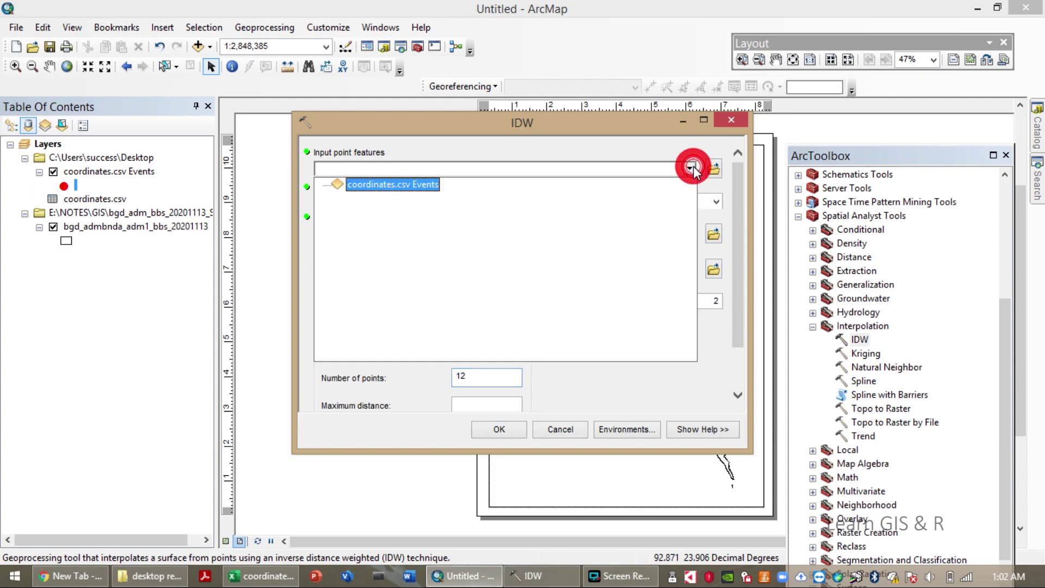
{"action": "left_click", "coordinate": [419, 186]}
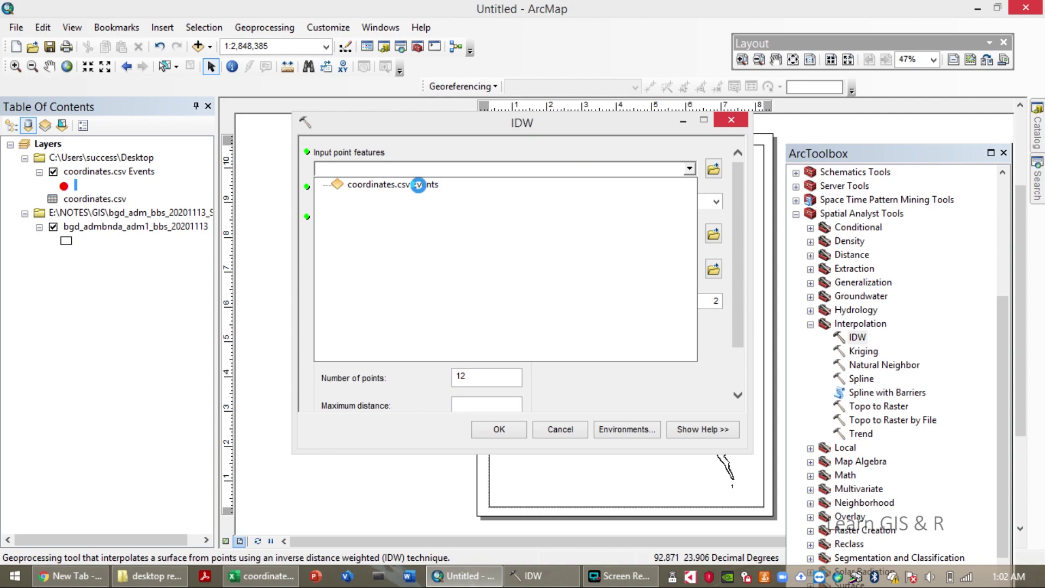
{"action": "left_click", "coordinate": [418, 185]}
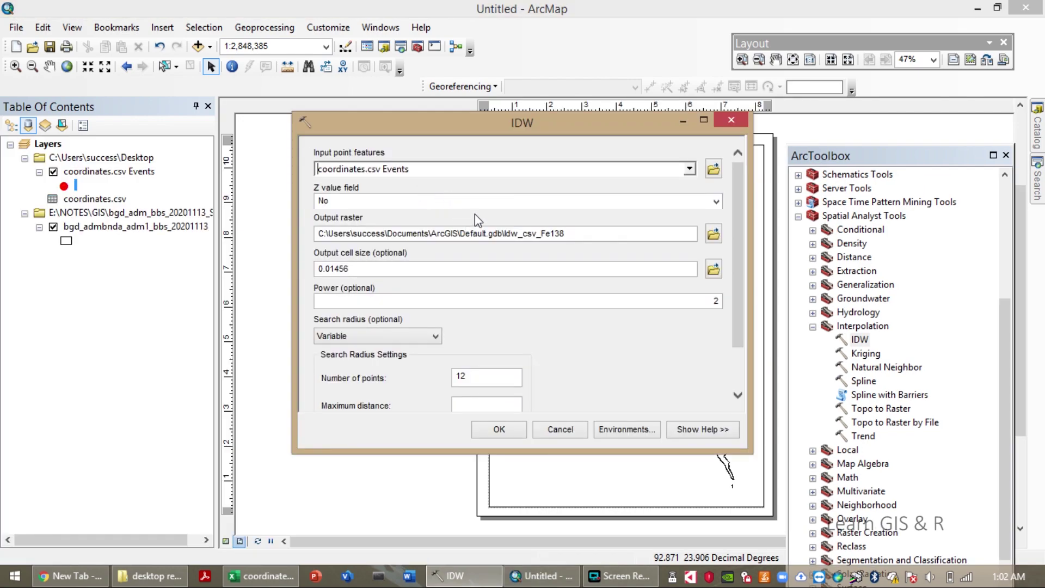
{"action": "left_click", "coordinate": [717, 202]}
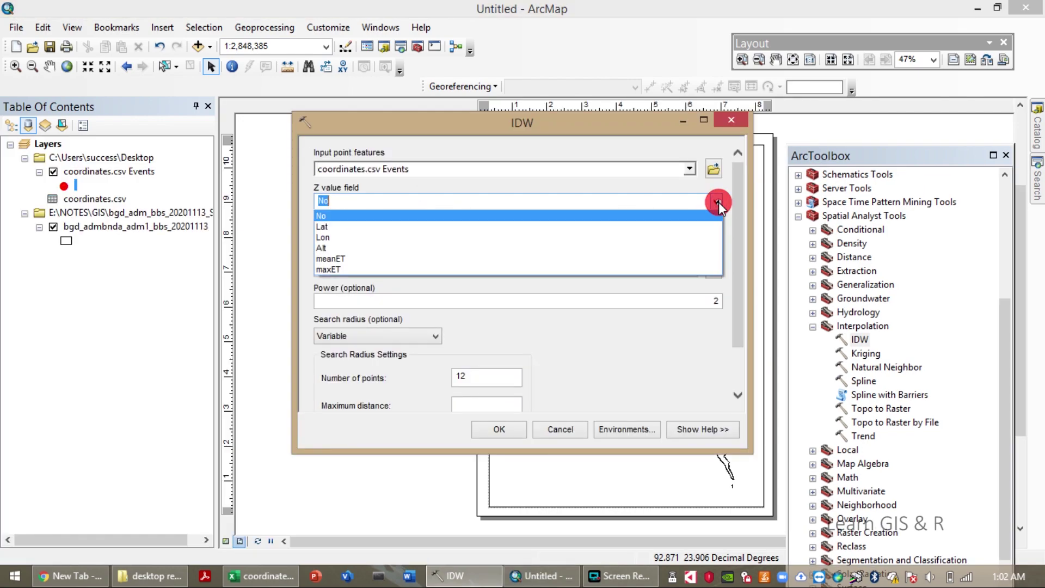
{"action": "left_click", "coordinate": [517, 260]}
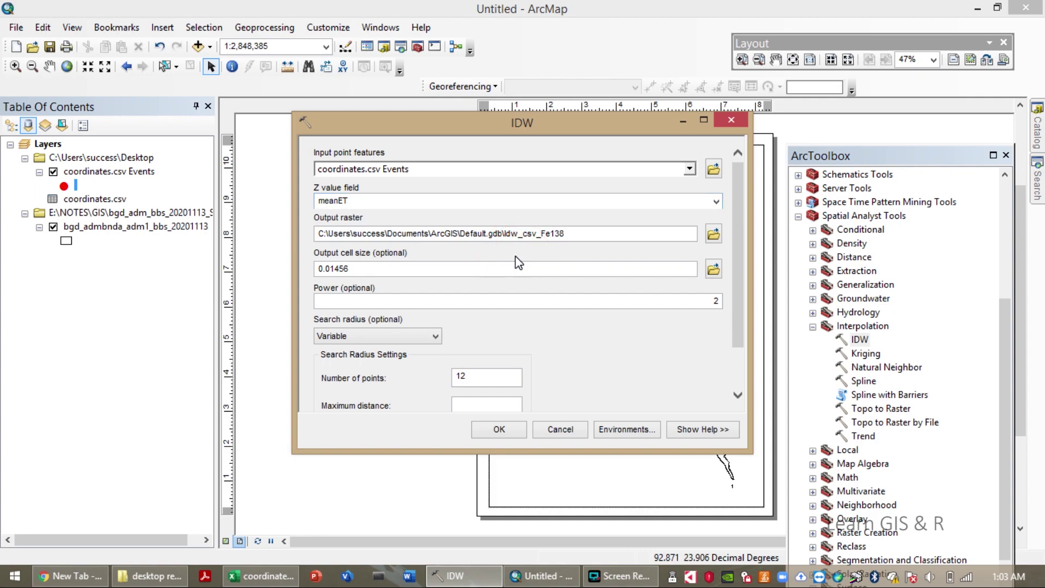
Set the IDW processing extent in the environment settings to the same as layer bgd_admbnda_adm1_bbs_20201113
{"action": "left_click", "coordinate": [606, 427]}
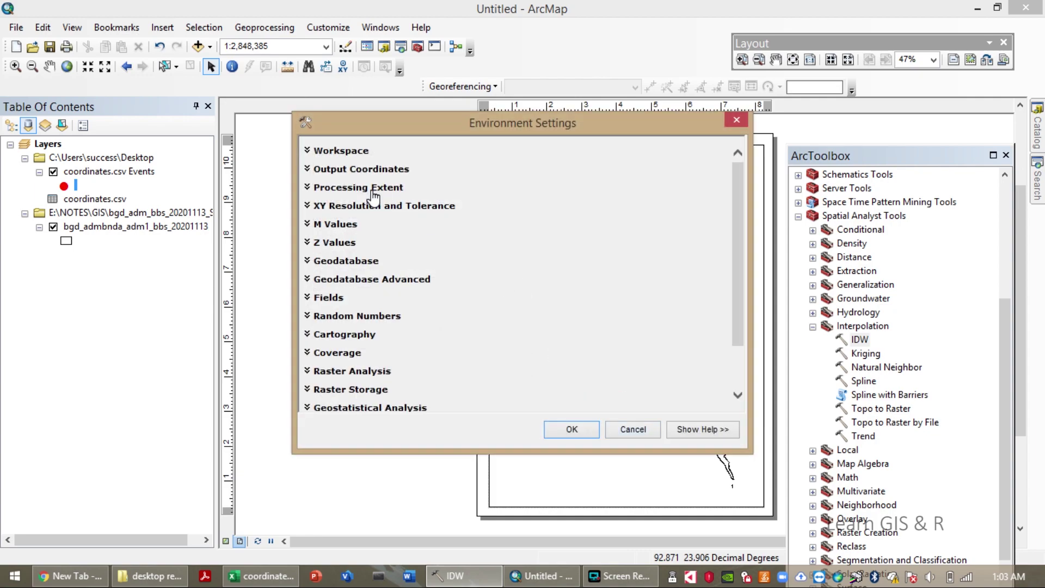
{"action": "left_click", "coordinate": [372, 189]}
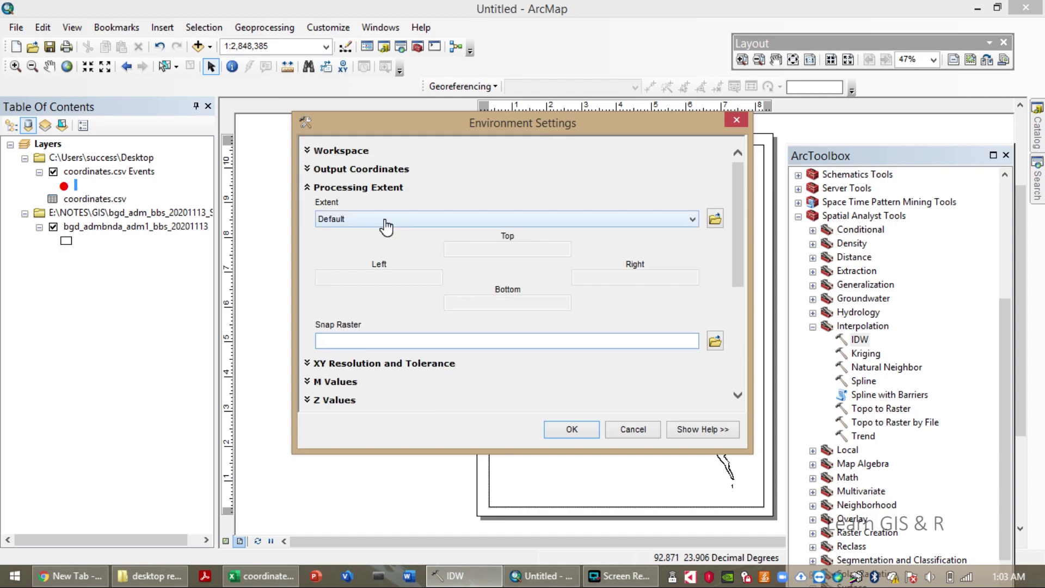
{"action": "left_click", "coordinate": [386, 219]}
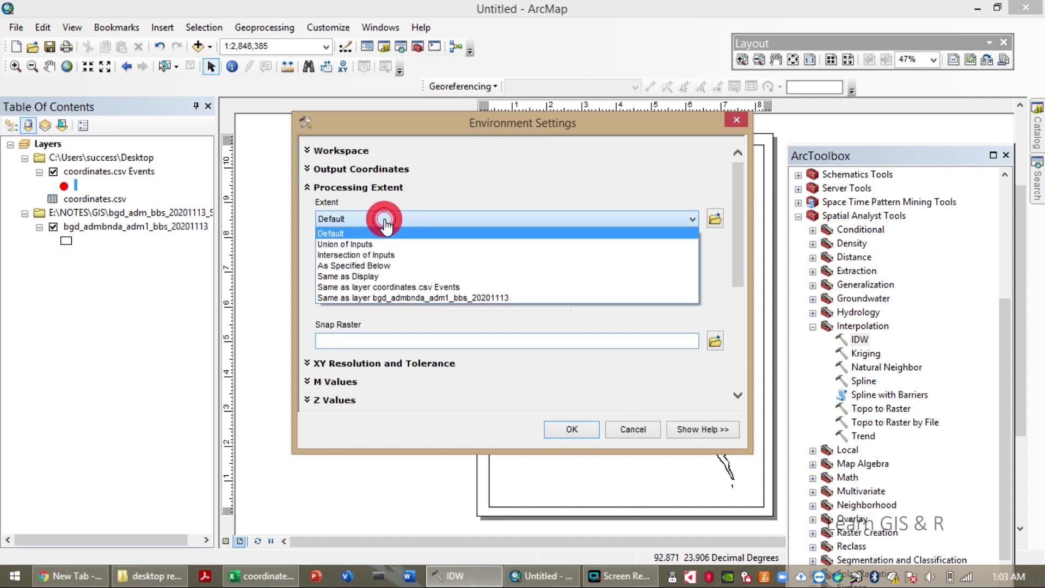
{"action": "left_click", "coordinate": [386, 298]}
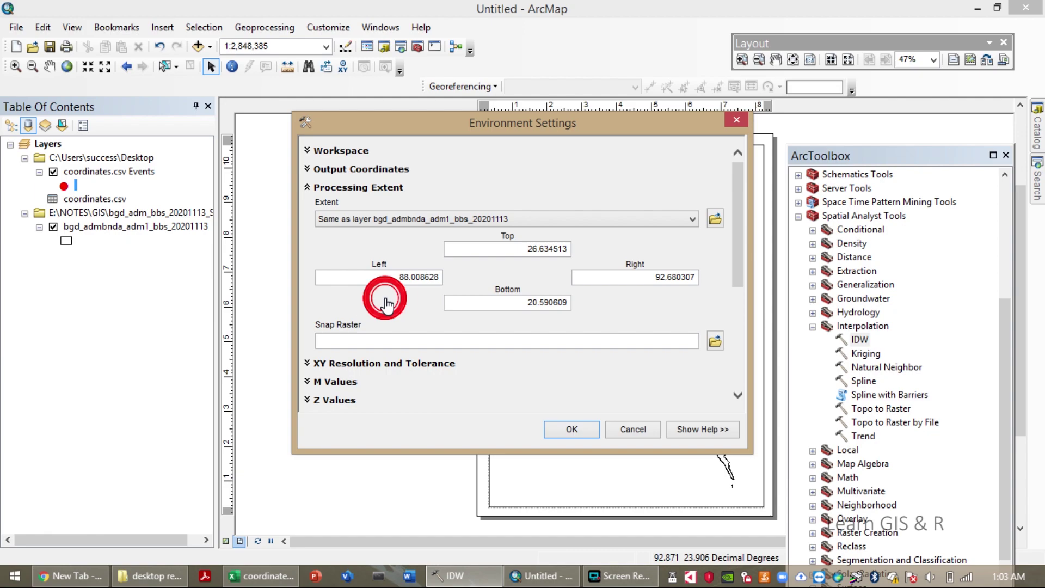
Try to run the IDW interpolation with the raster analysis mask set to bgd_admbnda_adm1_bbs_20201113
{"action": "left_click_drag", "start_coordinate": [733, 246], "coordinate": [736, 392]}
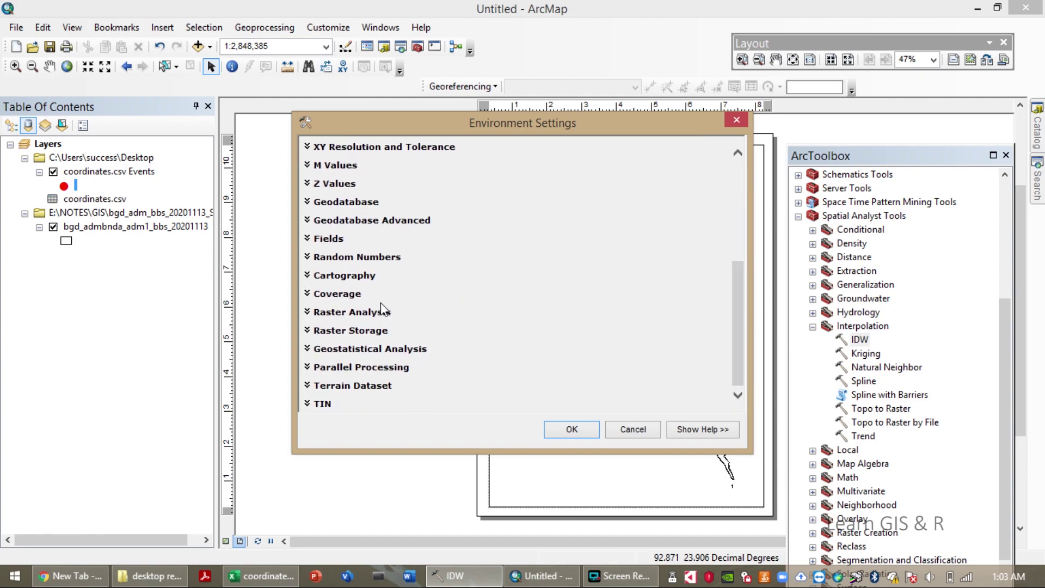
{"action": "left_click", "coordinate": [371, 313]}
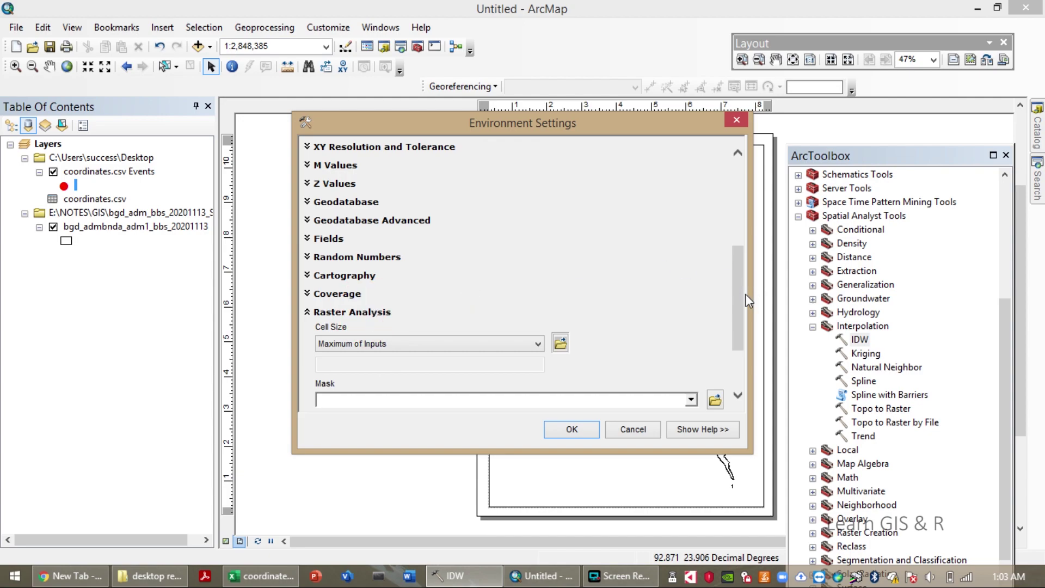
{"action": "scroll", "coordinate": [739, 305], "scroll_direction": "down", "scroll_amount": 2}
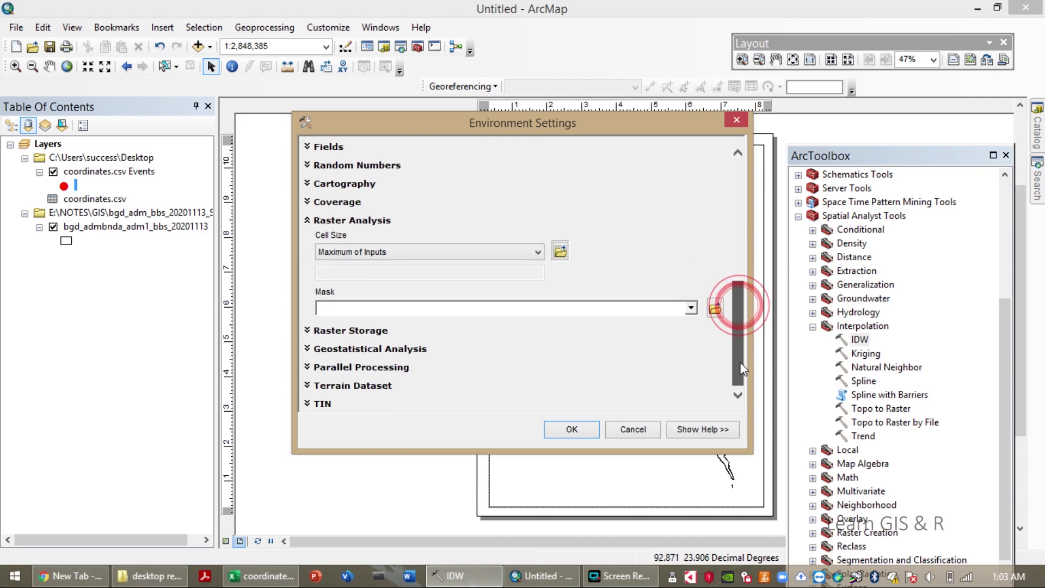
{"action": "left_click", "coordinate": [691, 308]}
{"action": "left_click", "coordinate": [547, 341]}
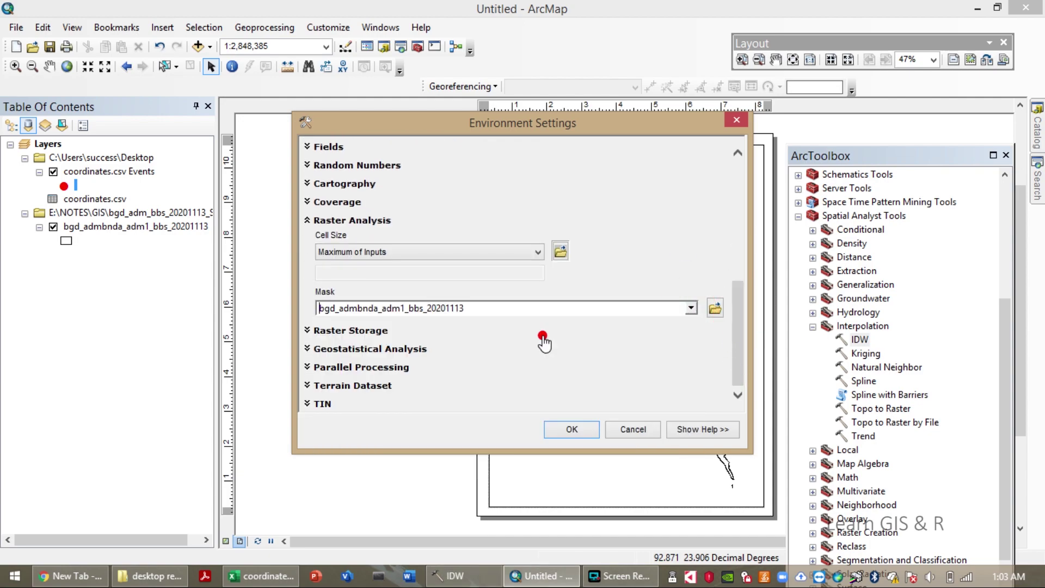
{"action": "left_click", "coordinate": [572, 430]}
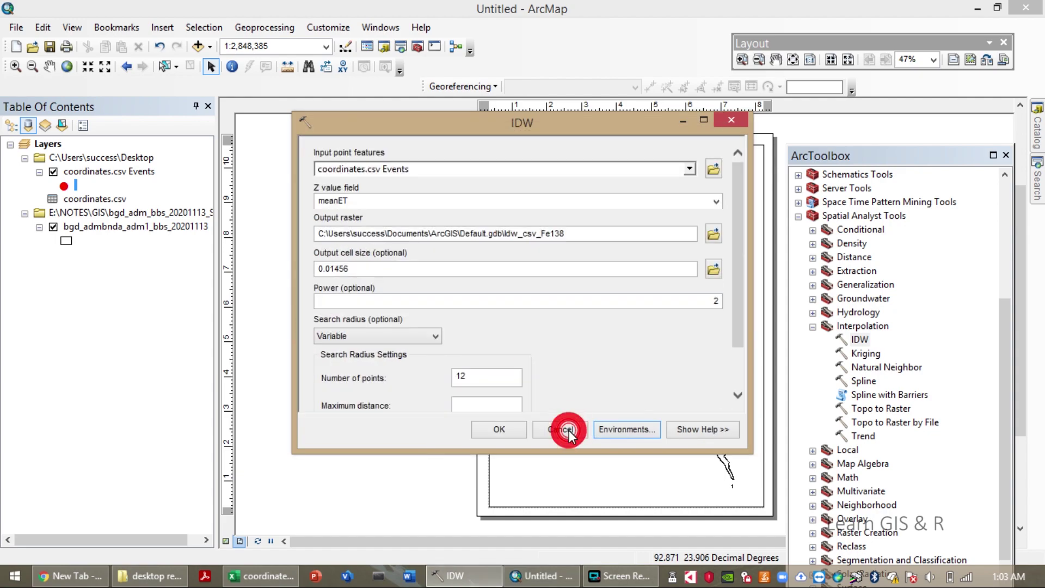
{"action": "left_click", "coordinate": [493, 433]}
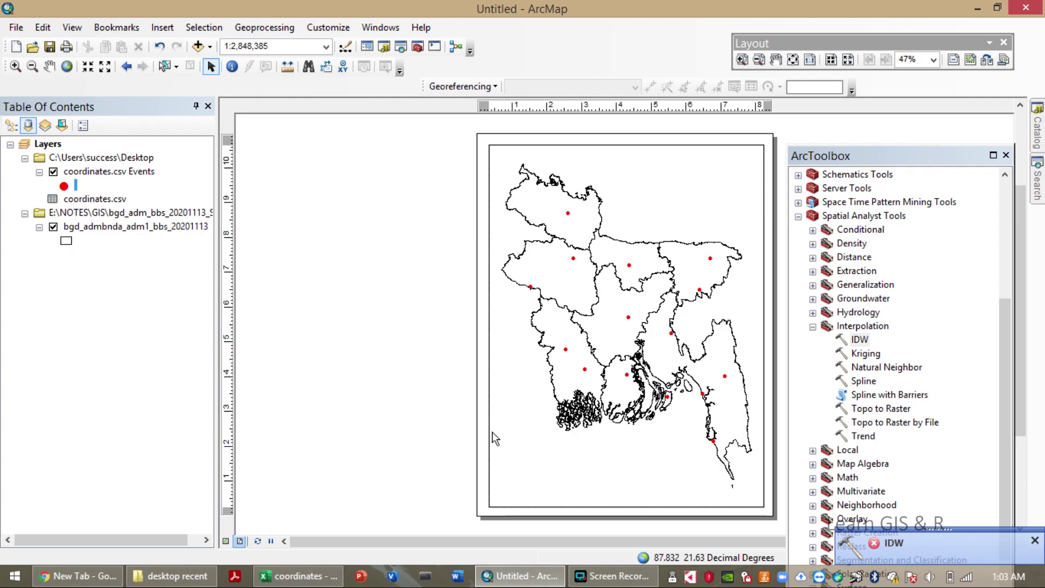
Switch to Excel, close the coordinates workbook, and dismiss the IDW notification back in ArcMap
{"action": "left_click", "coordinate": [304, 579]}
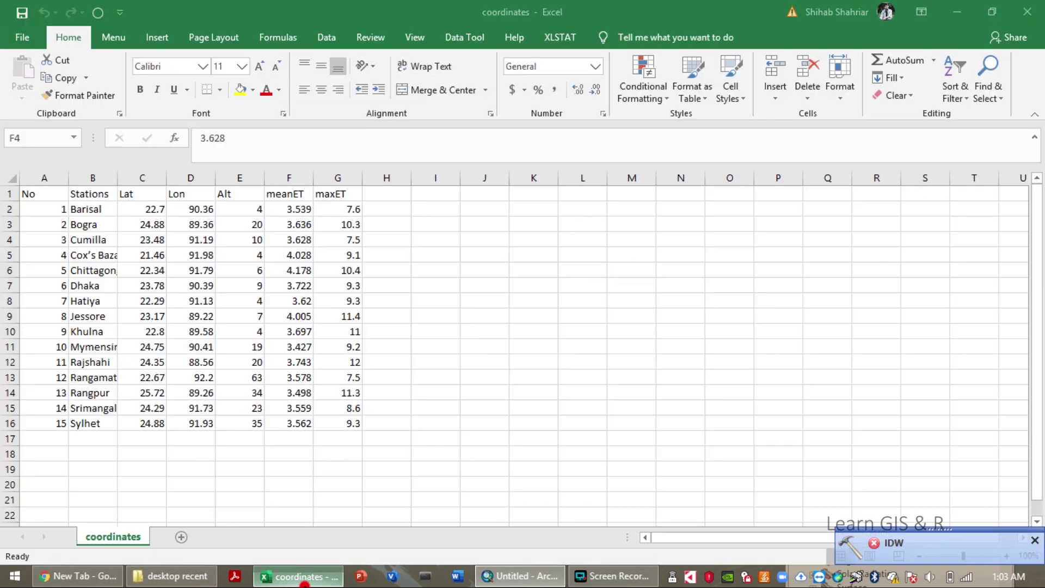
{"action": "left_click", "coordinate": [304, 579]}
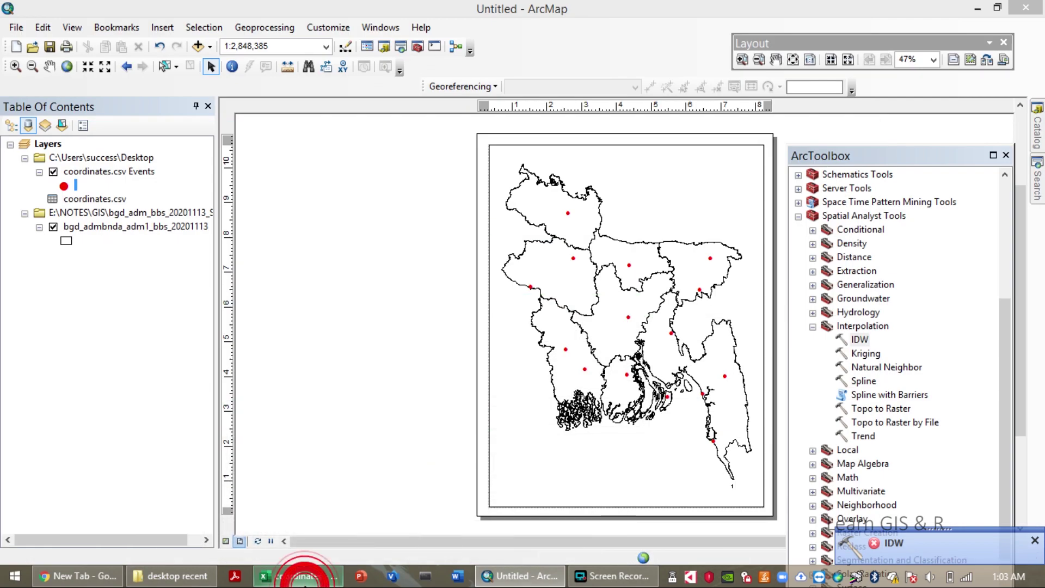
{"action": "left_click", "coordinate": [304, 577]}
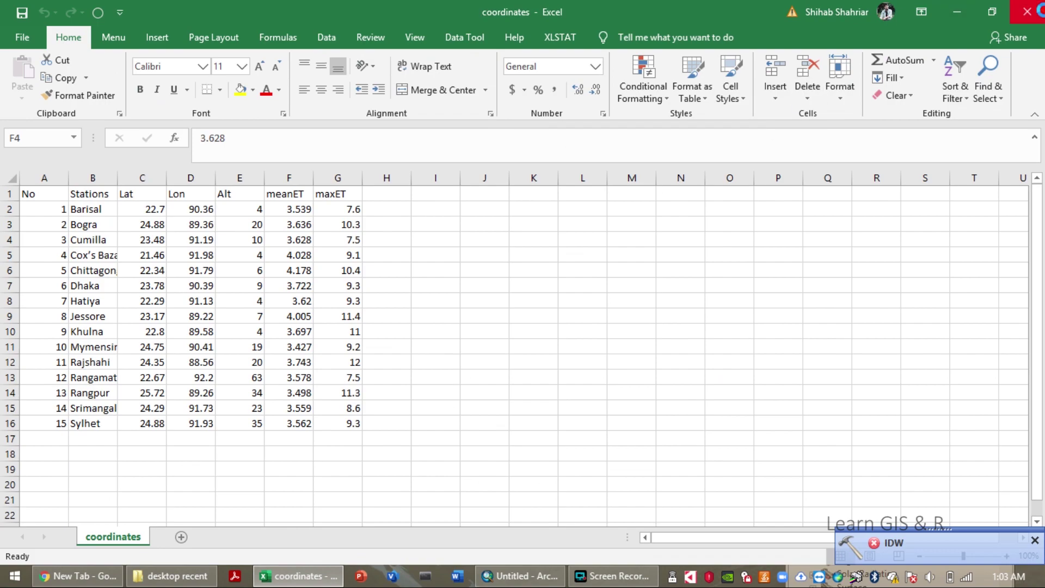
{"action": "left_click", "coordinate": [1027, 12]}
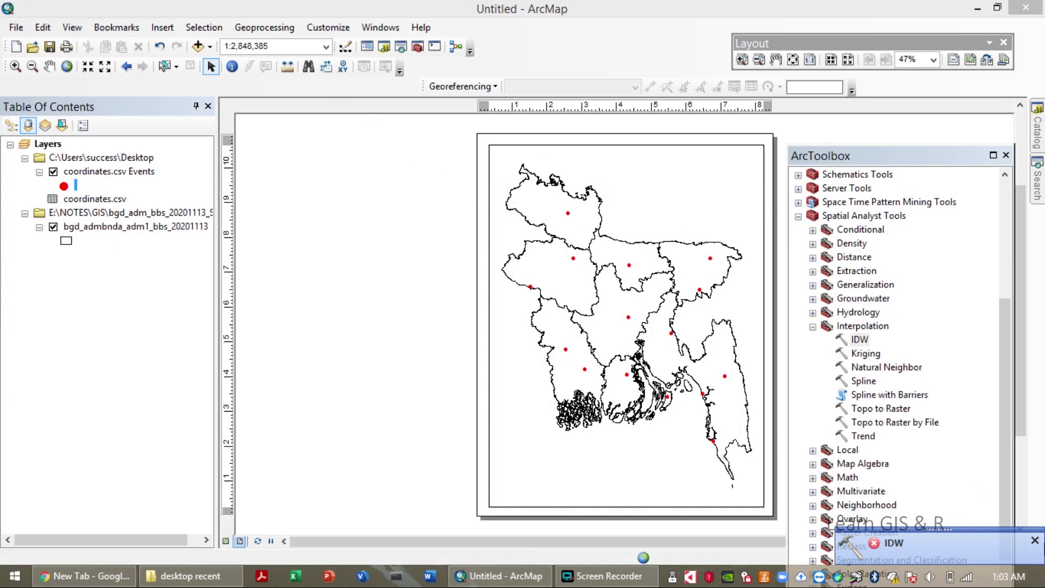
{"action": "left_click", "coordinate": [1035, 541]}
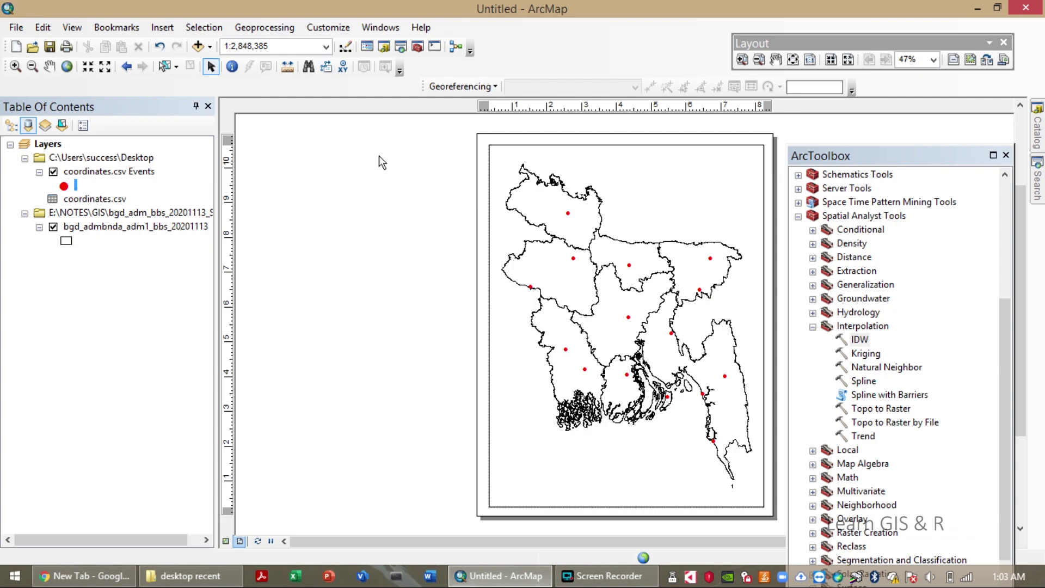
Open the general geoprocessing environment settings and set the processing extent to the same as layer bgd_admbnda_adm1_bbs_20201113
{"action": "left_click", "coordinate": [266, 31]}
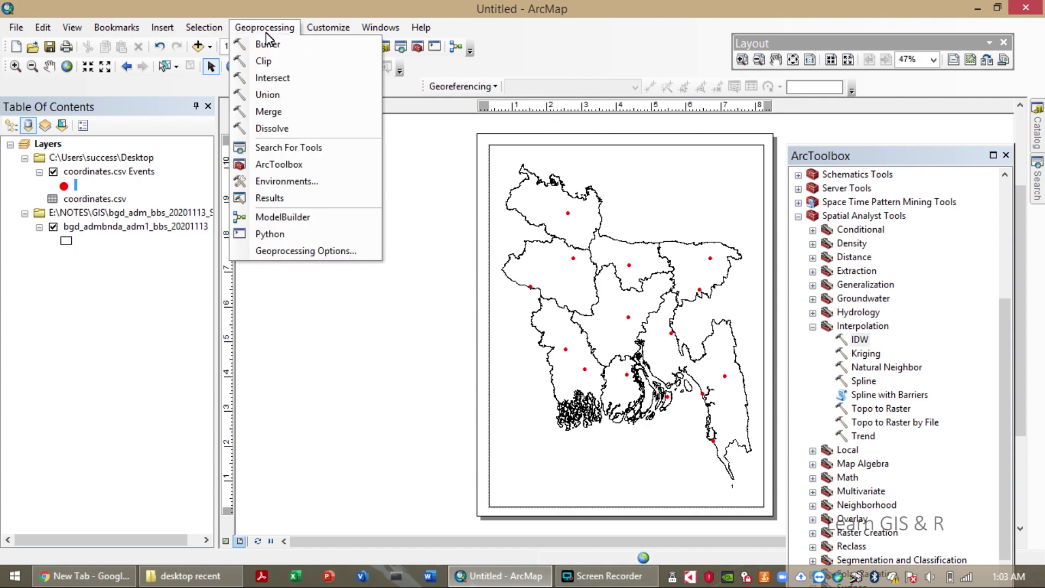
{"action": "left_click", "coordinate": [280, 182]}
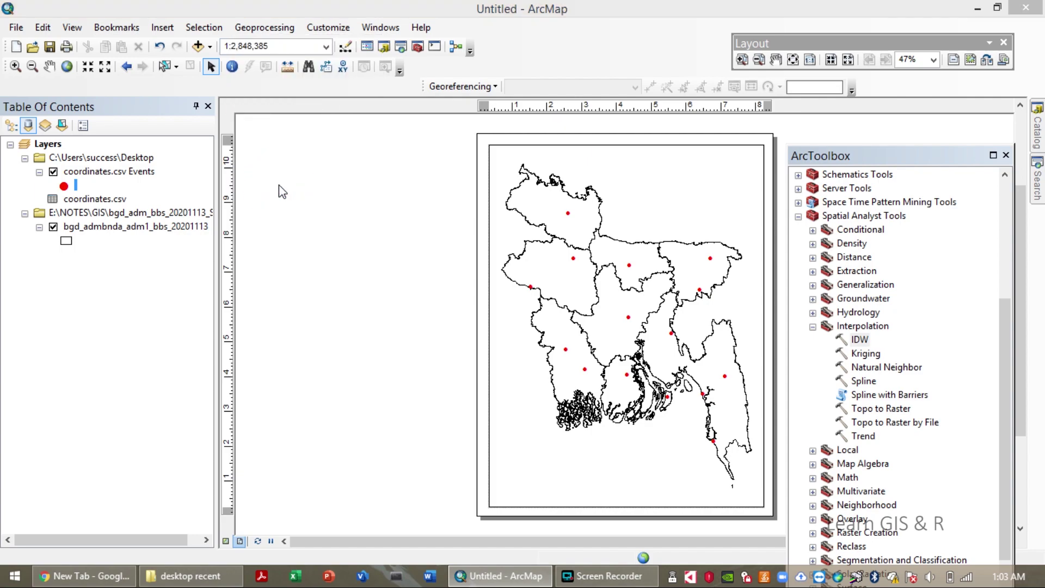
{"action": "left_click", "coordinate": [356, 187]}
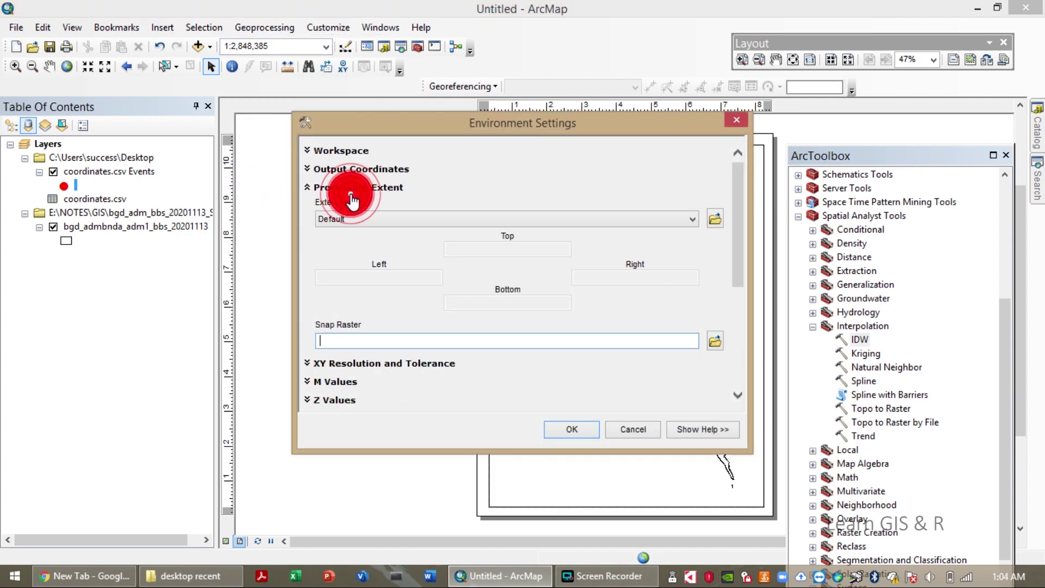
{"action": "left_click", "coordinate": [369, 223]}
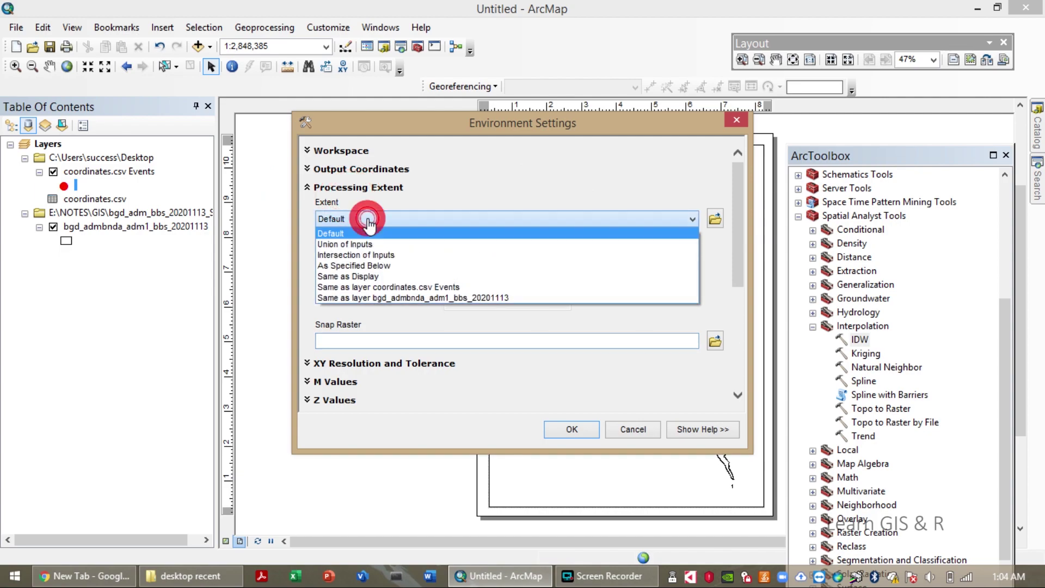
{"action": "left_click", "coordinate": [372, 299]}
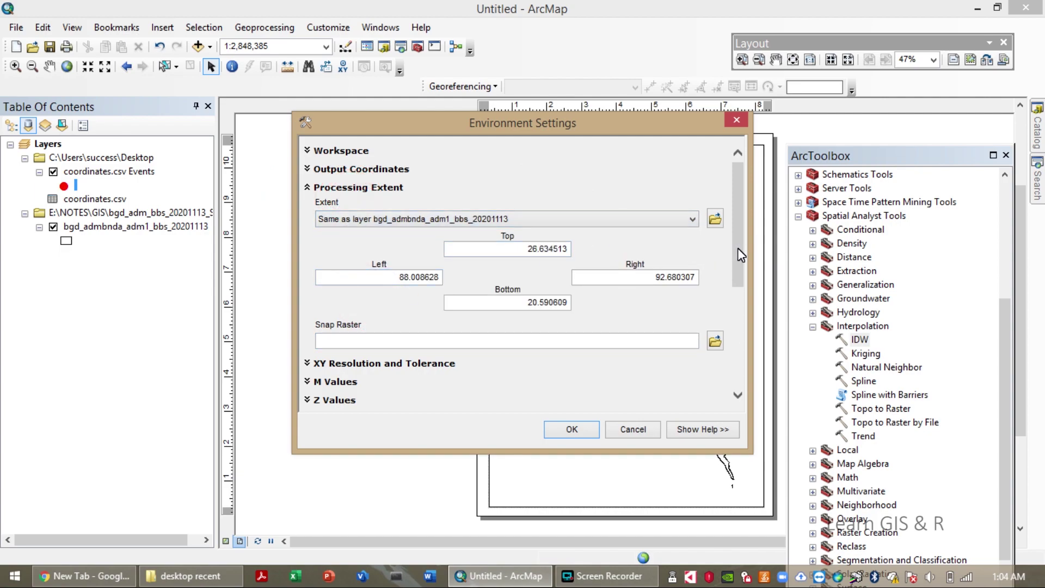
Set the raster analysis mask to bgd_admbnda_adm1_bbs_20201113, keeping the cell size at Maximum of Inputs, and apply the environment settings
{"action": "left_click_drag", "start_coordinate": [736, 247], "coordinate": [737, 351]}
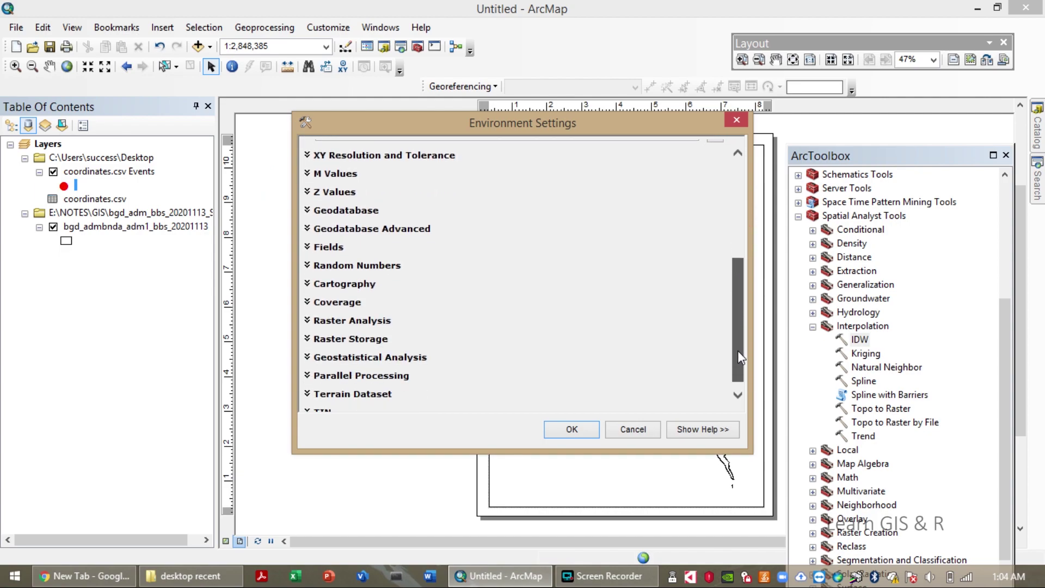
{"action": "left_click", "coordinate": [377, 313]}
{"action": "left_click", "coordinate": [397, 343]}
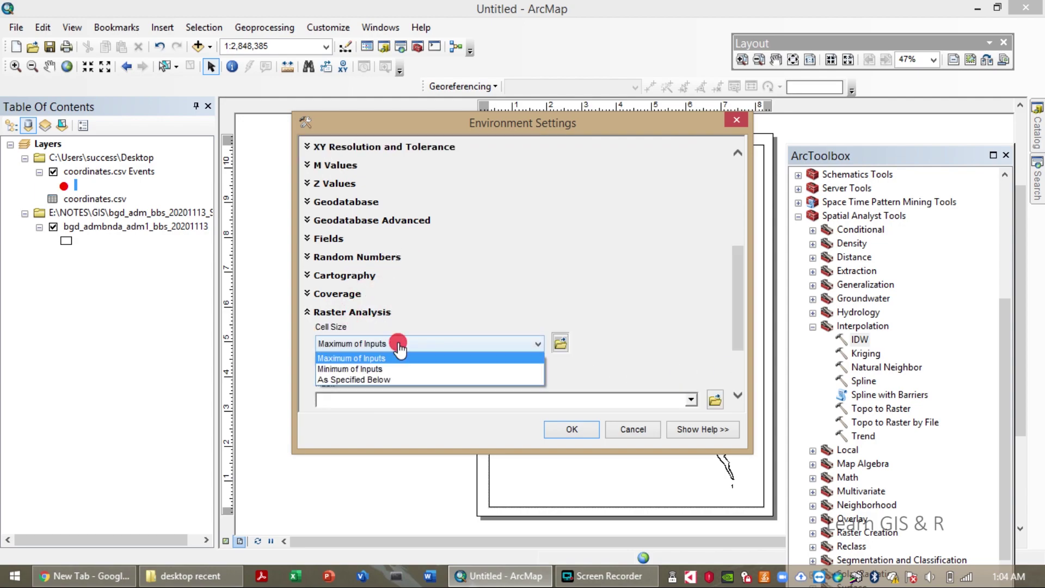
{"action": "left_click", "coordinate": [397, 344]}
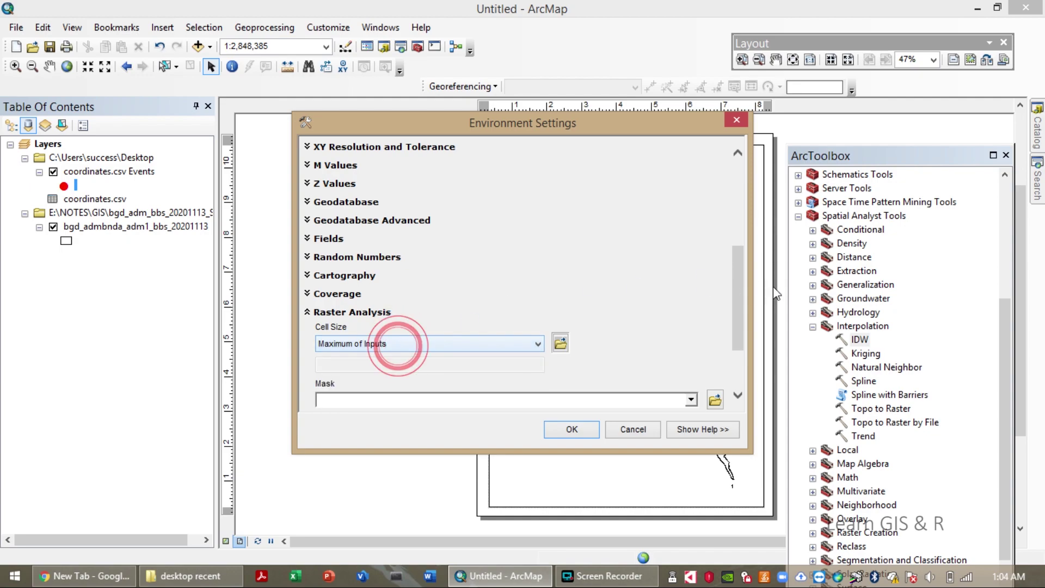
{"action": "left_click_drag", "start_coordinate": [741, 322], "coordinate": [736, 377]}
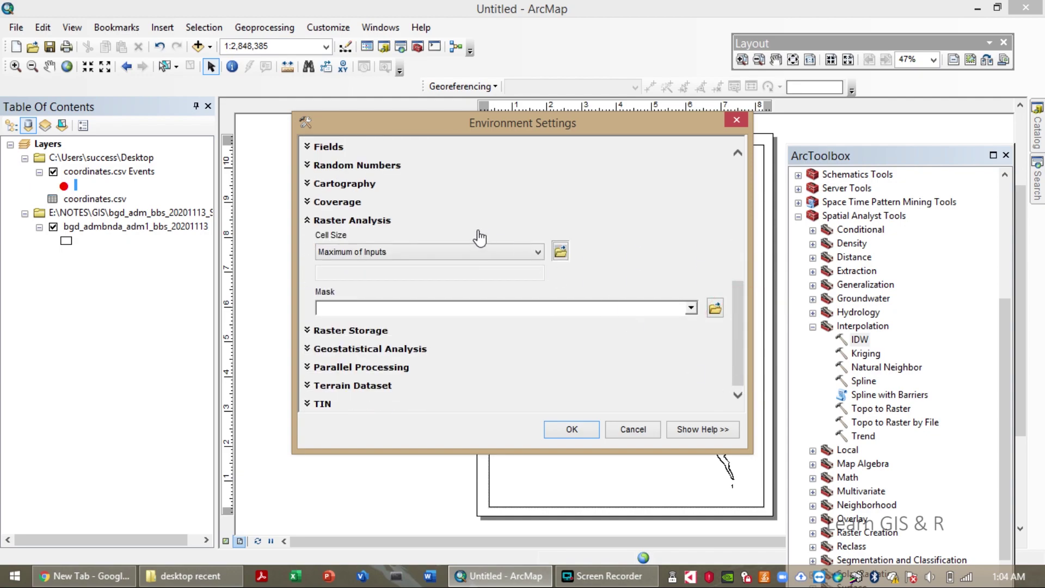
{"action": "left_click", "coordinate": [691, 308]}
{"action": "left_click", "coordinate": [551, 345]}
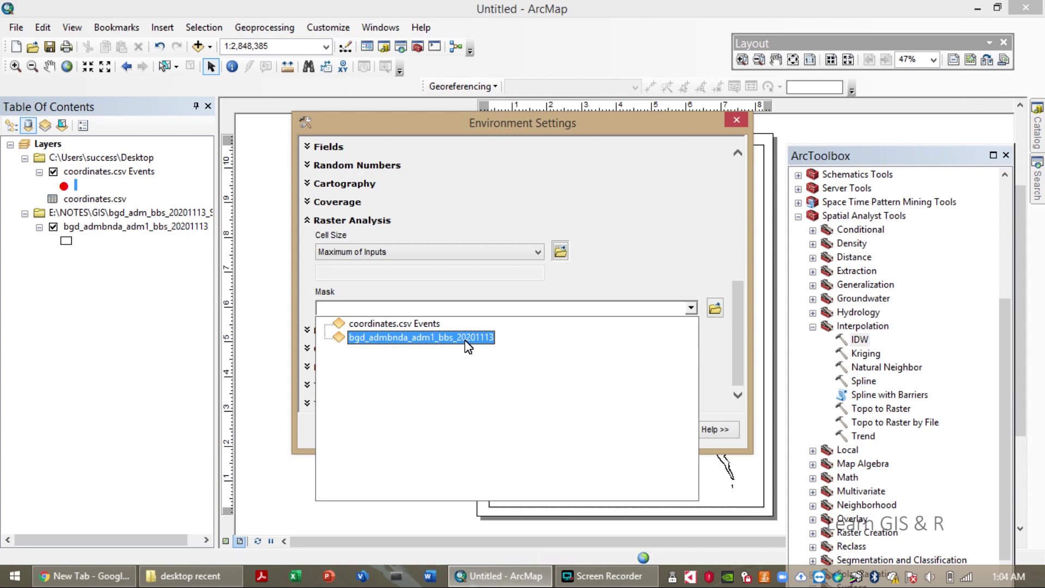
{"action": "left_click", "coordinate": [486, 338]}
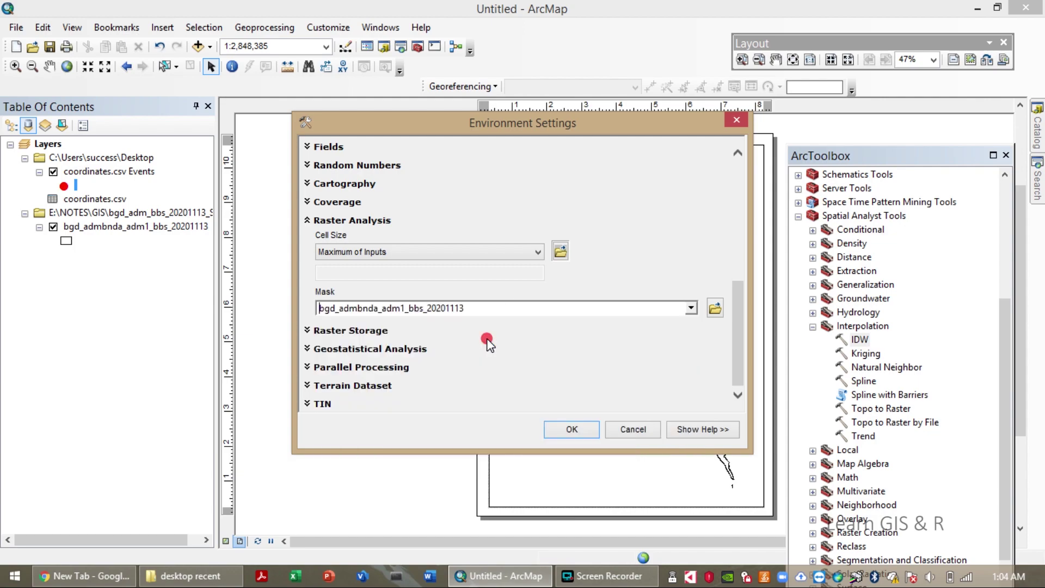
{"action": "left_click", "coordinate": [563, 436]}
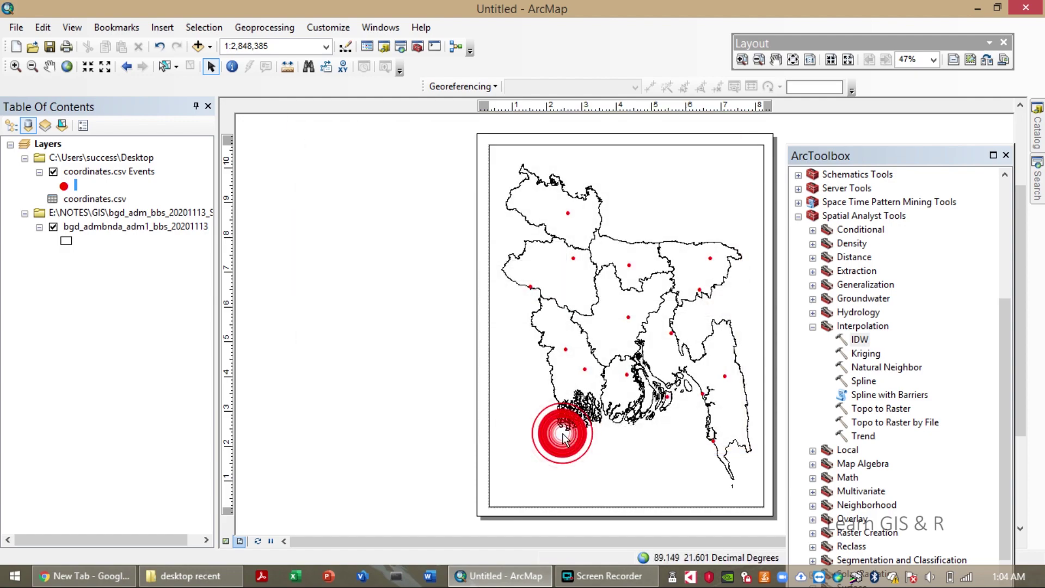
Run IDW on coordinates.csv Events with meanET as the Z value field, keeping power 2 and a variable search radius of 12 points
{"action": "left_click", "coordinate": [858, 343]}
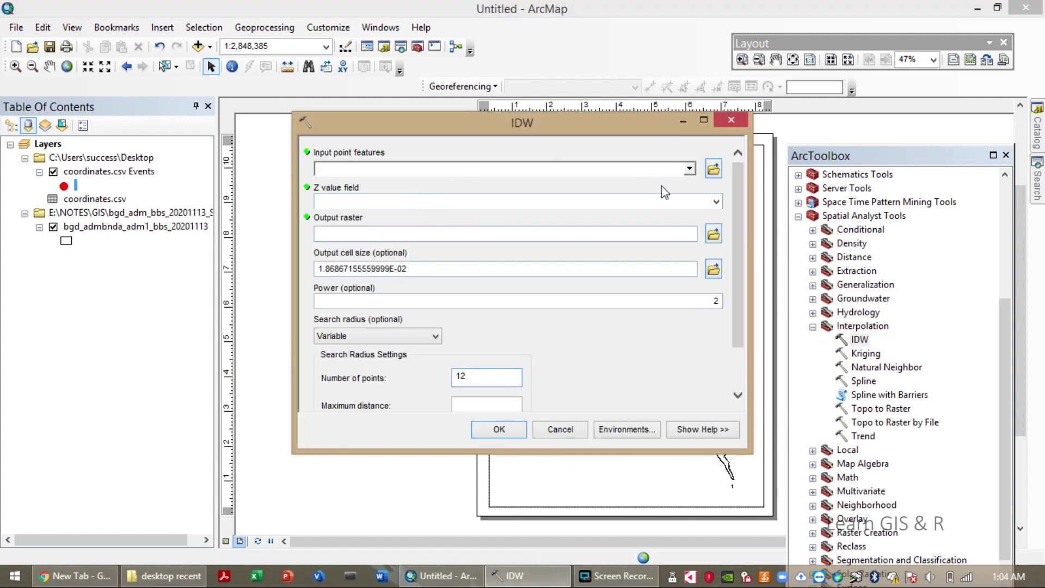
{"action": "left_click", "coordinate": [689, 168]}
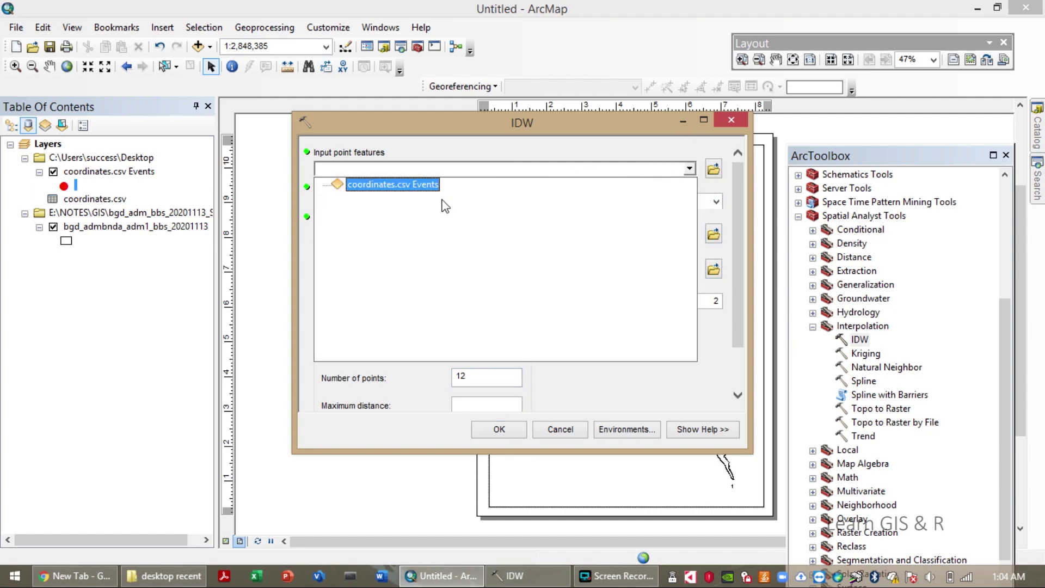
{"action": "left_click", "coordinate": [428, 189]}
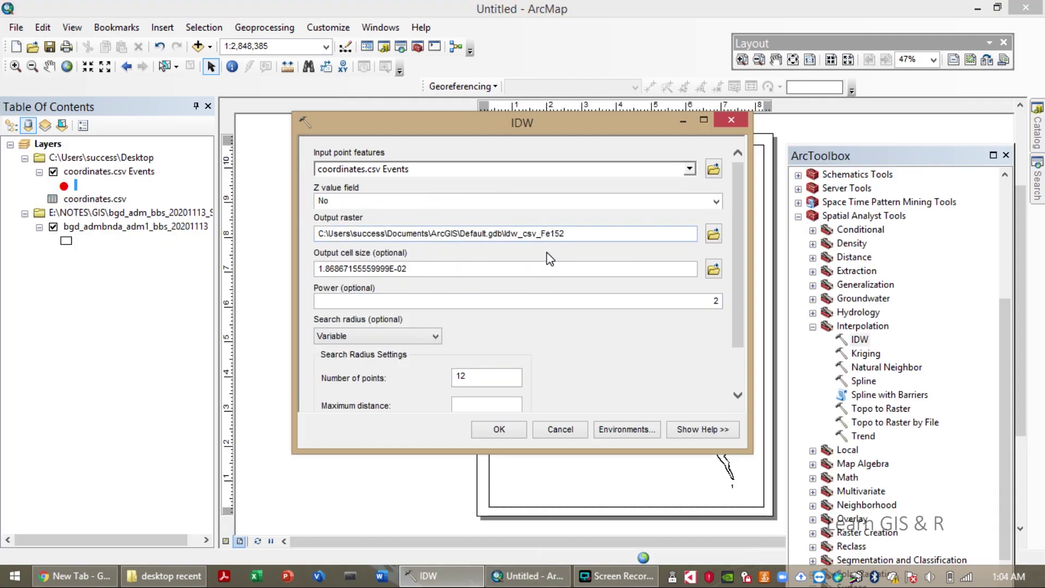
{"action": "left_click", "coordinate": [720, 201]}
{"action": "left_click", "coordinate": [560, 261]}
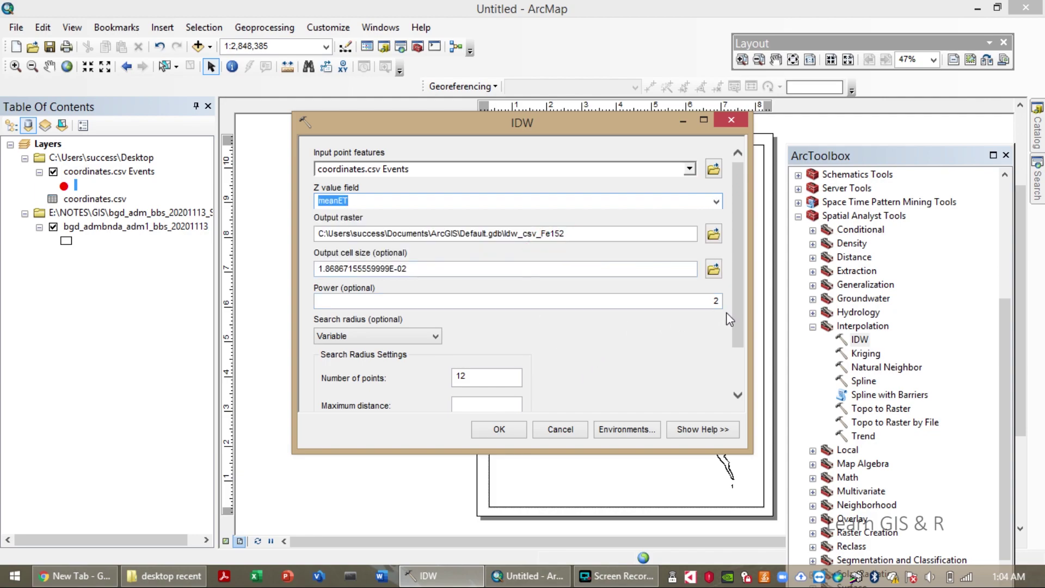
{"action": "left_click_drag", "start_coordinate": [737, 316], "coordinate": [736, 364]}
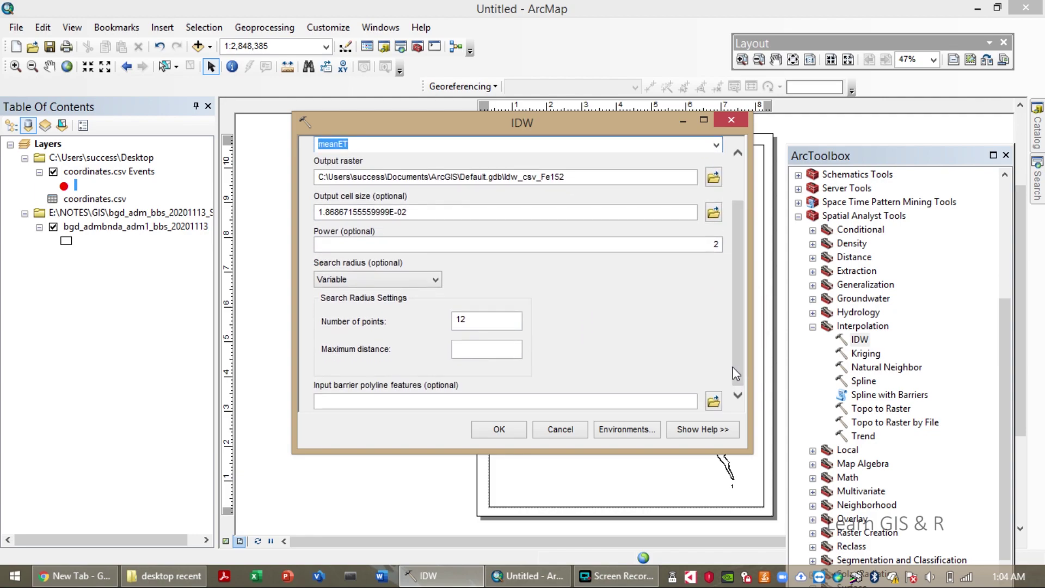
{"action": "left_click", "coordinate": [497, 433]}
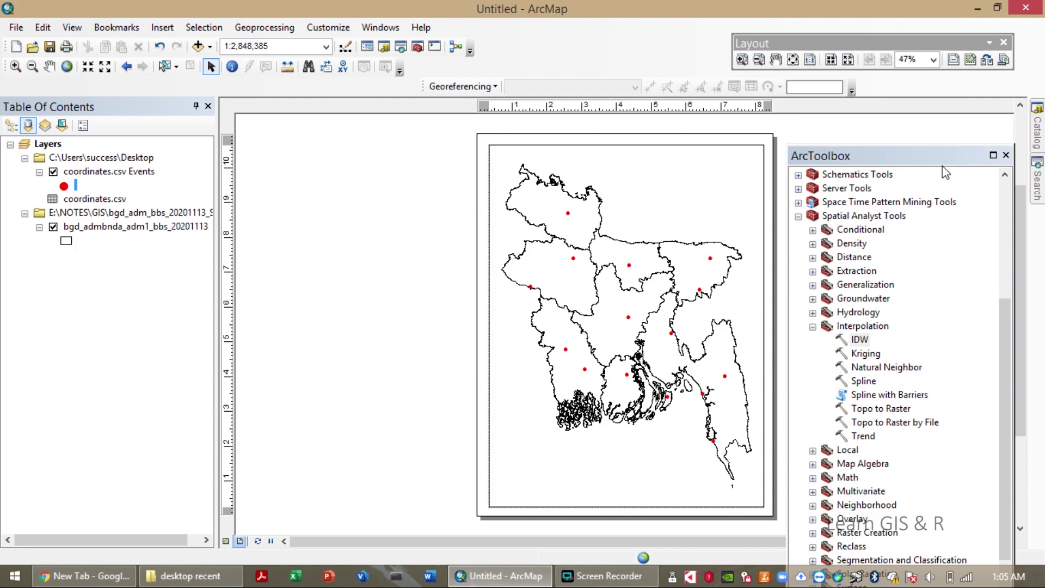
{"action": "left_click_drag", "start_coordinate": [949, 157], "coordinate": [946, 79]}
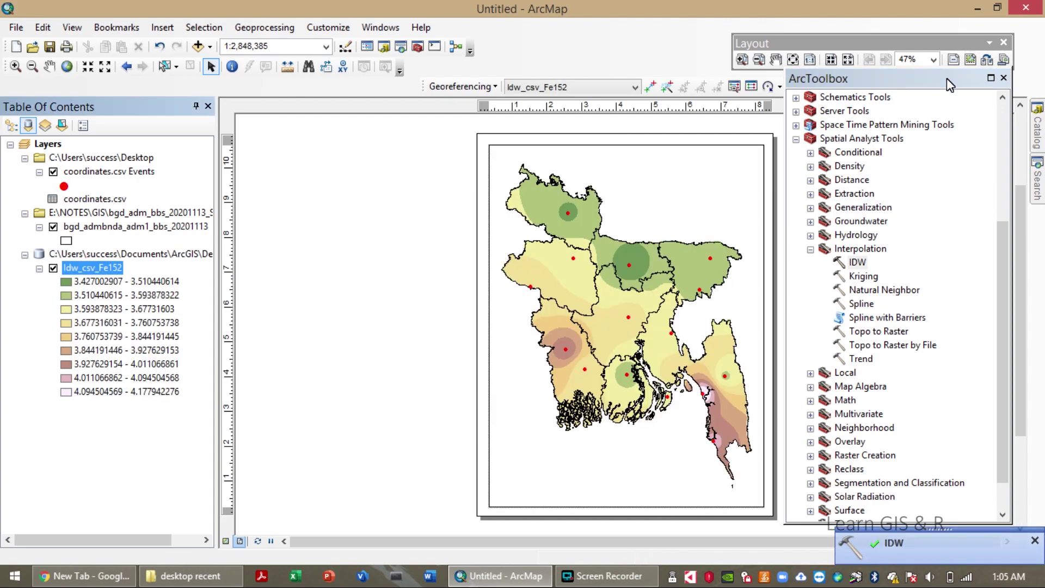
Display the Idw_csv_Fe152 raster with Stretched symbology and the blue-yellow-red color ramp, and apply it
{"action": "right_click", "coordinate": [98, 270]}
{"action": "left_click", "coordinate": [159, 493]}
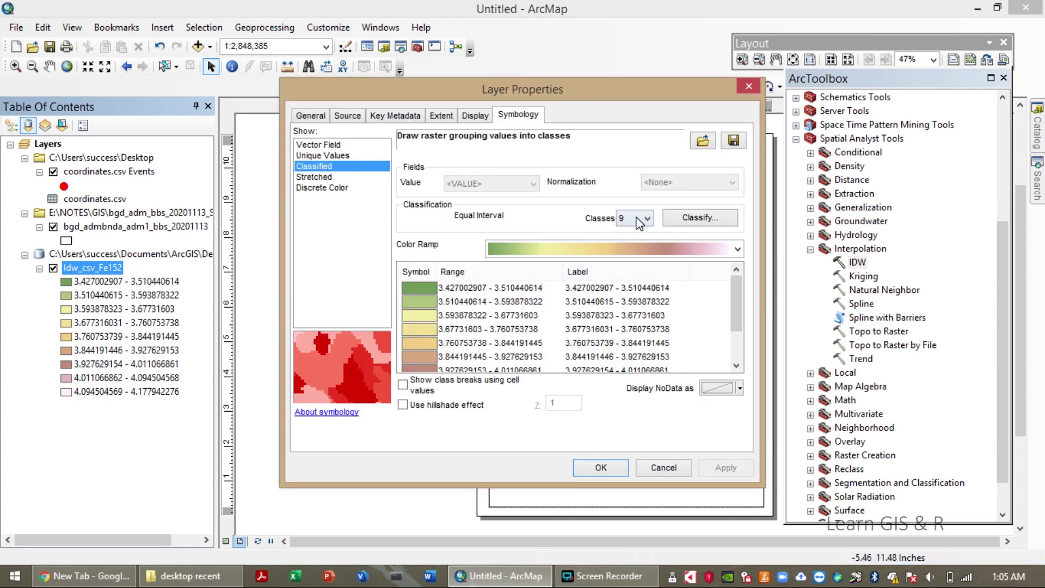
{"action": "left_click", "coordinate": [319, 180]}
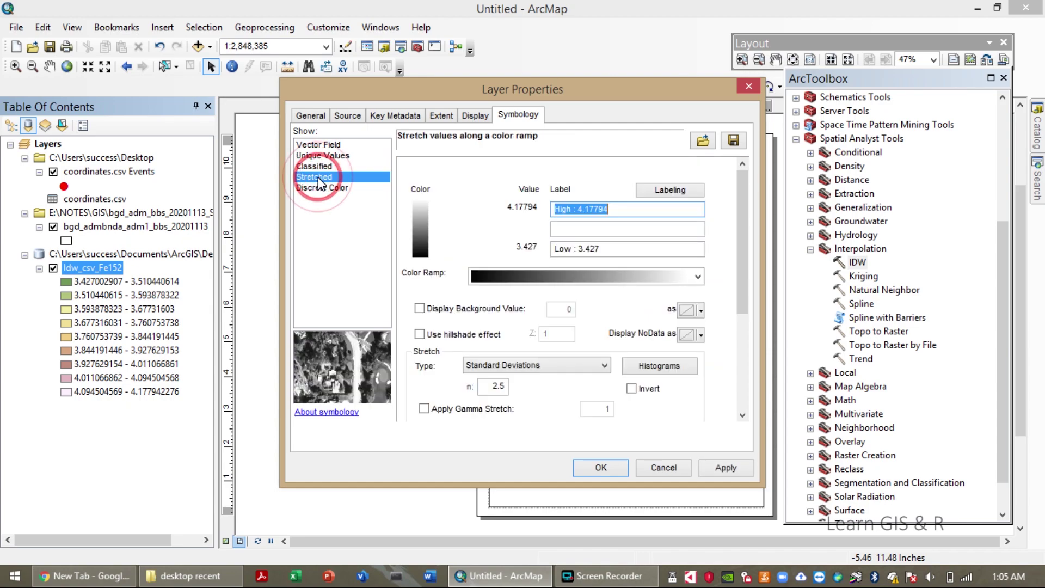
{"action": "left_click", "coordinate": [697, 276]}
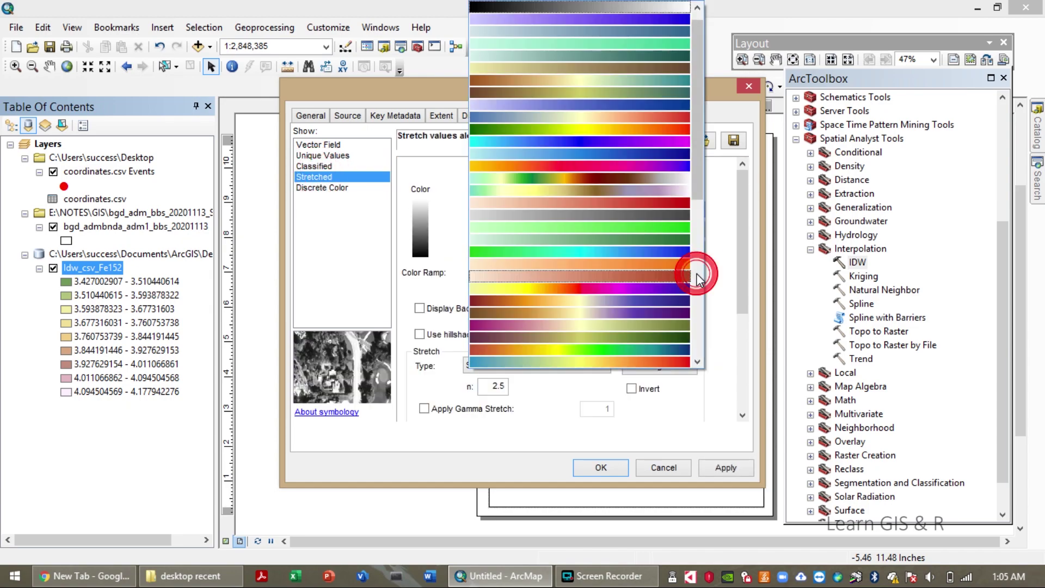
{"action": "left_click_drag", "start_coordinate": [697, 188], "coordinate": [699, 238]}
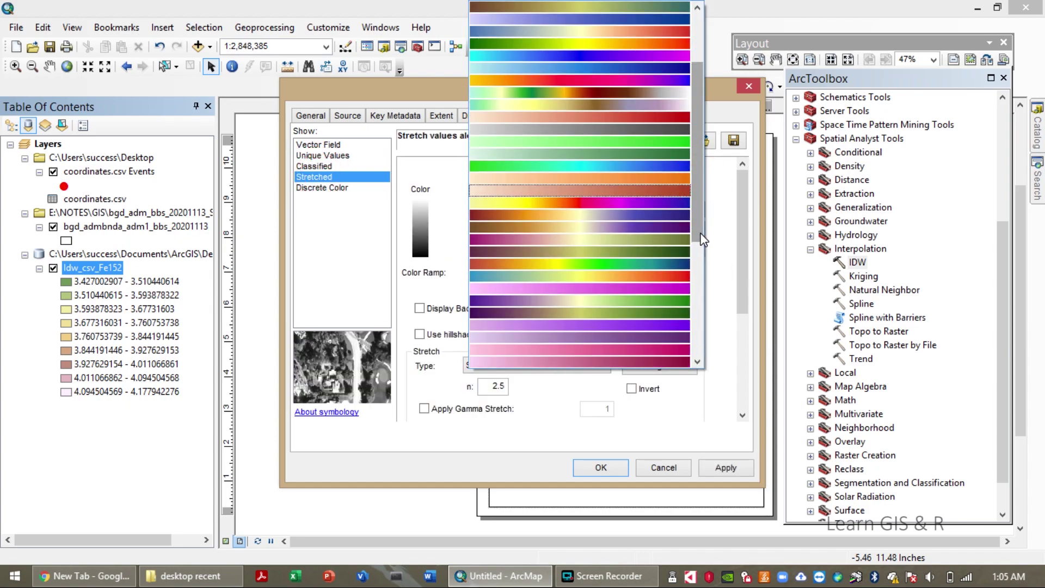
{"action": "left_click", "coordinate": [662, 277]}
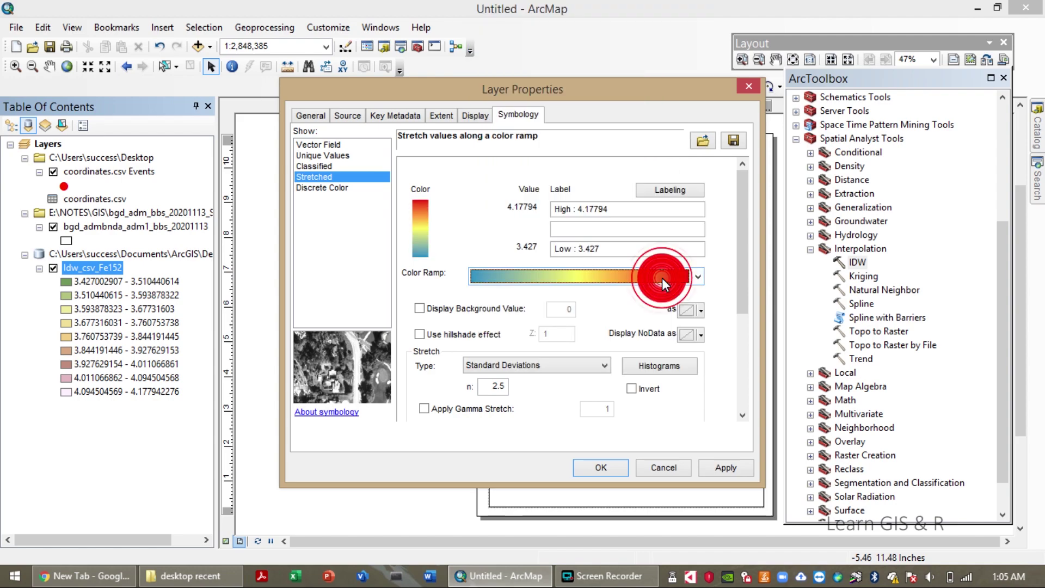
{"action": "left_click", "coordinate": [719, 469]}
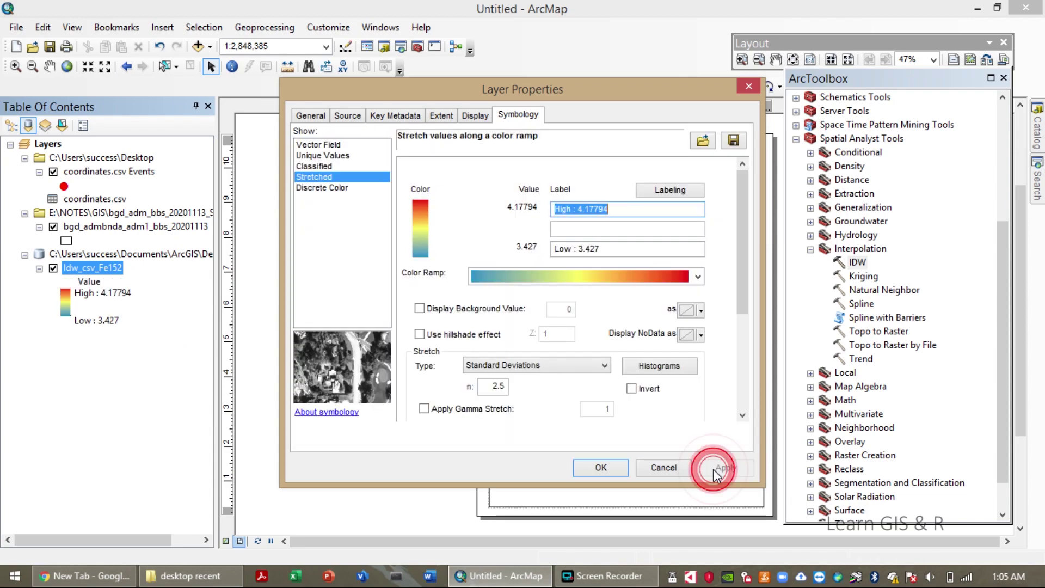
{"action": "left_click", "coordinate": [601, 467]}
{"action": "left_click", "coordinate": [603, 467]}
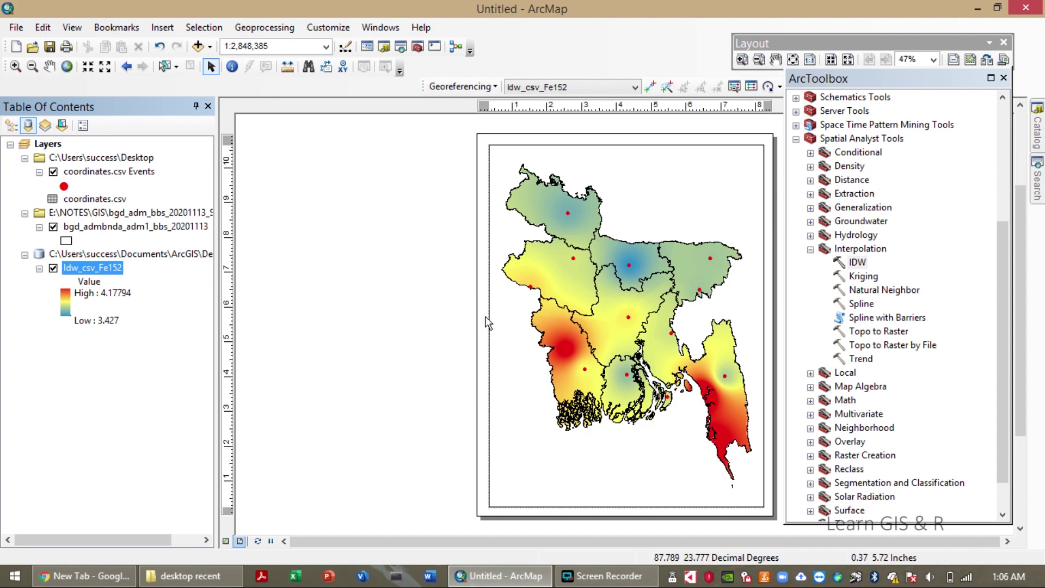
Set the outline color of the bgd_admbnda_adm1_bbs_20201113 boundary layer to medium gray
{"action": "left_click", "coordinate": [66, 240]}
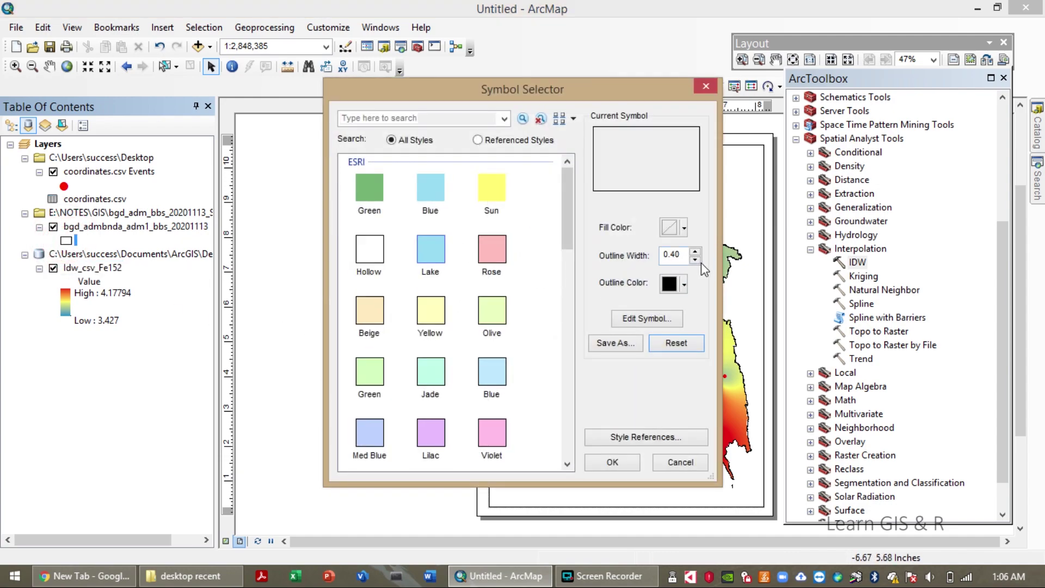
{"action": "left_click", "coordinate": [684, 284]}
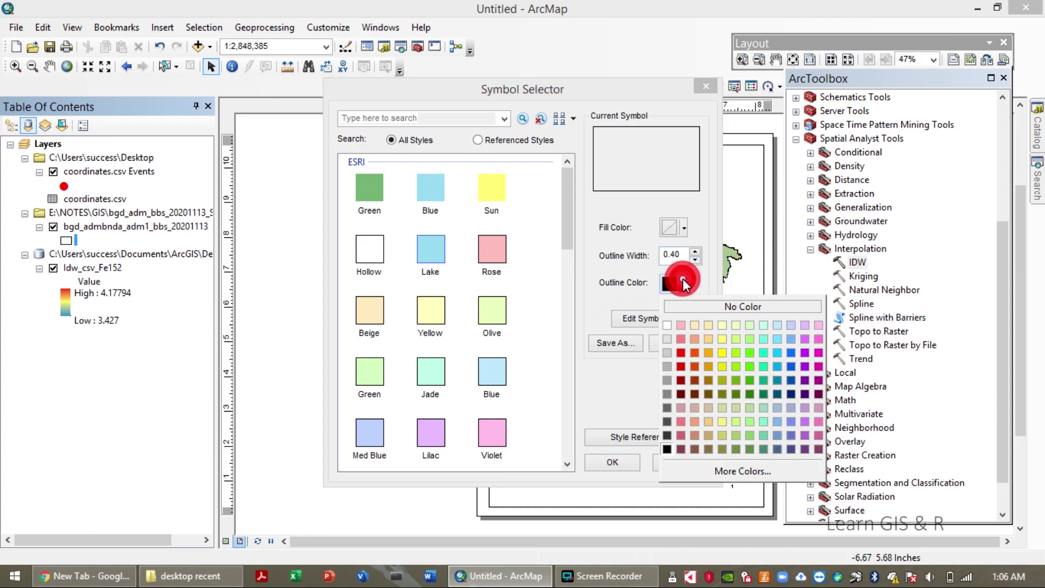
{"action": "left_click", "coordinate": [666, 379]}
{"action": "left_click", "coordinate": [615, 461]}
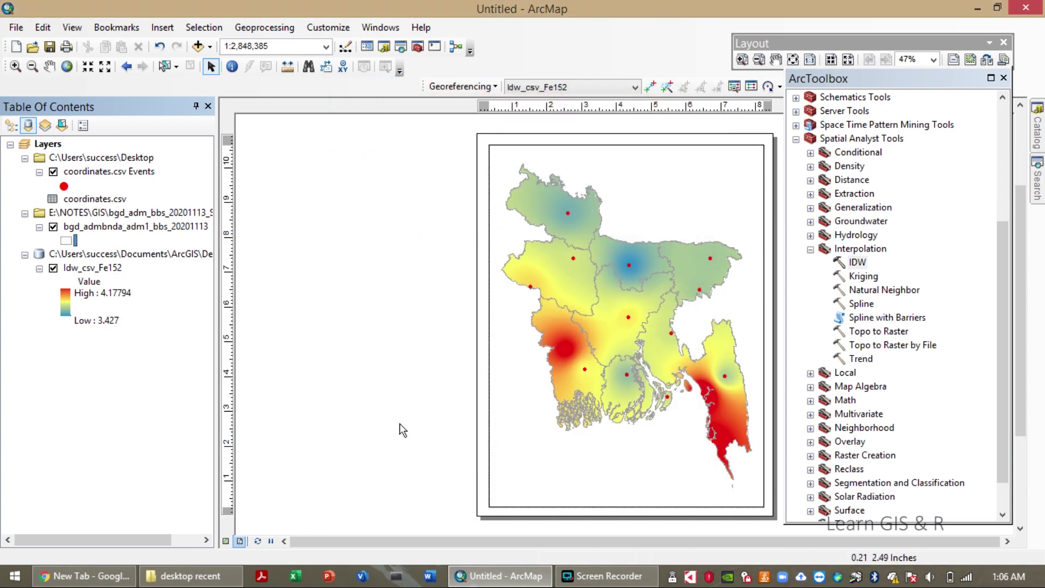
Change the outline color of the bgd_admbnda_adm1_bbs_20201113 boundary layer to dark gray, keeping the hollow fill
{"action": "left_click", "coordinate": [67, 240]}
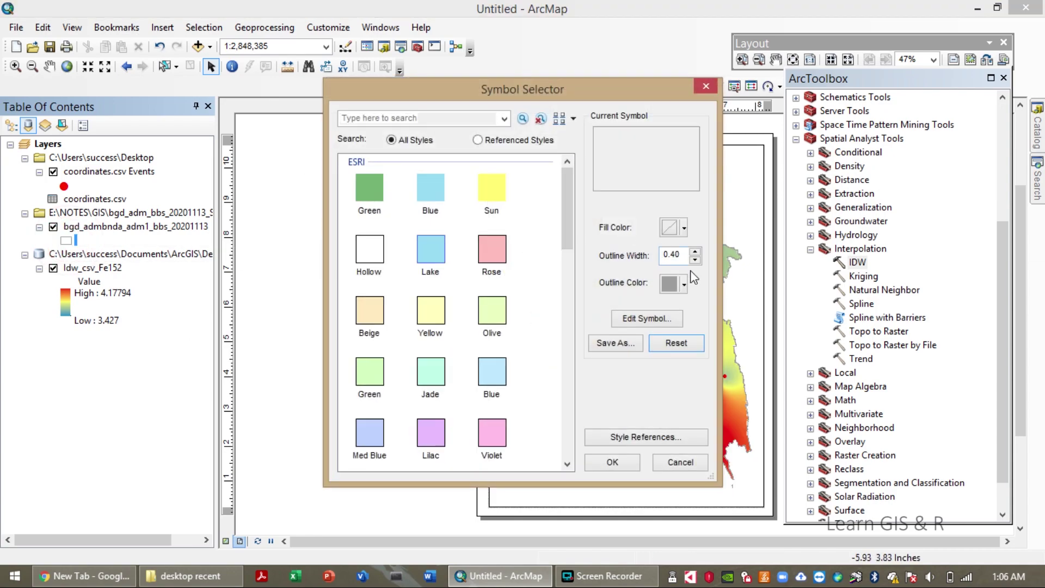
{"action": "left_click", "coordinate": [682, 289]}
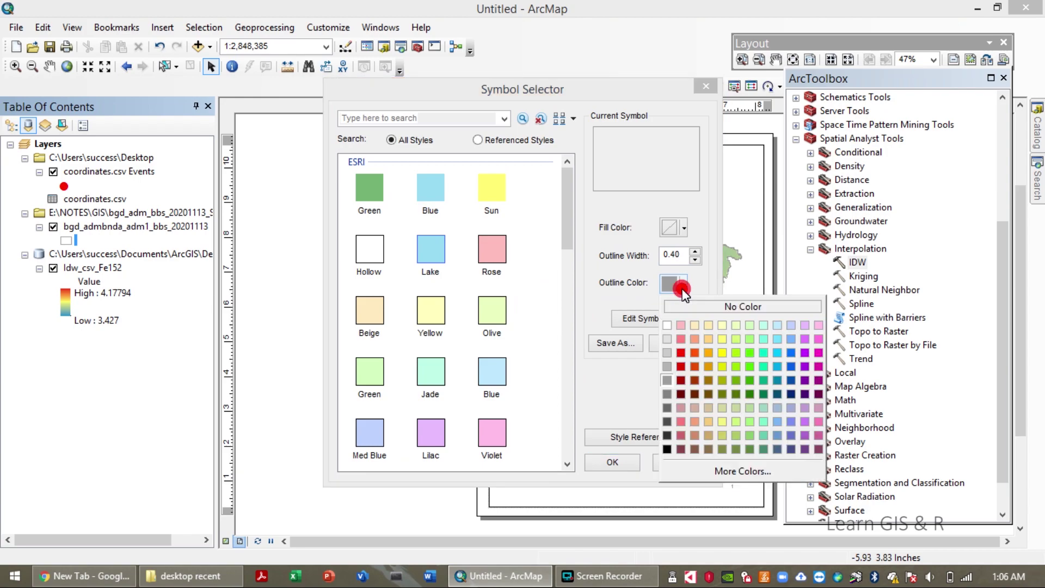
{"action": "left_click", "coordinate": [666, 435]}
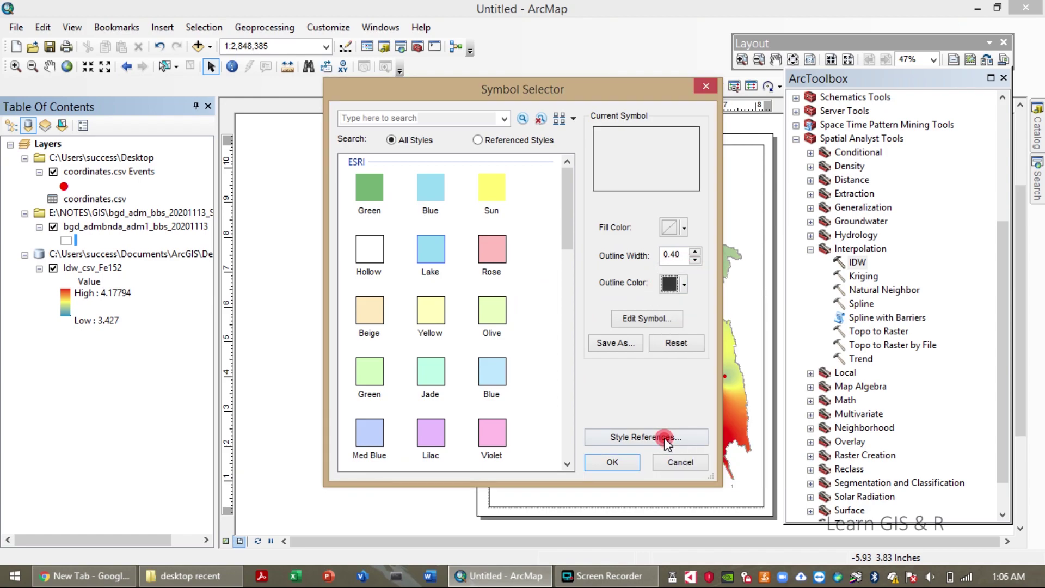
{"action": "left_click", "coordinate": [604, 460]}
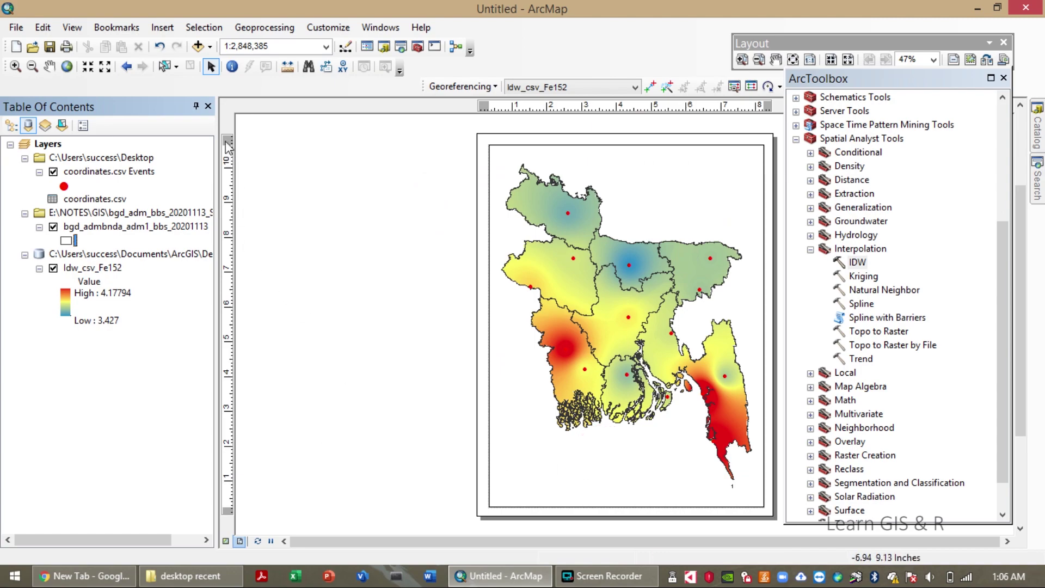
Add the country boundary shapefile bgd_admbnda_adm0_bbs_20201113.shp from the bgd_adm_bbs_20201113_SHP folder in E:\NOTES\GIS to the map
{"action": "left_click", "coordinate": [199, 47]}
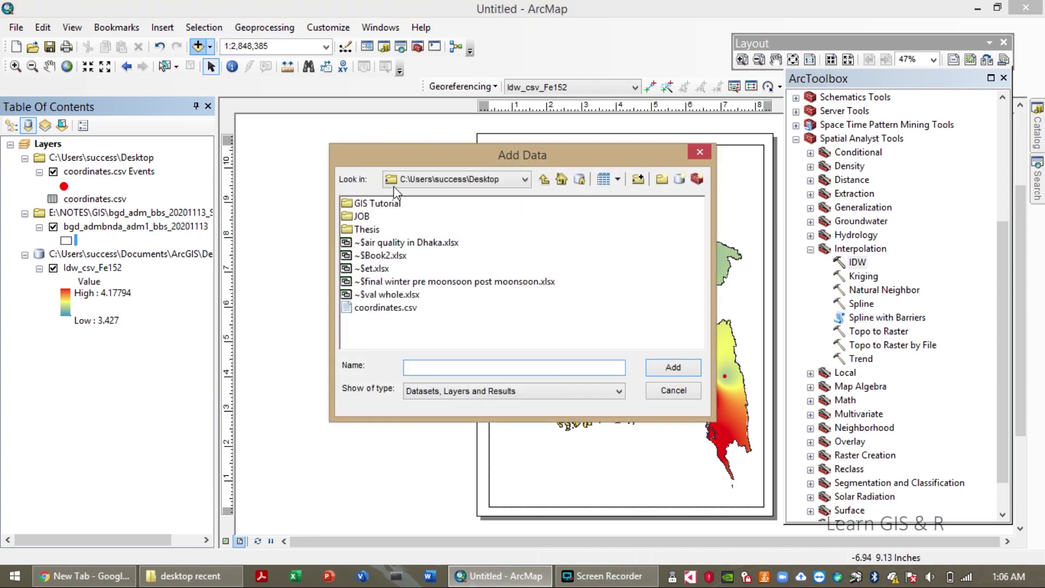
{"action": "left_click", "coordinate": [446, 181]}
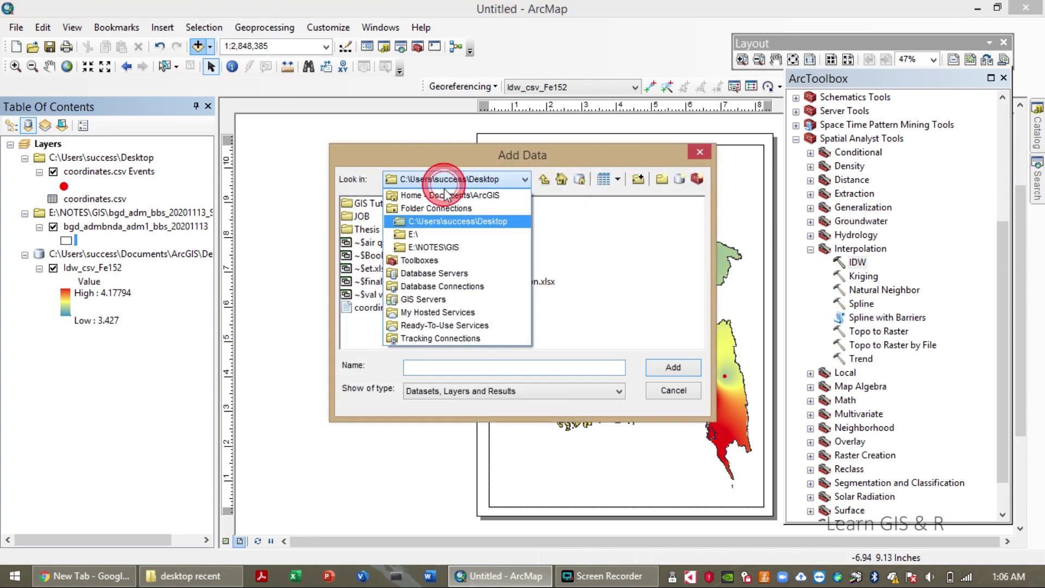
{"action": "left_click", "coordinate": [442, 247]}
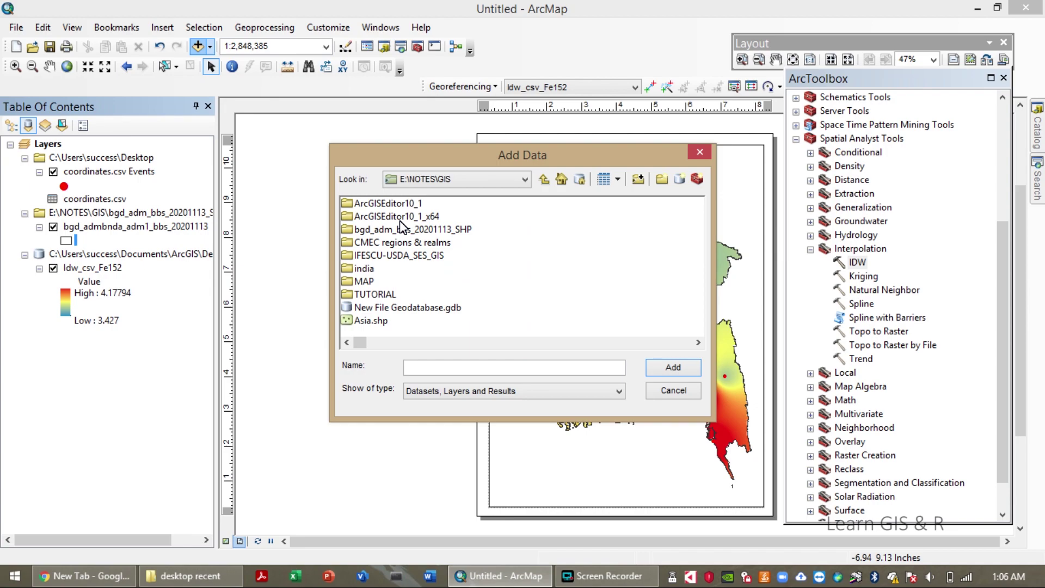
{"action": "double_click", "coordinate": [381, 230]}
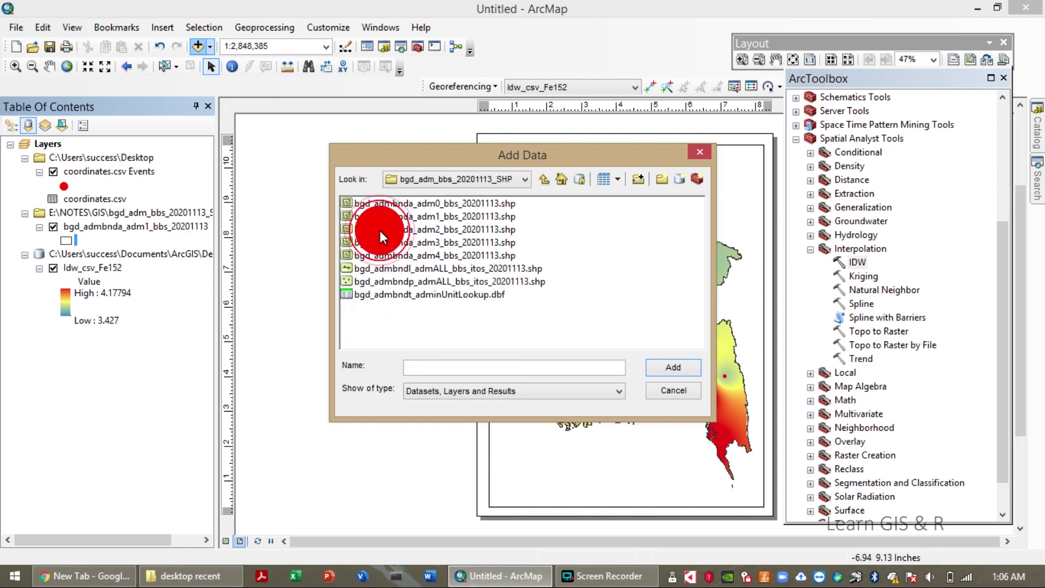
{"action": "left_click", "coordinate": [460, 203]}
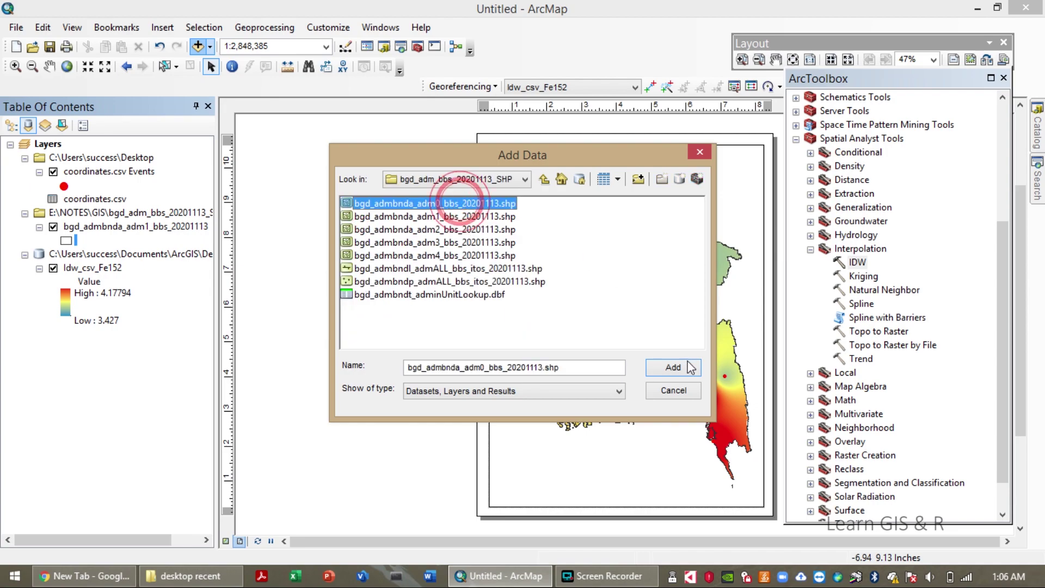
{"action": "left_click", "coordinate": [690, 370]}
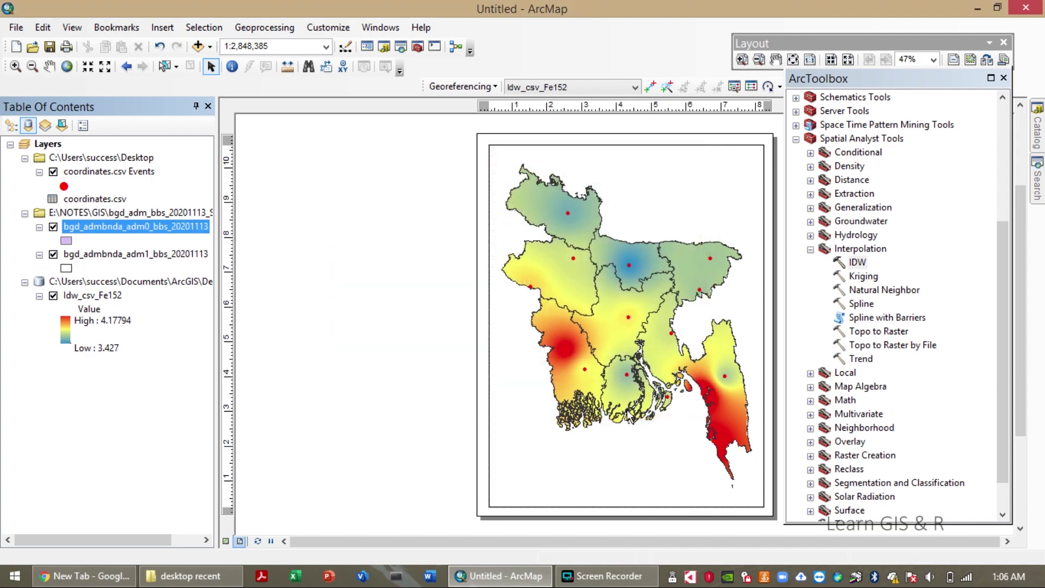
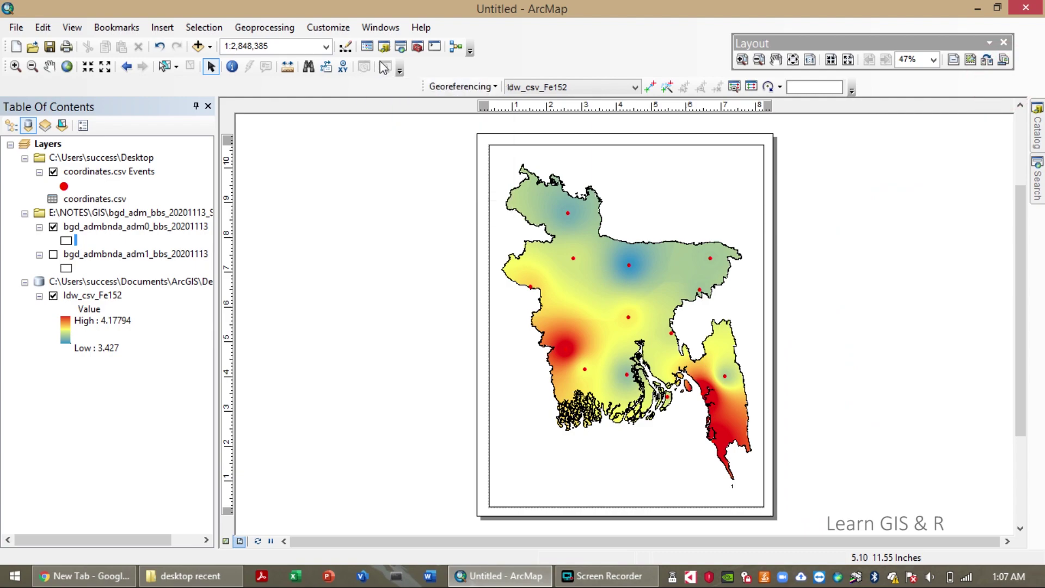
Search the local geoprocessing tools for contour
{"action": "left_click", "coordinate": [398, 50]}
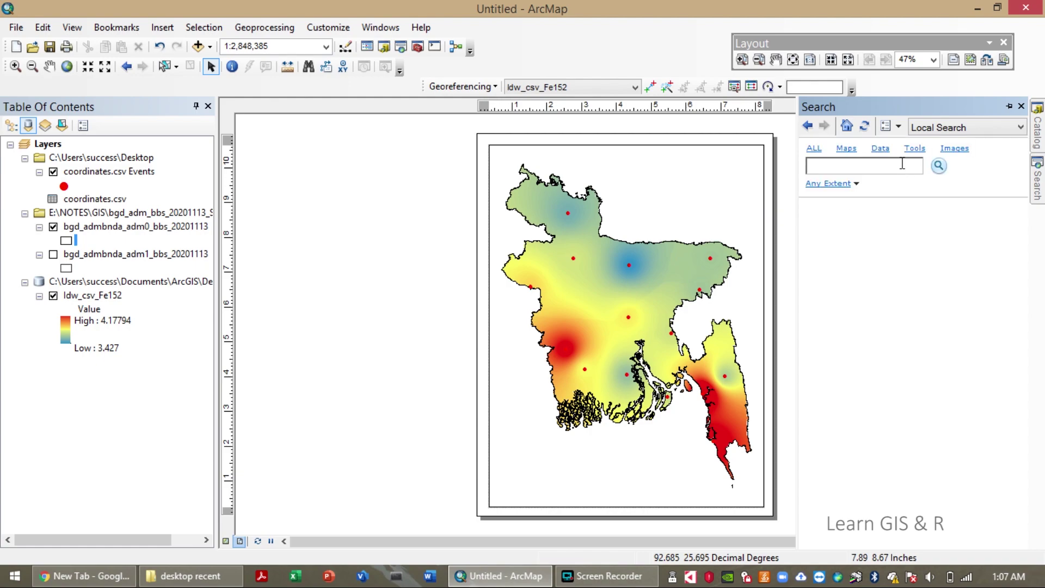
{"action": "left_click", "coordinate": [902, 163]}
{"action": "type", "text": "con"}
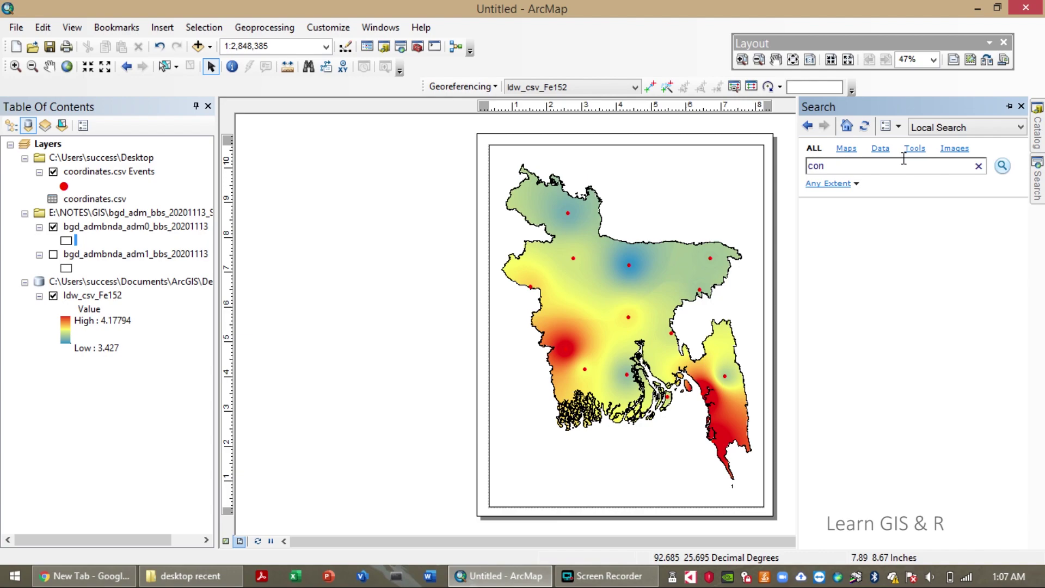
{"action": "left_click", "coordinate": [601, 576]}
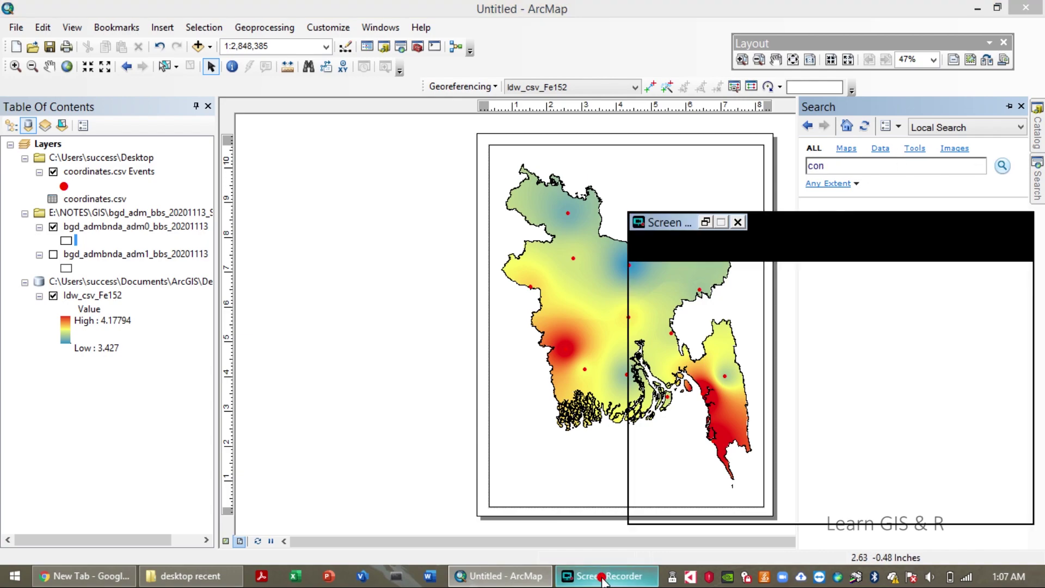
{"action": "left_click", "coordinate": [831, 511]}
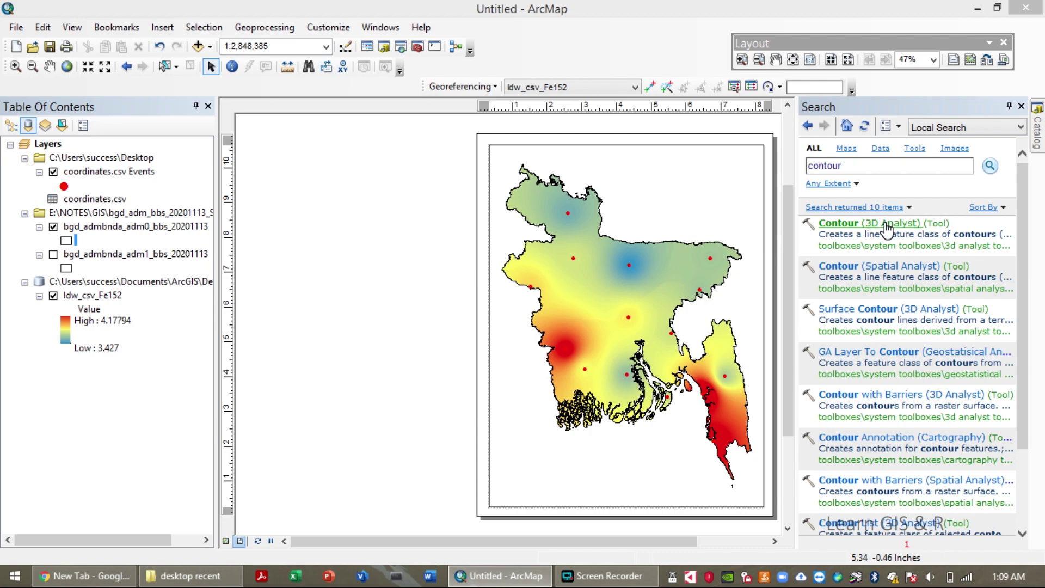
Open the Contour (Spatial Analyst) tool and choose Idw_csv_Fe152 as the input raster
{"action": "left_click", "coordinate": [877, 268]}
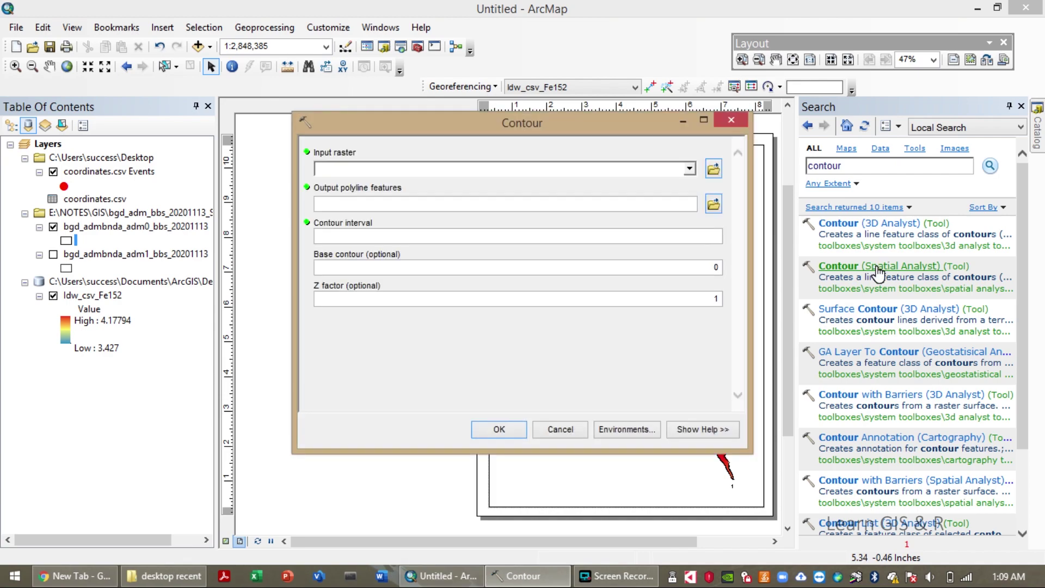
{"action": "left_click", "coordinate": [690, 168]}
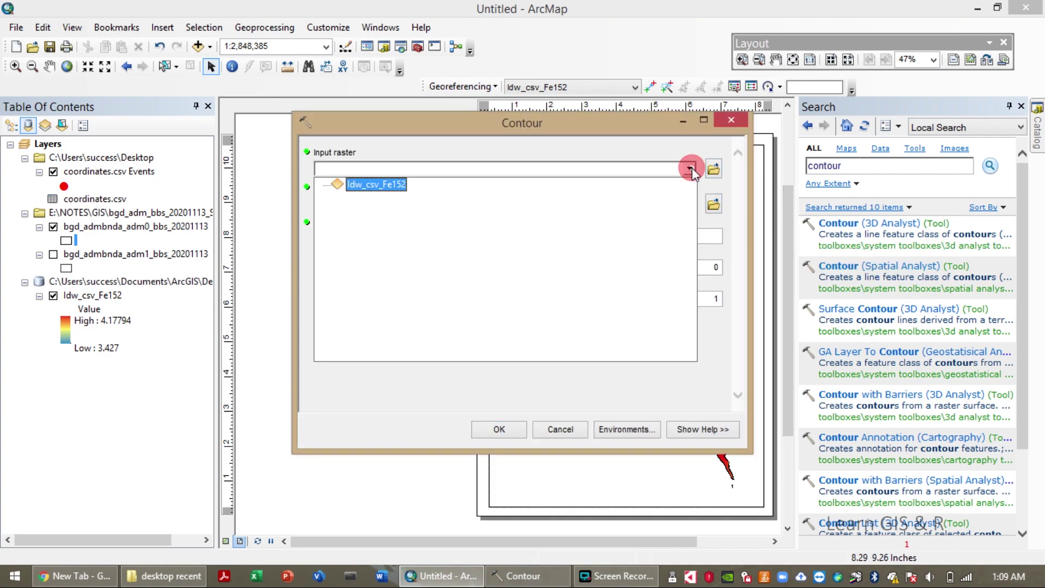
{"action": "left_click", "coordinate": [372, 185]}
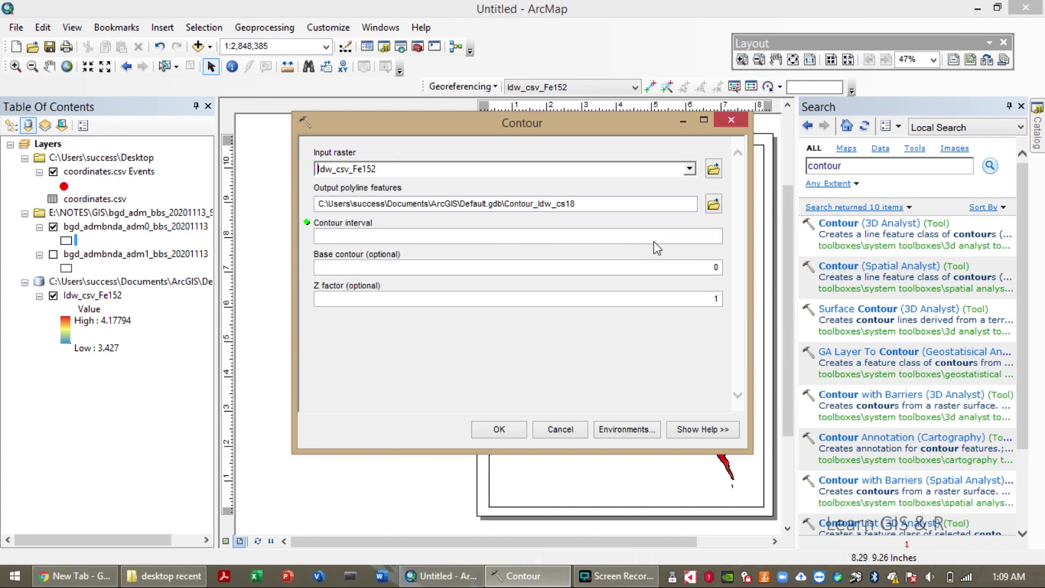
Try to run the Contour tool with the contour interval entered as .0.2
{"action": "left_click", "coordinate": [672, 239]}
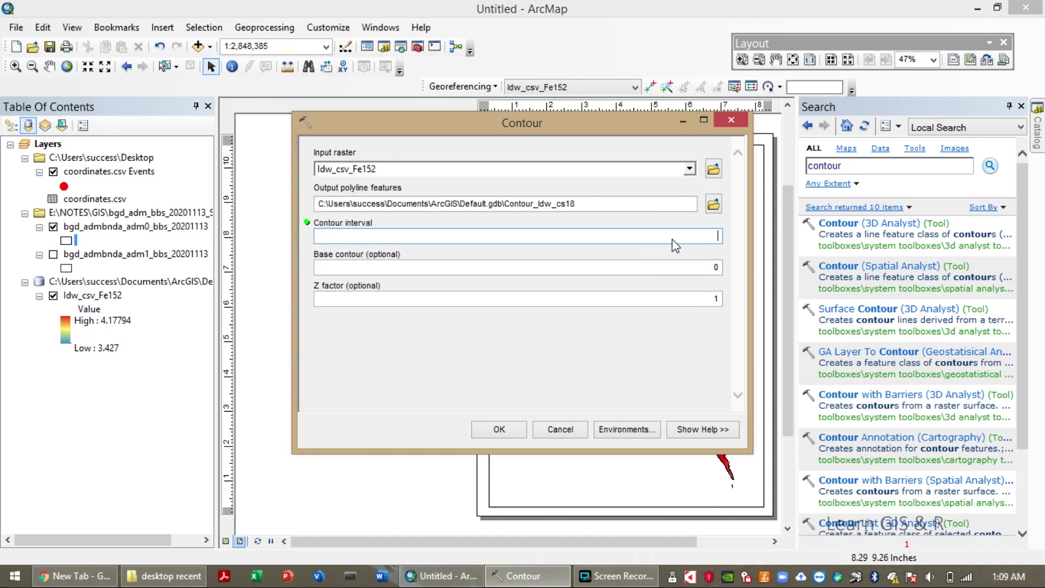
{"action": "type", "text": ".0.2"}
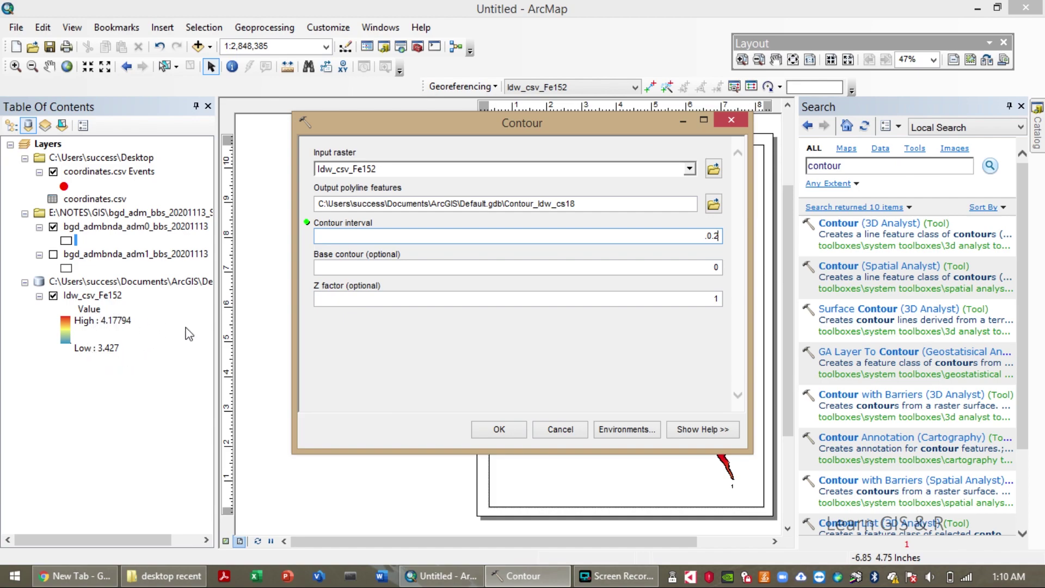
{"action": "left_click", "coordinate": [498, 431]}
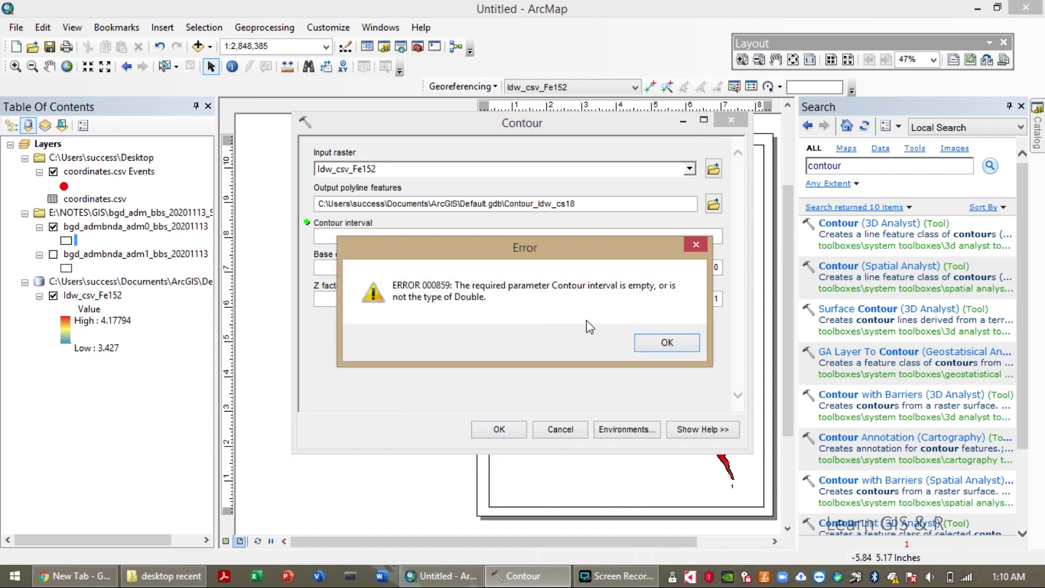
{"action": "left_click", "coordinate": [659, 346]}
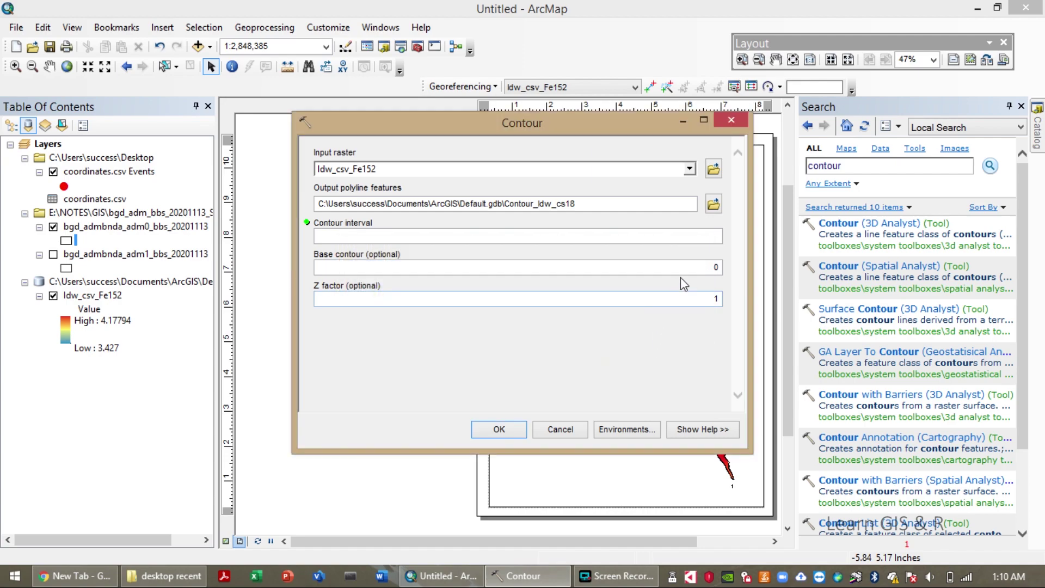
Set the contour interval to 0.2 and run Contour, keeping base contour 0, Z factor 1 and the default output
{"action": "left_click", "coordinate": [708, 238]}
{"action": "type", "text": "0.2"}
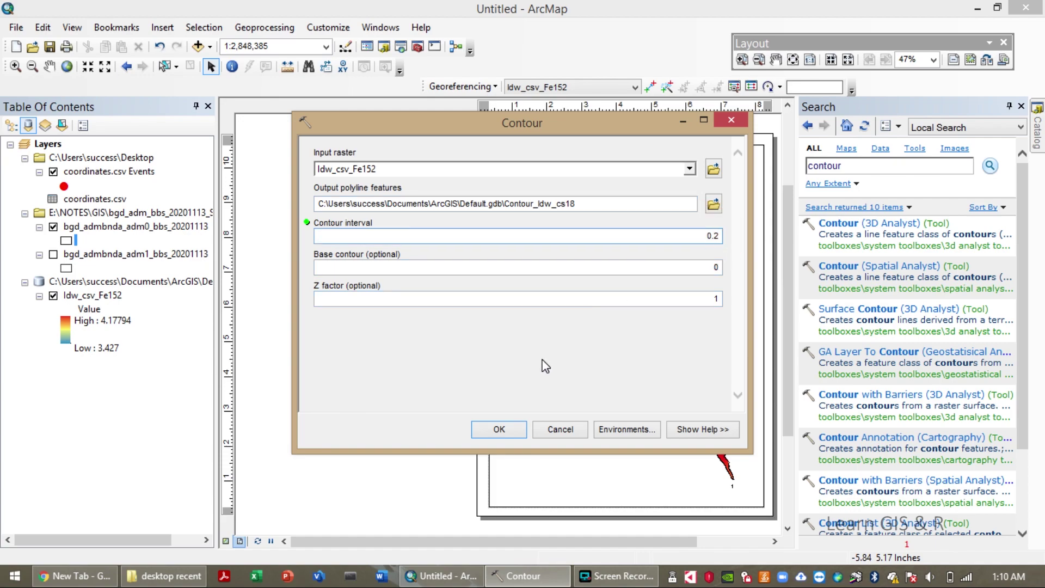
{"action": "left_click", "coordinate": [495, 436]}
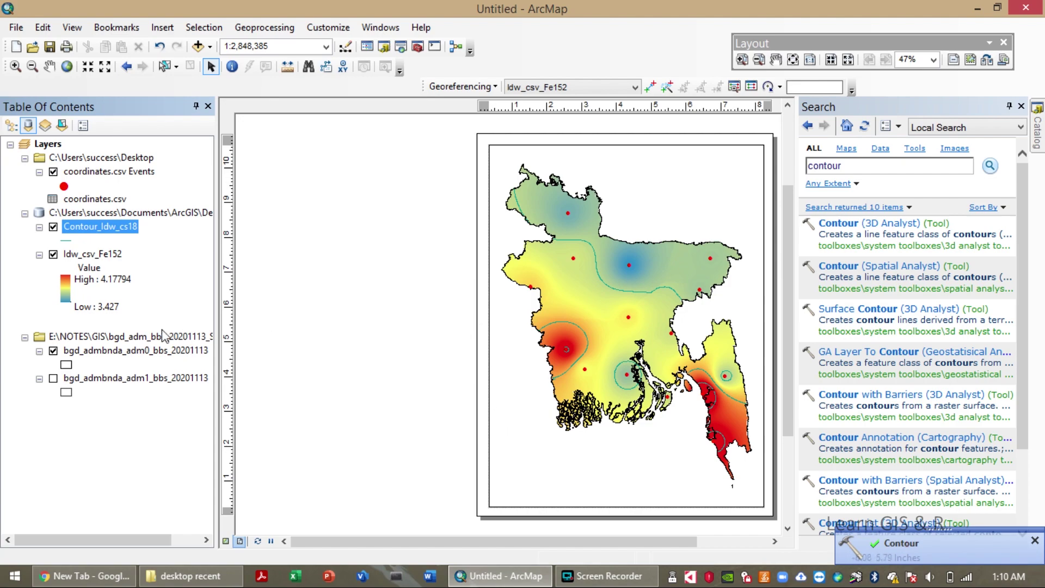
{"action": "left_click", "coordinate": [67, 239]}
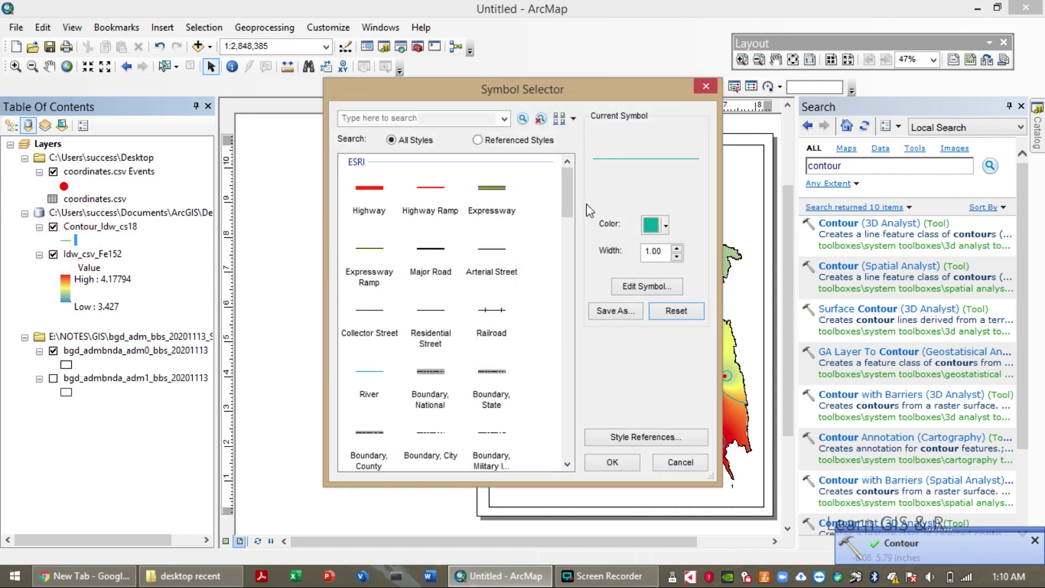
{"action": "left_click", "coordinate": [424, 256]}
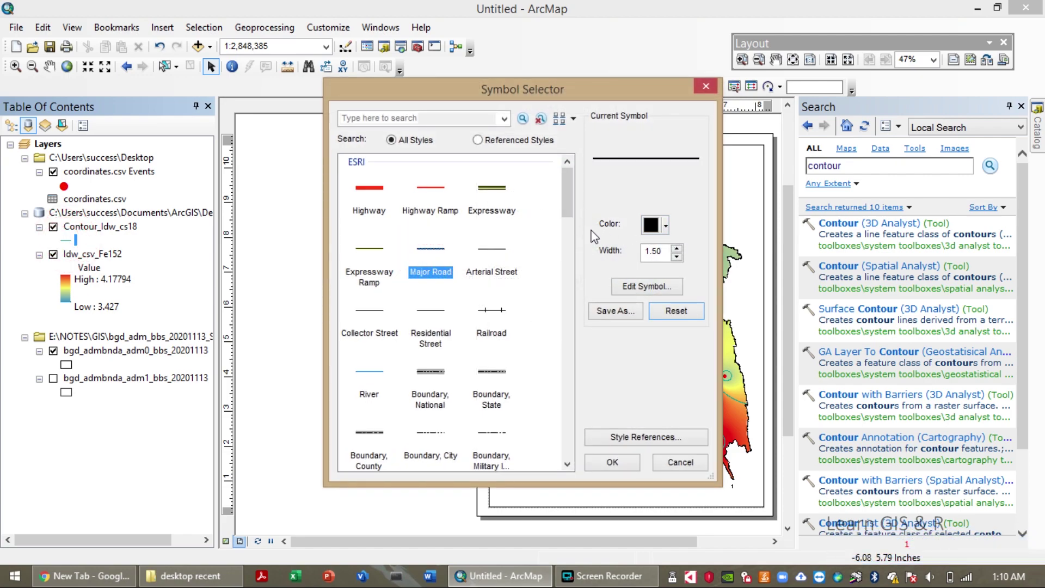
{"action": "left_click", "coordinate": [703, 89]}
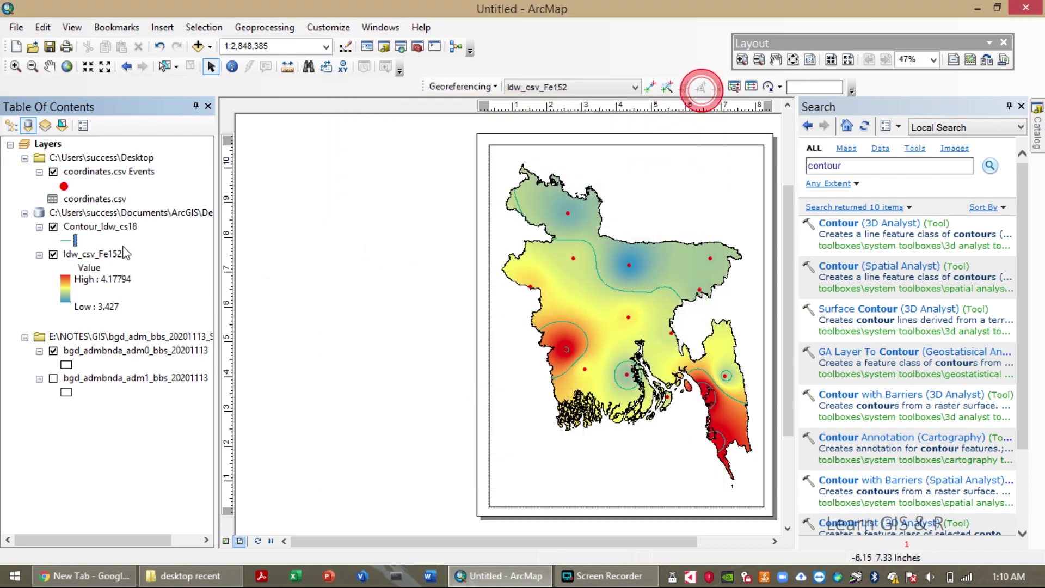
Set the line color of the Contour_Idw_cs18 layer's symbol to black
{"action": "left_click", "coordinate": [67, 240]}
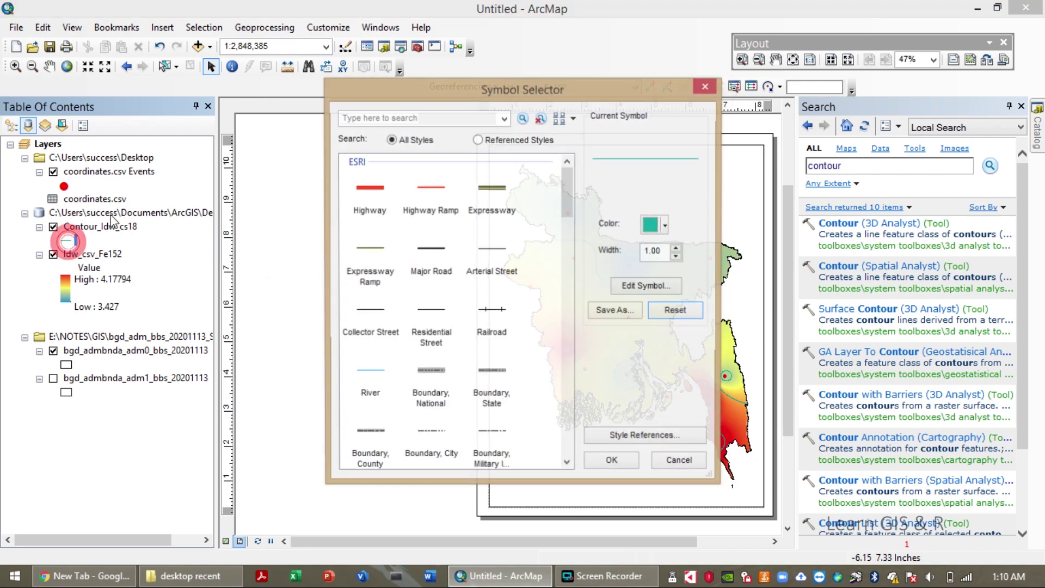
{"action": "left_click", "coordinate": [665, 224]}
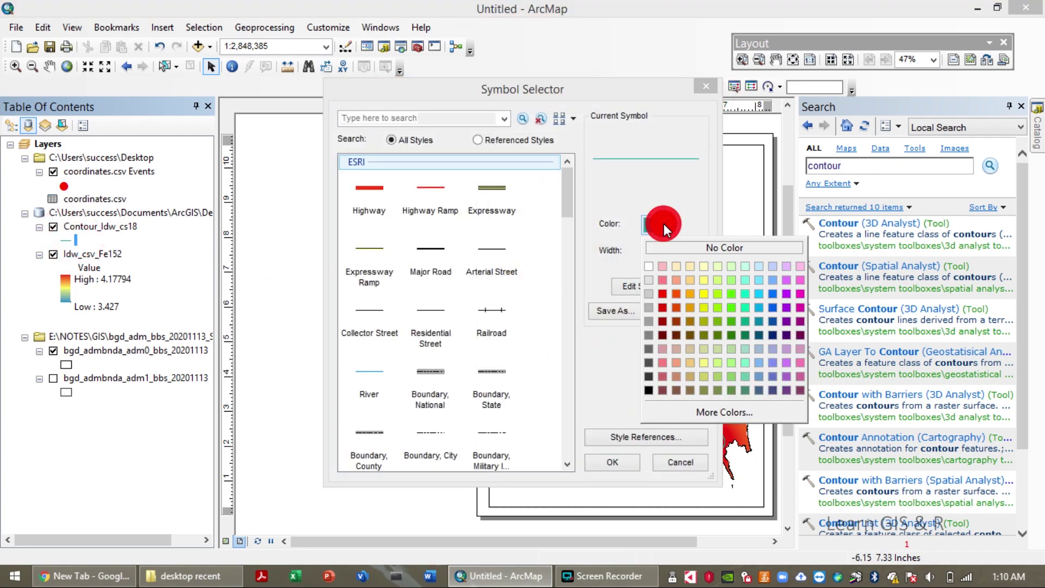
{"action": "left_click", "coordinate": [649, 390]}
{"action": "left_click", "coordinate": [610, 461]}
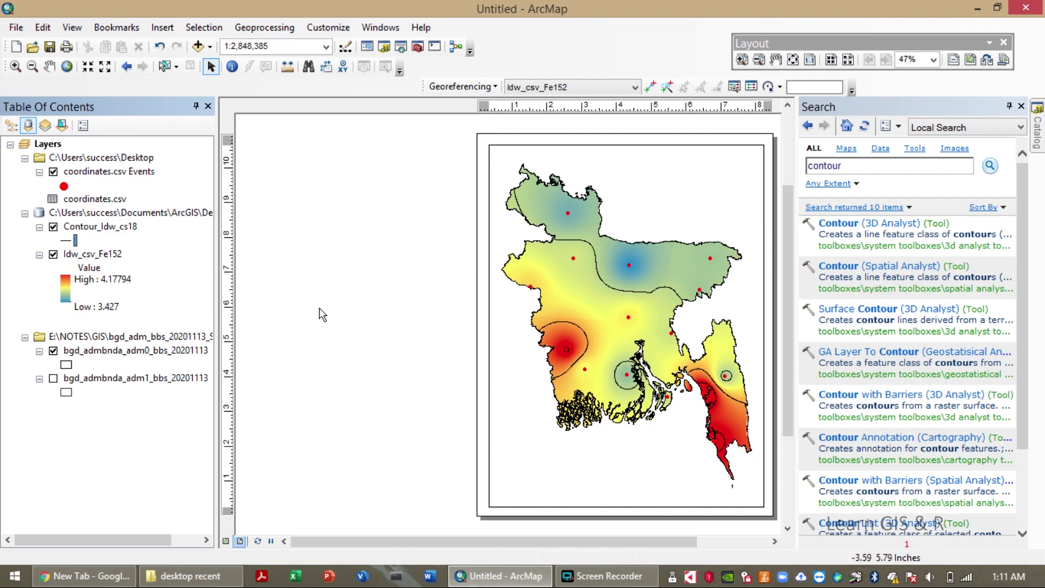
Run Contour (Spatial Analyst) on Idw_csv_Fe152 with a contour interval of 0.1, keeping base contour 0, Z factor 1 and the default output
{"action": "left_click", "coordinate": [879, 266]}
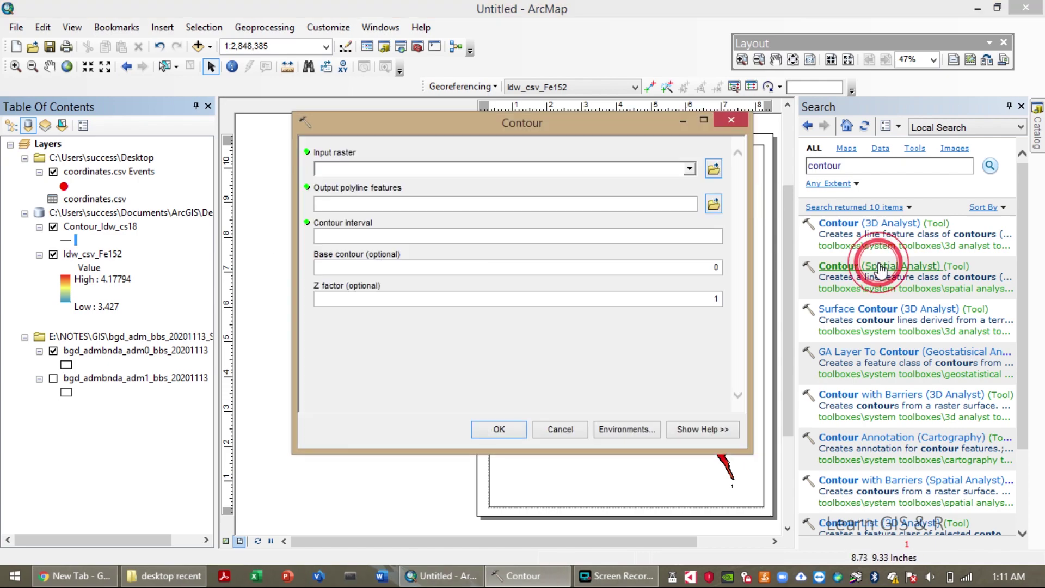
{"action": "left_click", "coordinate": [690, 168]}
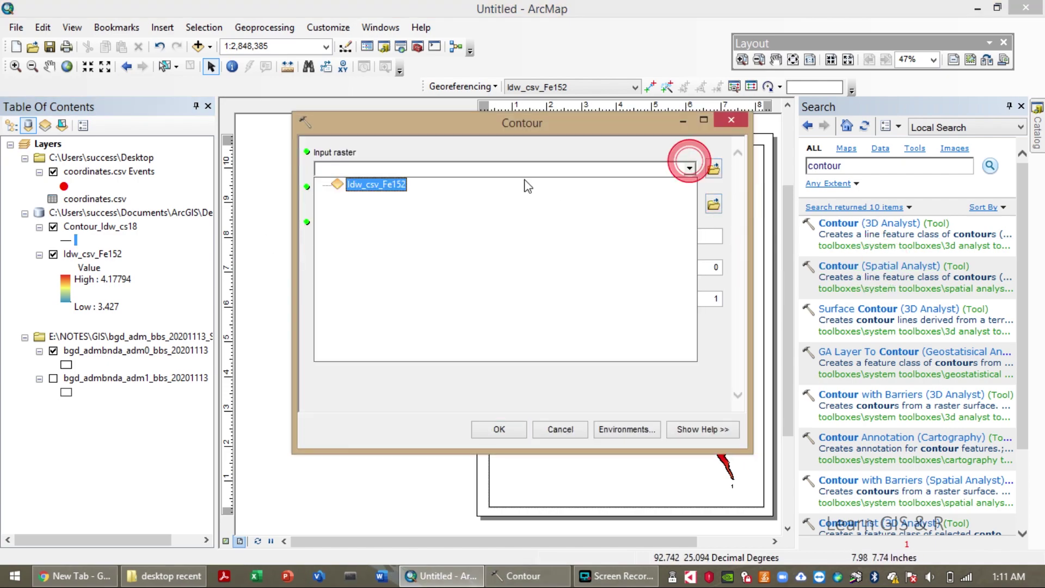
{"action": "left_click", "coordinate": [401, 184]}
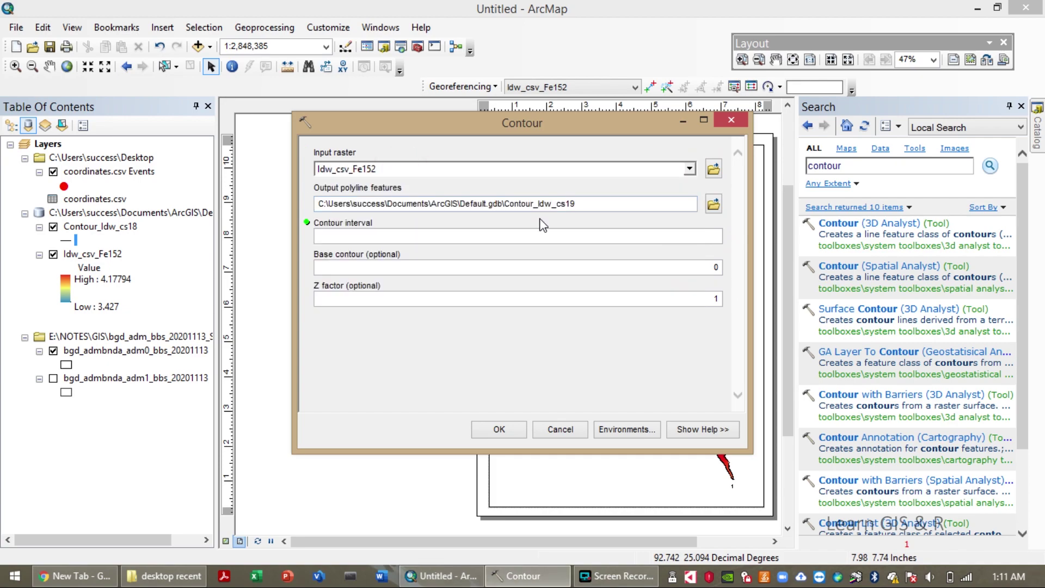
{"action": "left_click", "coordinate": [659, 238]}
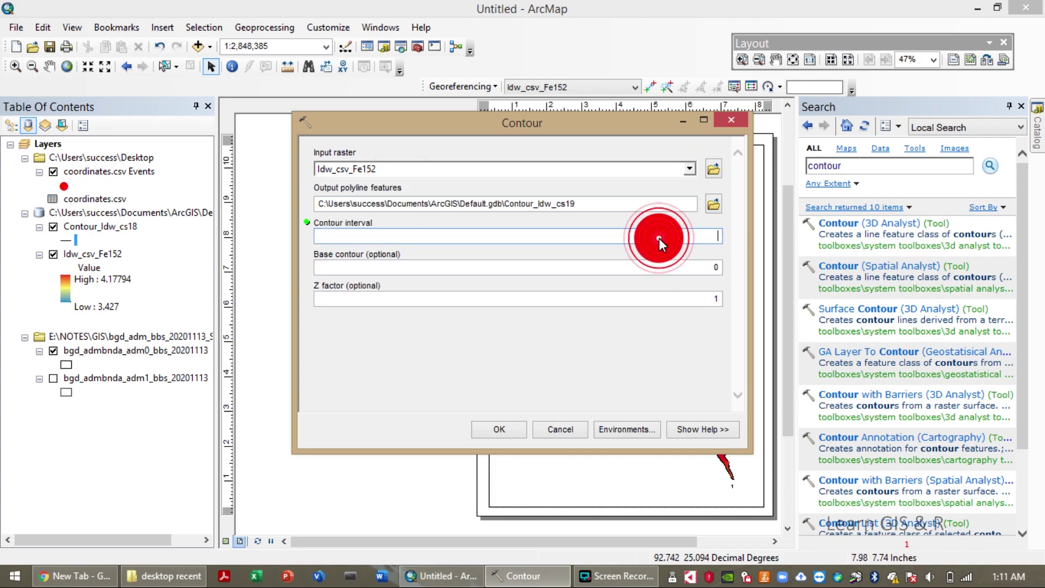
{"action": "type", "text": "0.1"}
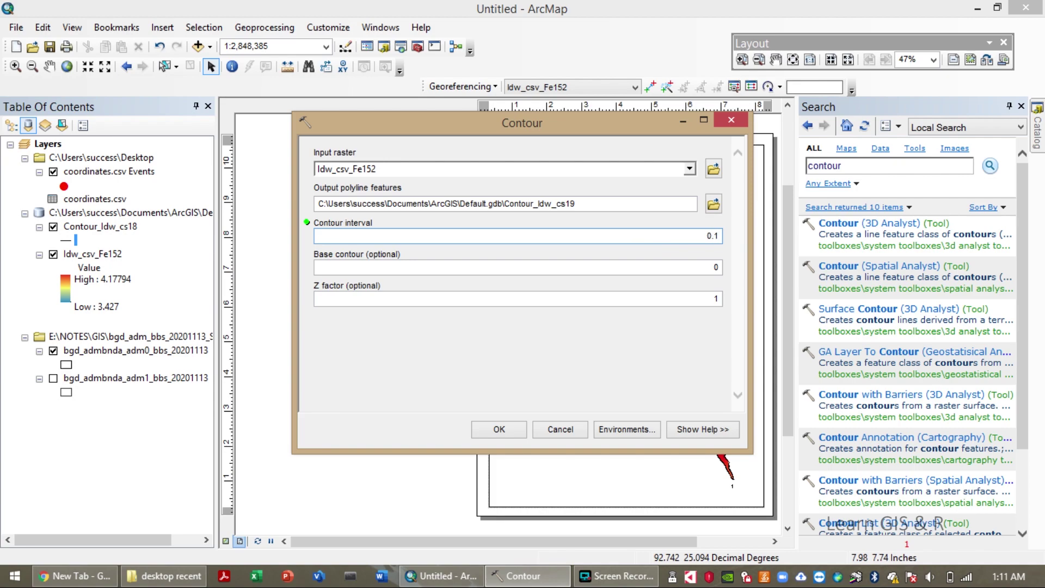
{"action": "left_click", "coordinate": [497, 429]}
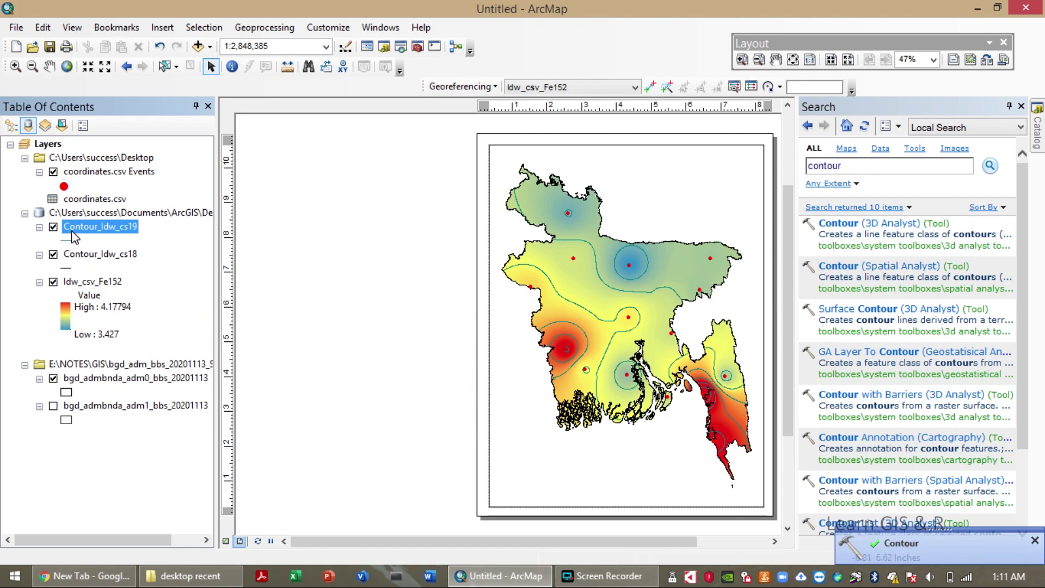
Hide the Contour_Idw_cs19 layer and enable labels on Contour_Idw_cs18 using Contour as the label field
{"action": "left_click", "coordinate": [53, 227]}
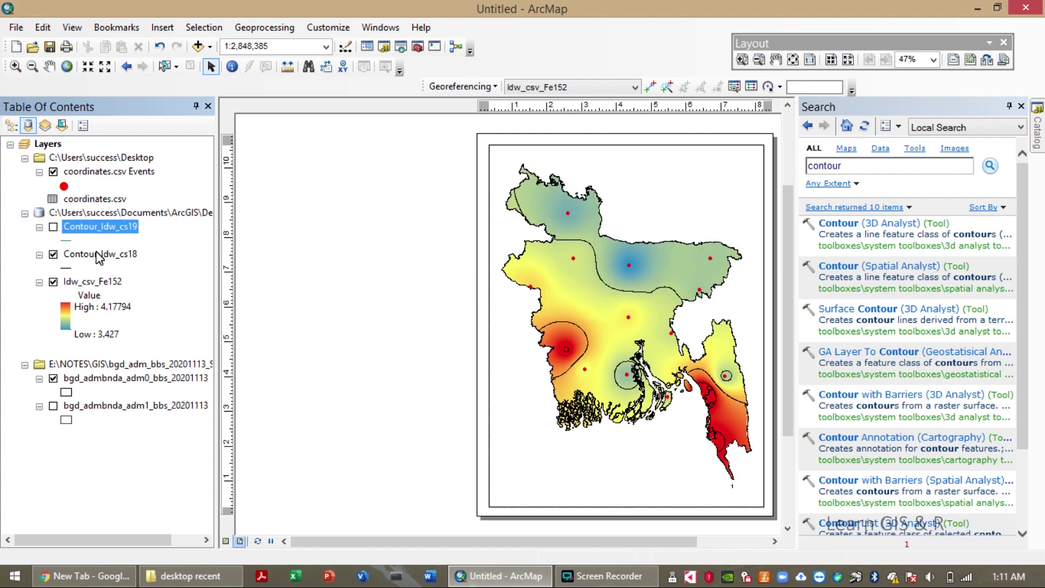
{"action": "right_click", "coordinate": [115, 255]}
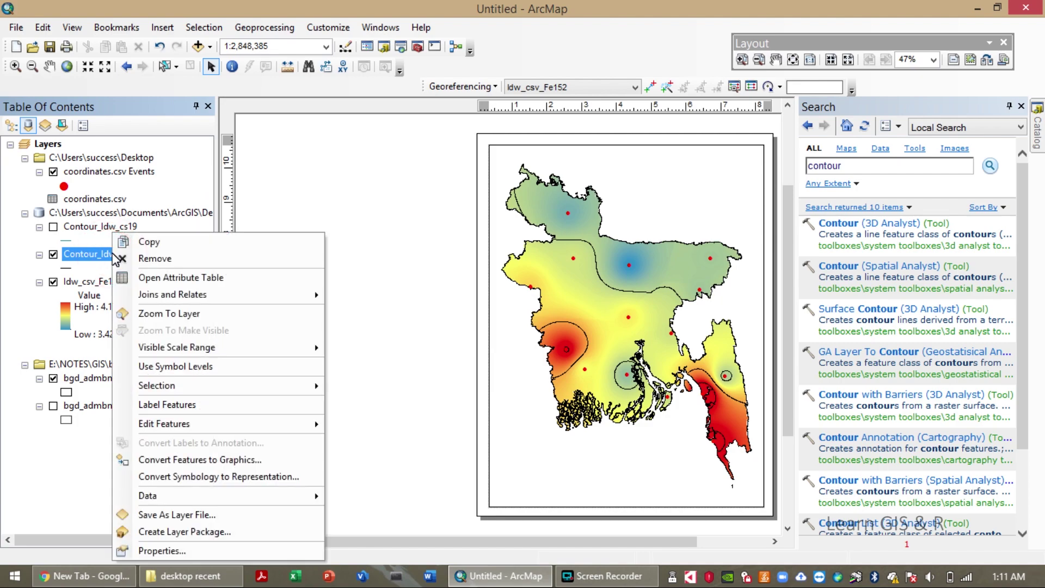
{"action": "left_click", "coordinate": [184, 552]}
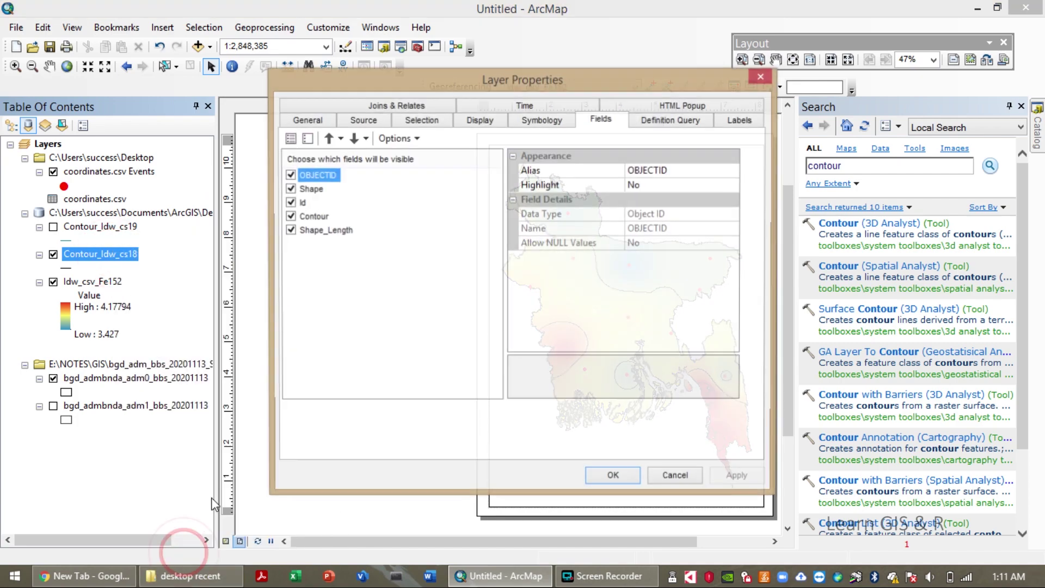
{"action": "left_click", "coordinate": [740, 120]}
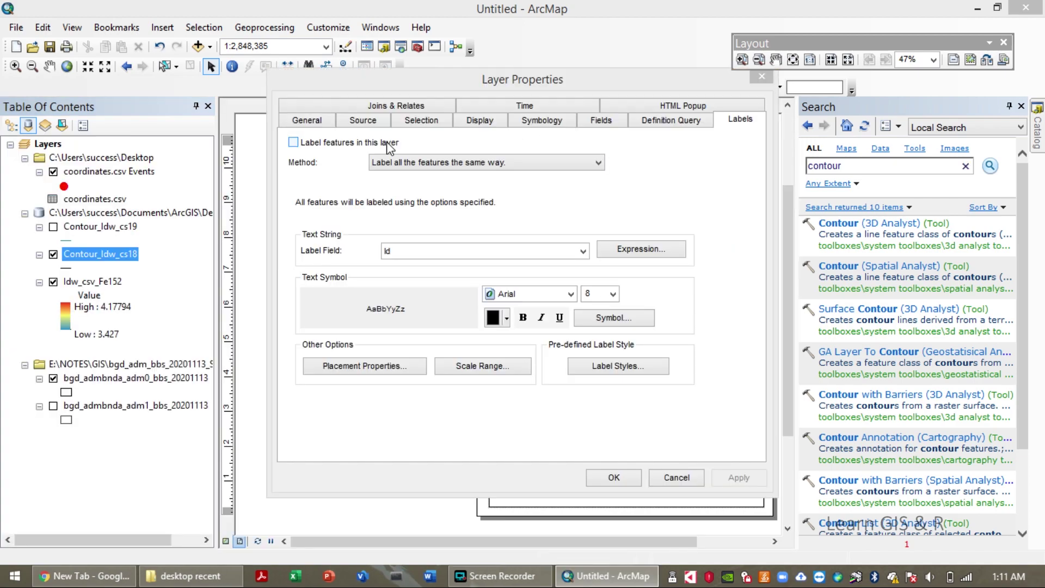
{"action": "left_click", "coordinate": [386, 141]}
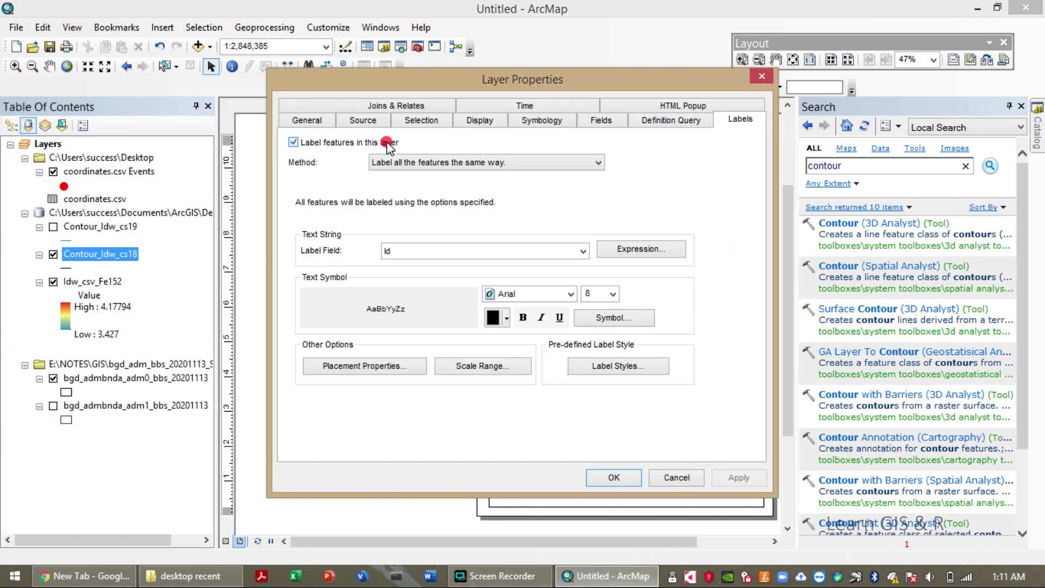
{"action": "left_click", "coordinate": [583, 251]}
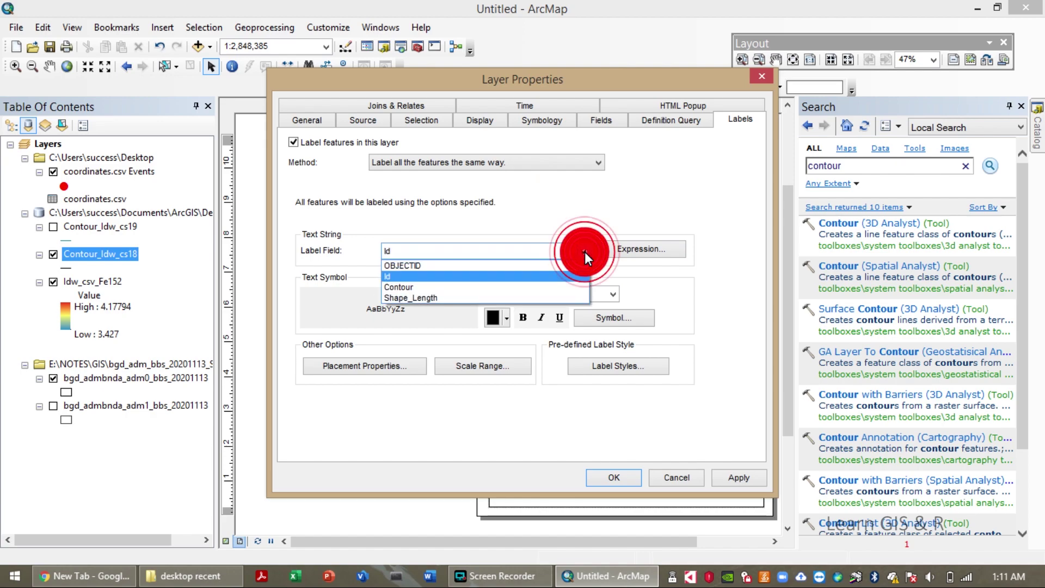
{"action": "left_click", "coordinate": [542, 288]}
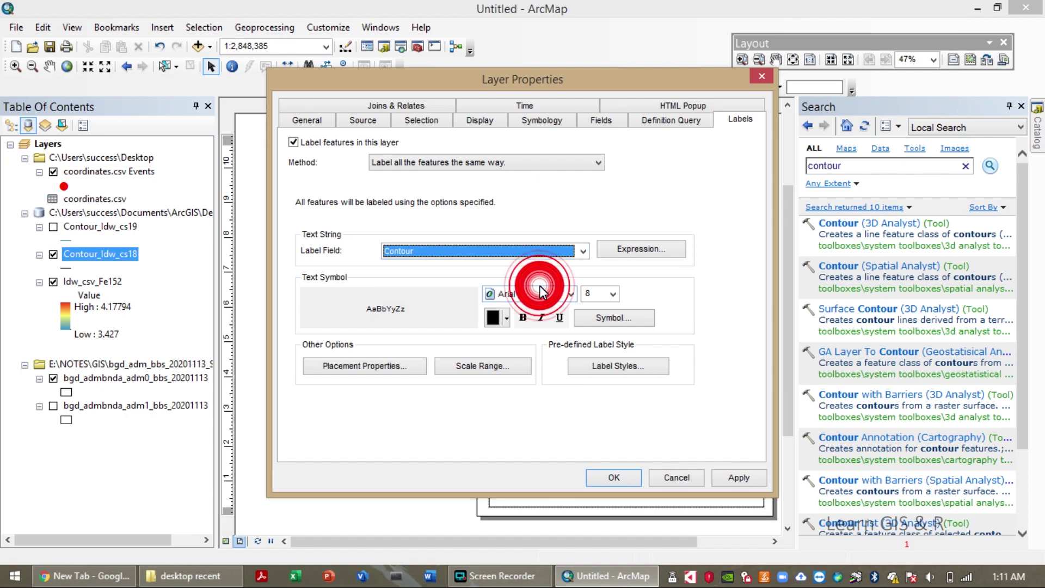
Set the Contour_Idw_cs18 label font size to 12 and apply the label settings
{"action": "left_click", "coordinate": [613, 294]}
{"action": "left_click", "coordinate": [599, 351]}
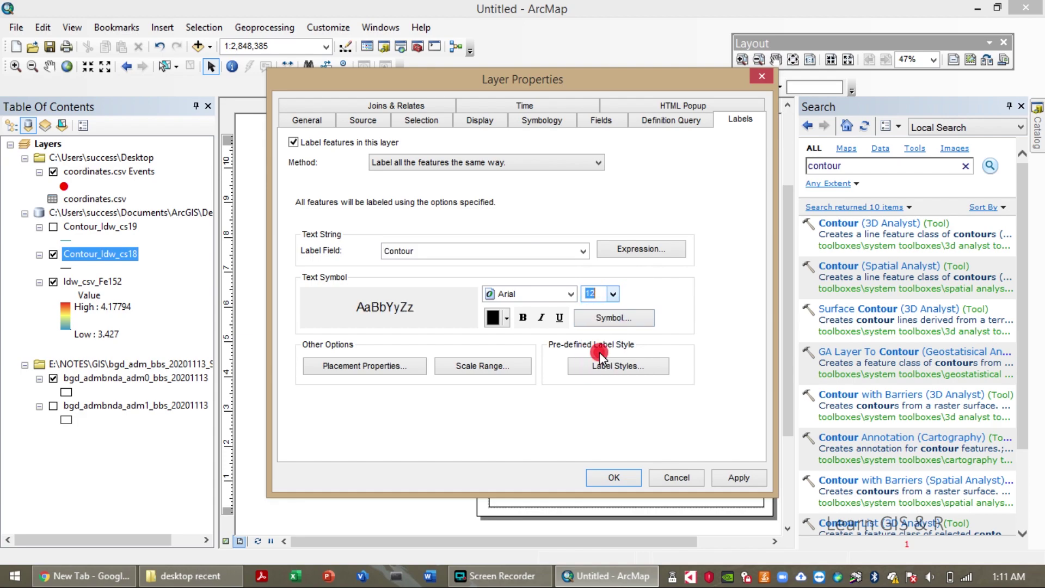
{"action": "left_click", "coordinate": [736, 478]}
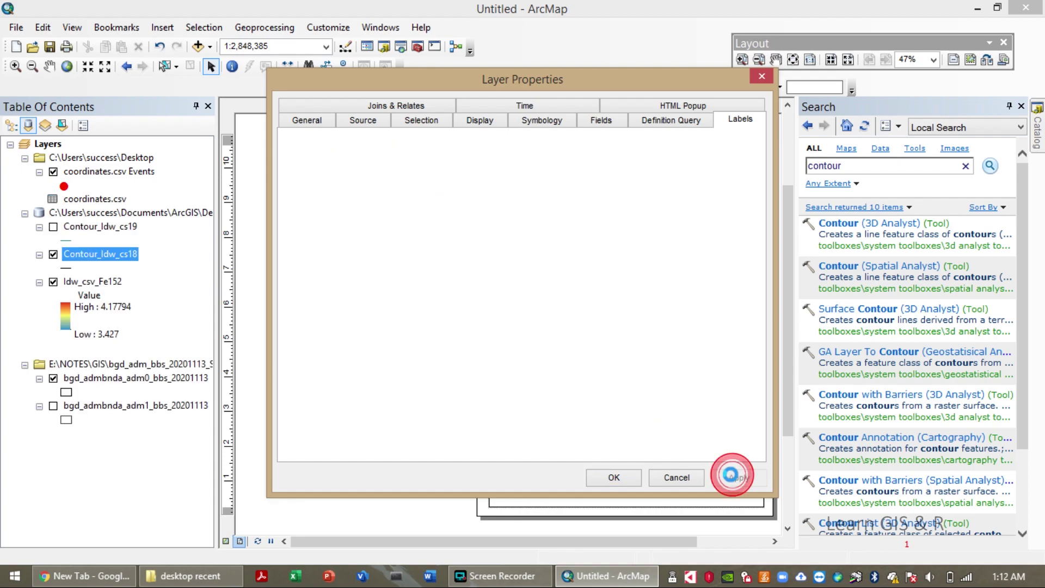
{"action": "left_click", "coordinate": [603, 474]}
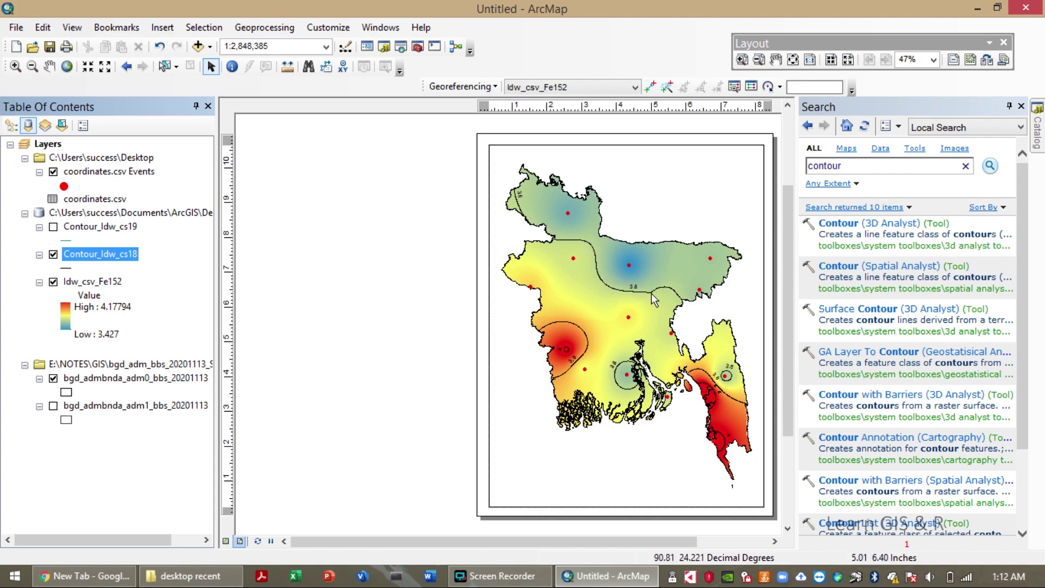
{"action": "left_click", "coordinate": [161, 27]}
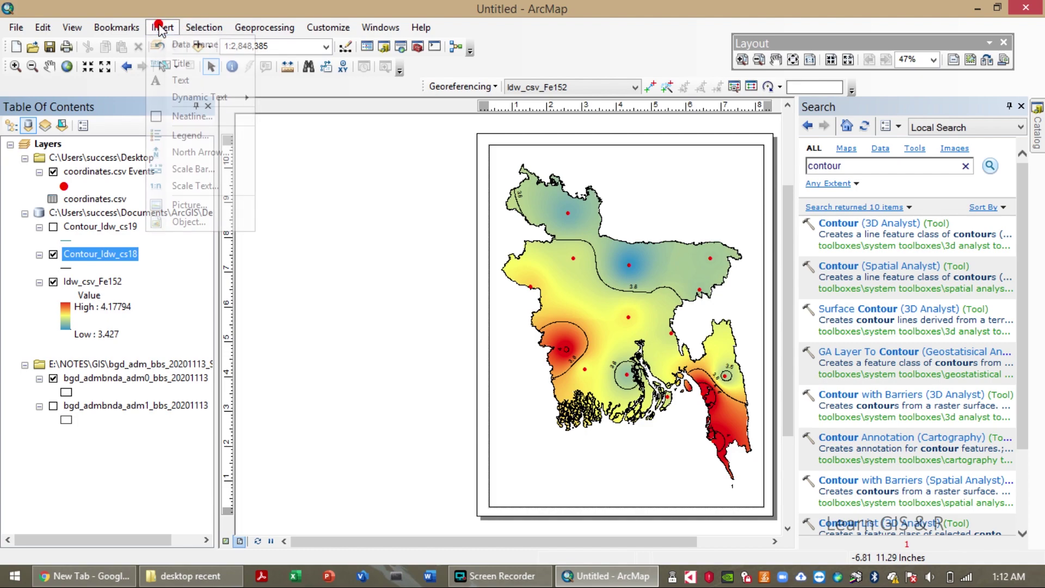
{"action": "left_click", "coordinate": [183, 134]}
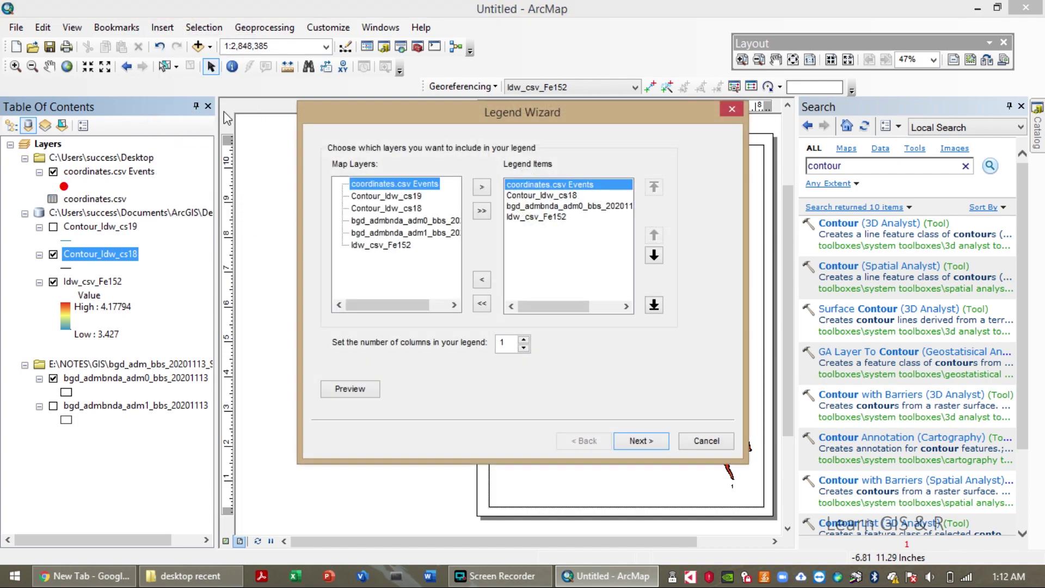
{"action": "left_click", "coordinate": [731, 110]}
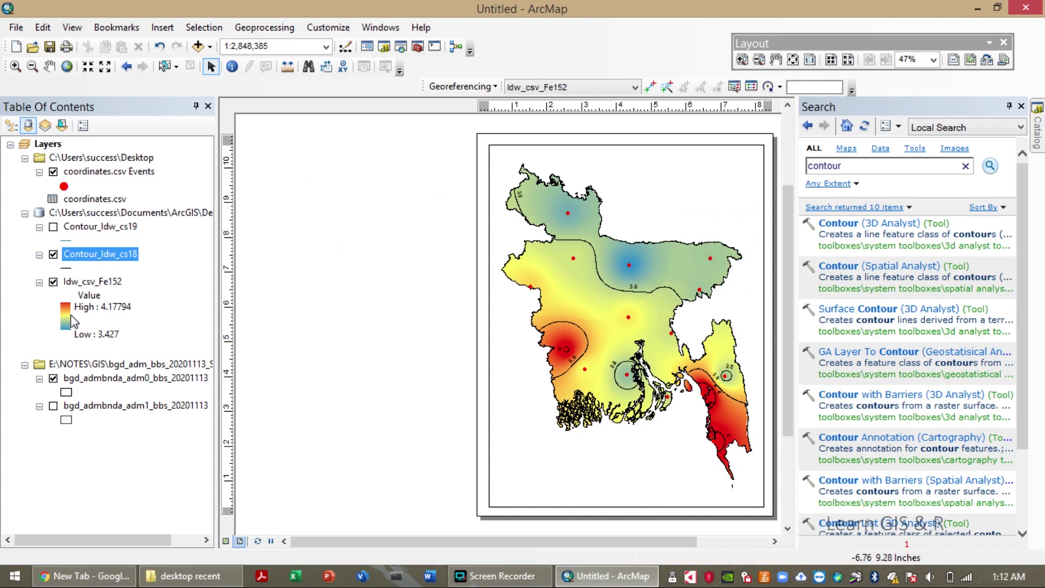
Rename the Idw_csv_Fe152 raster layer to "Mean daily ETo" in its layer properties
{"action": "right_click", "coordinate": [102, 283]}
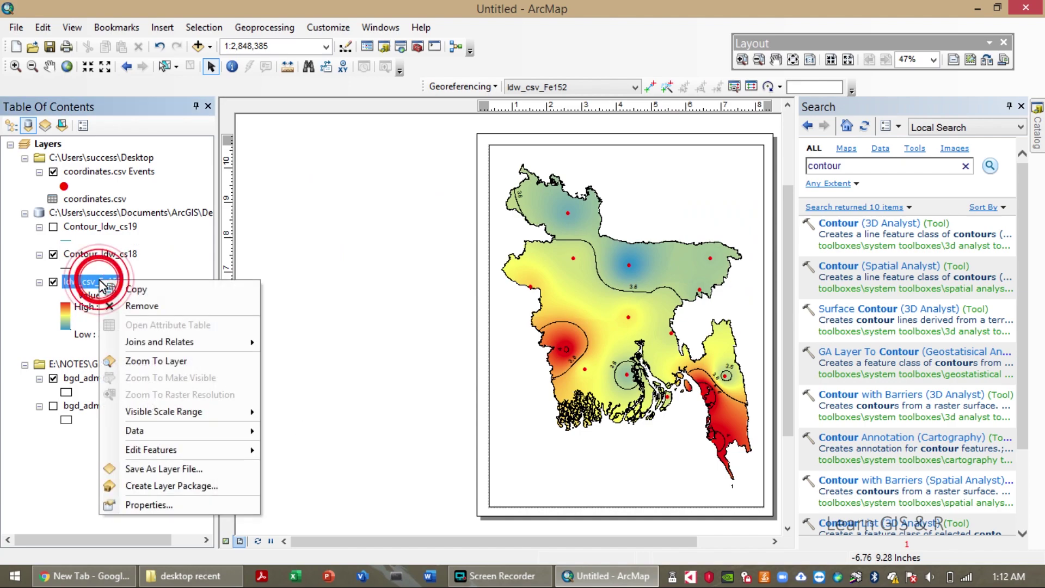
{"action": "left_click", "coordinate": [148, 505]}
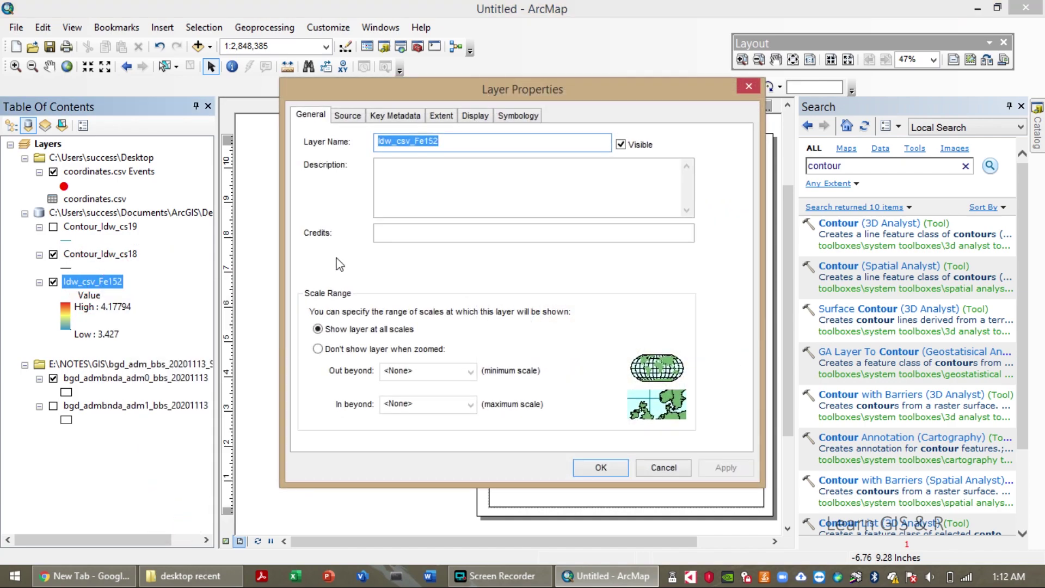
{"action": "key", "text": "BackSpace"}
{"action": "type", "text": "M"}
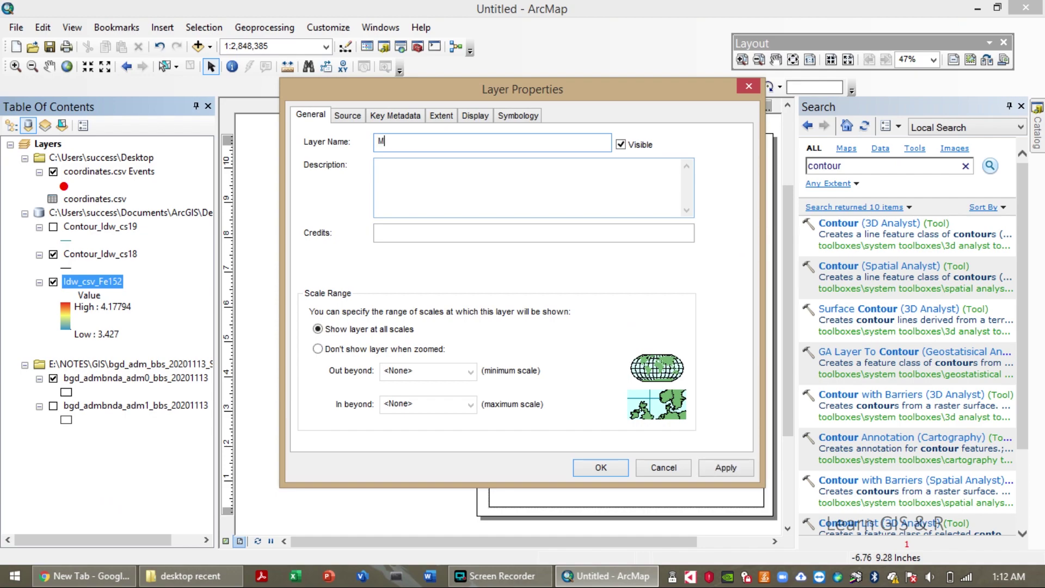
{"action": "type", "text": "ean daily ETo"}
{"action": "left_click", "coordinate": [722, 467]}
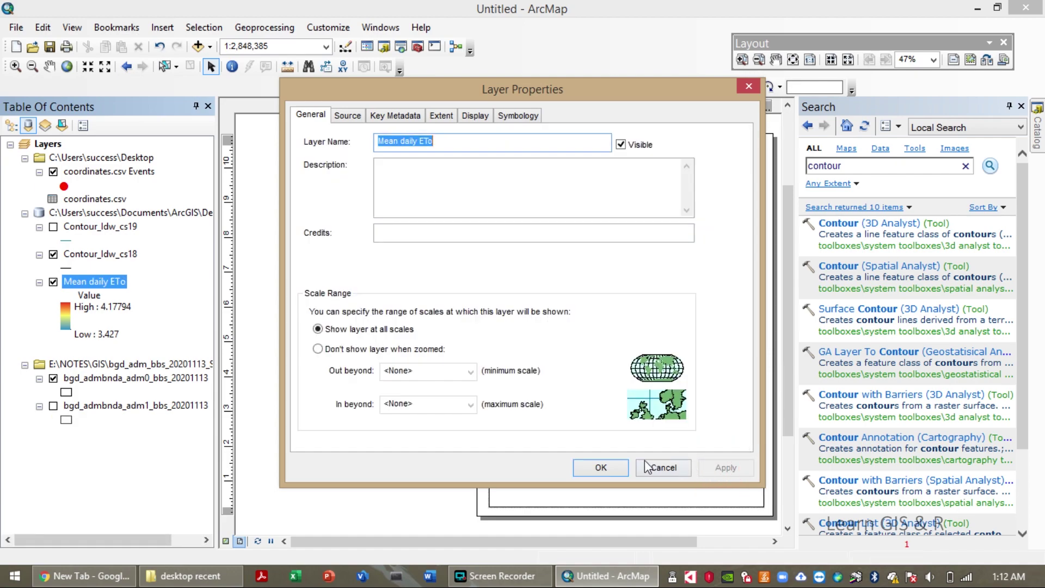
{"action": "left_click", "coordinate": [601, 468]}
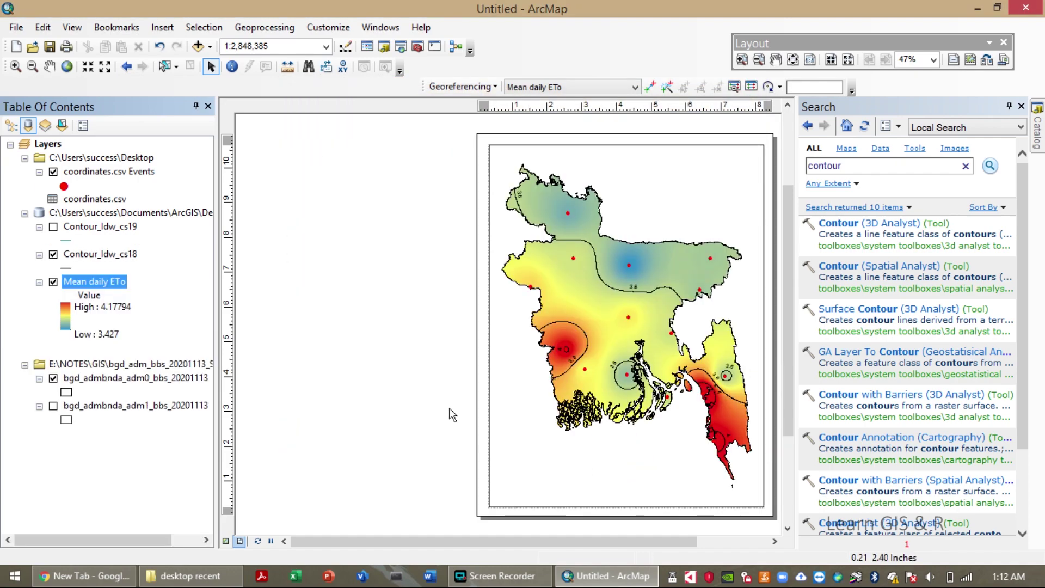
Start a map legend and remove the adm0 boundary, coordinates.csv Events and Contour_Idw_cs18 from its items, keeping only Mean daily ETo
{"action": "left_click", "coordinate": [166, 26]}
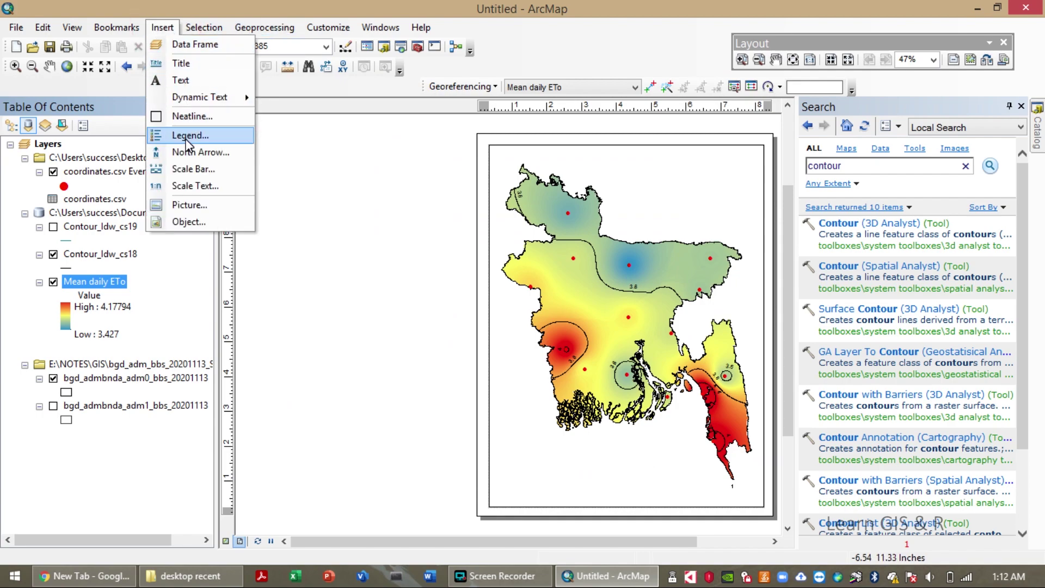
{"action": "left_click", "coordinate": [185, 136]}
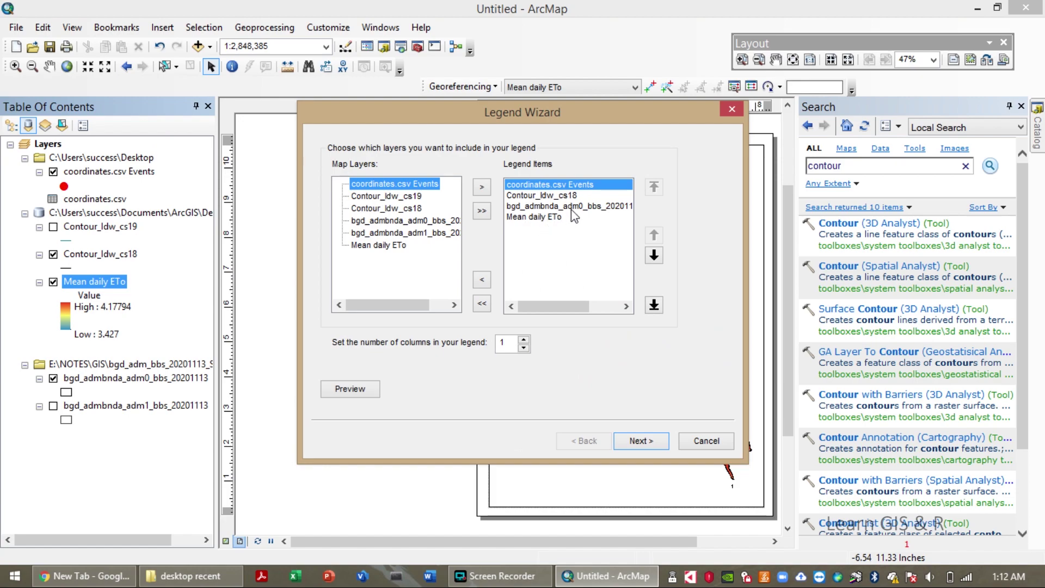
{"action": "left_click", "coordinate": [566, 206]}
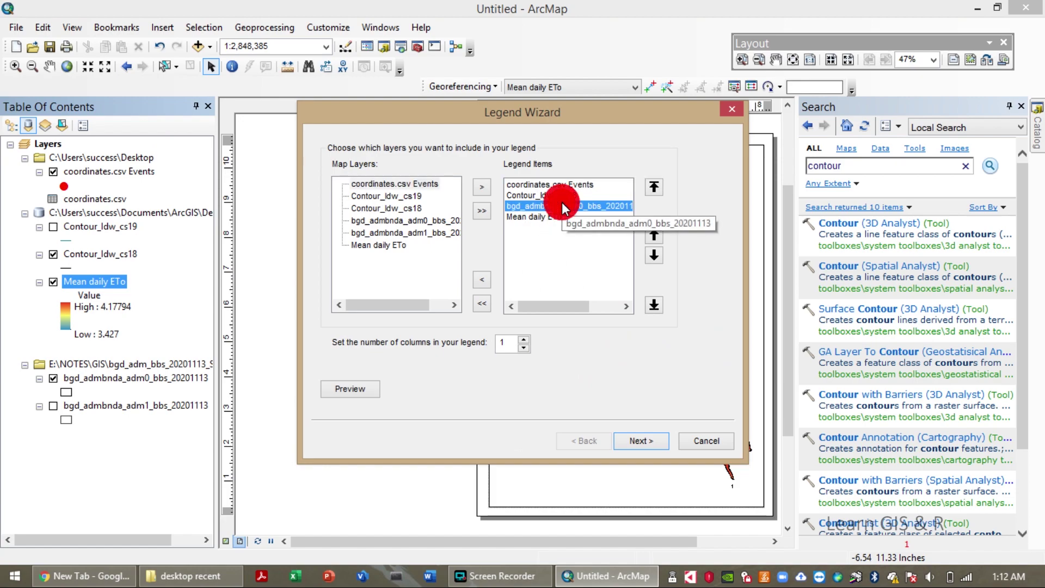
{"action": "left_click", "coordinate": [481, 281]}
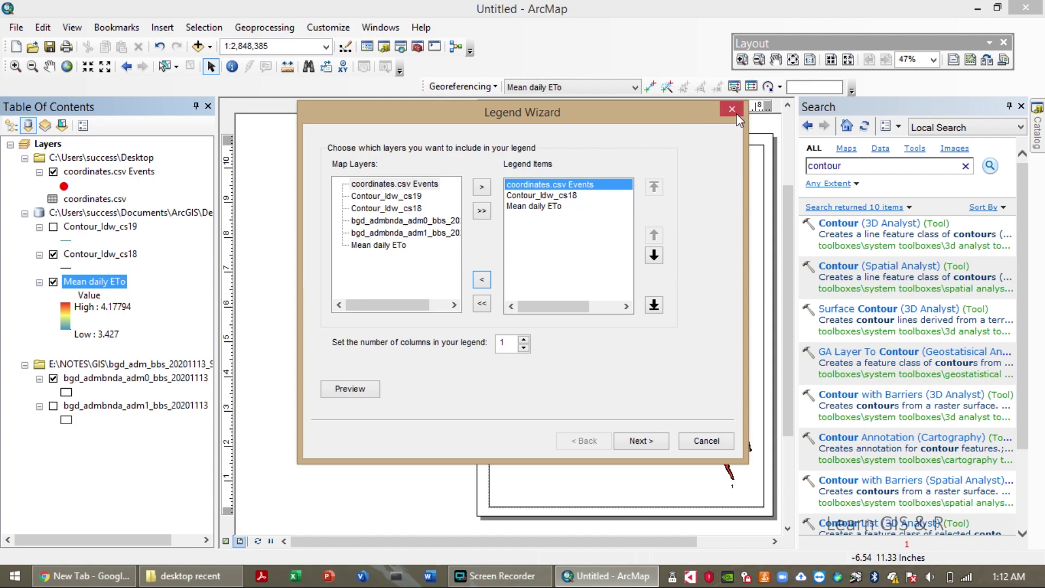
{"action": "left_click", "coordinate": [483, 281]}
{"action": "left_click", "coordinate": [488, 282]}
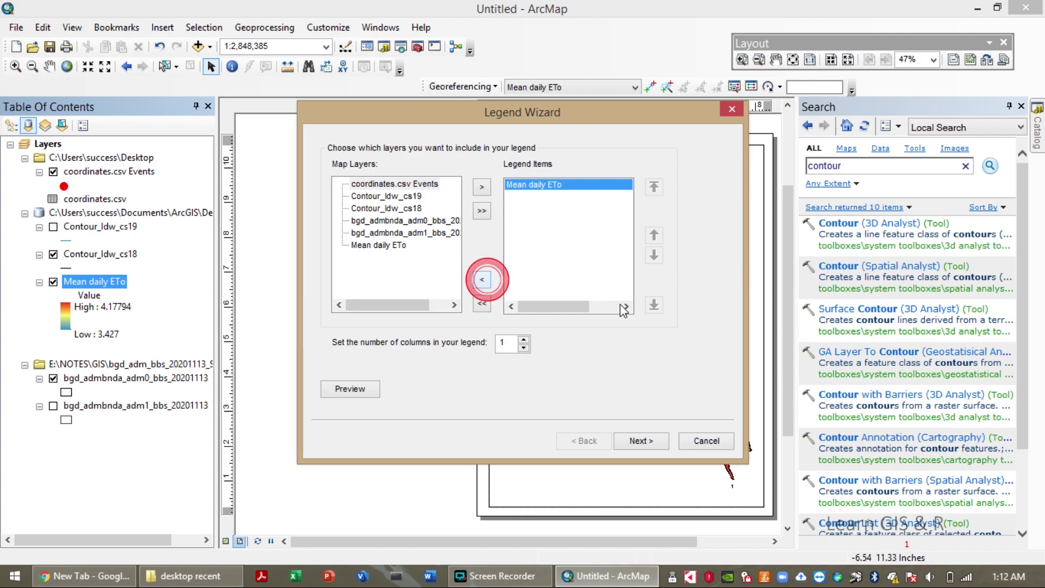
Clear the legend's title, keep the default frame, patch and spacing settings, and finish the Mean daily ETo legend
{"action": "left_click", "coordinate": [635, 441]}
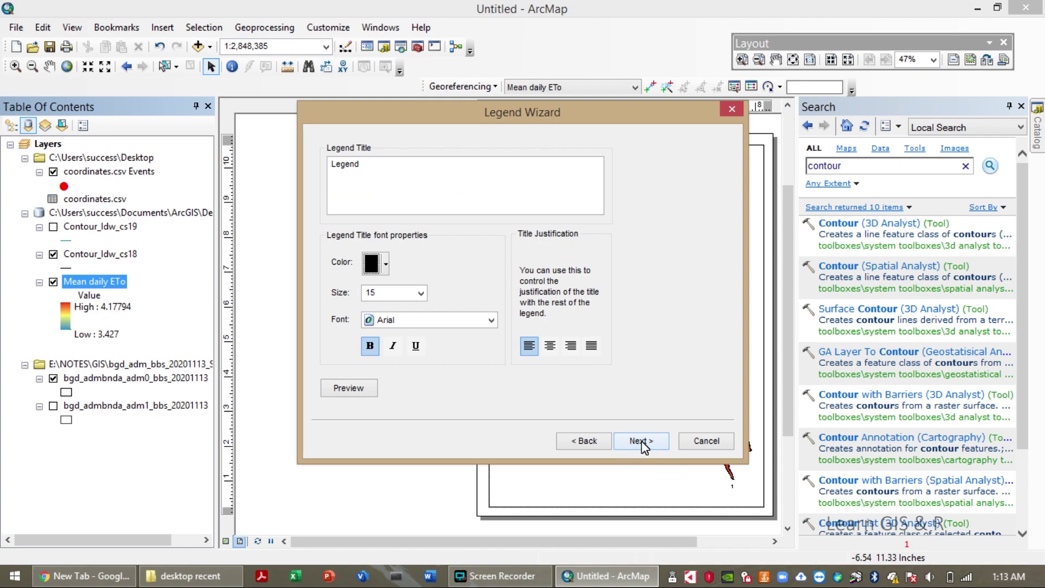
{"action": "double_click", "coordinate": [373, 178]}
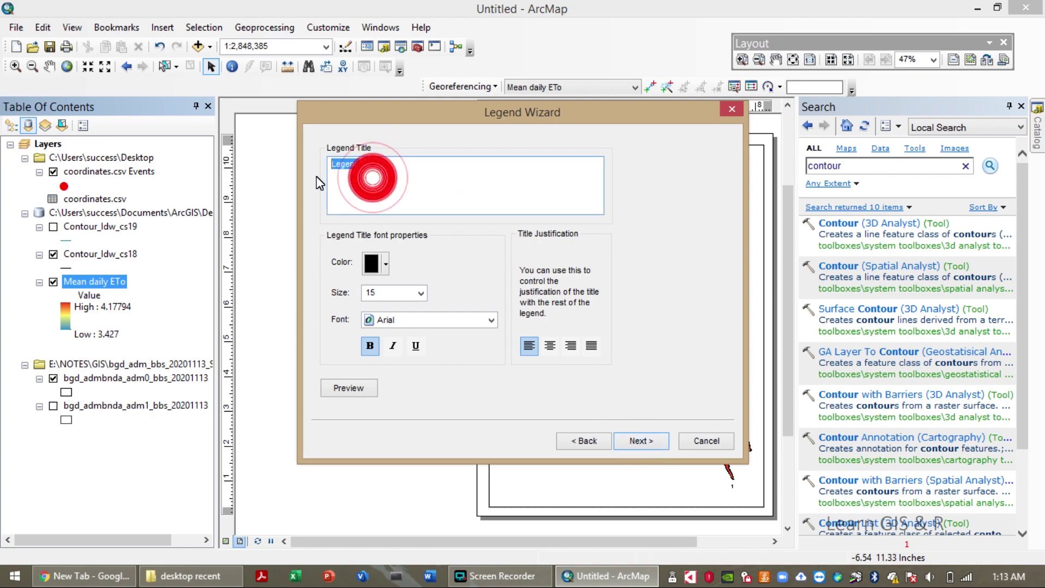
{"action": "key", "text": "BackSpace"}
{"action": "left_click", "coordinate": [636, 445]}
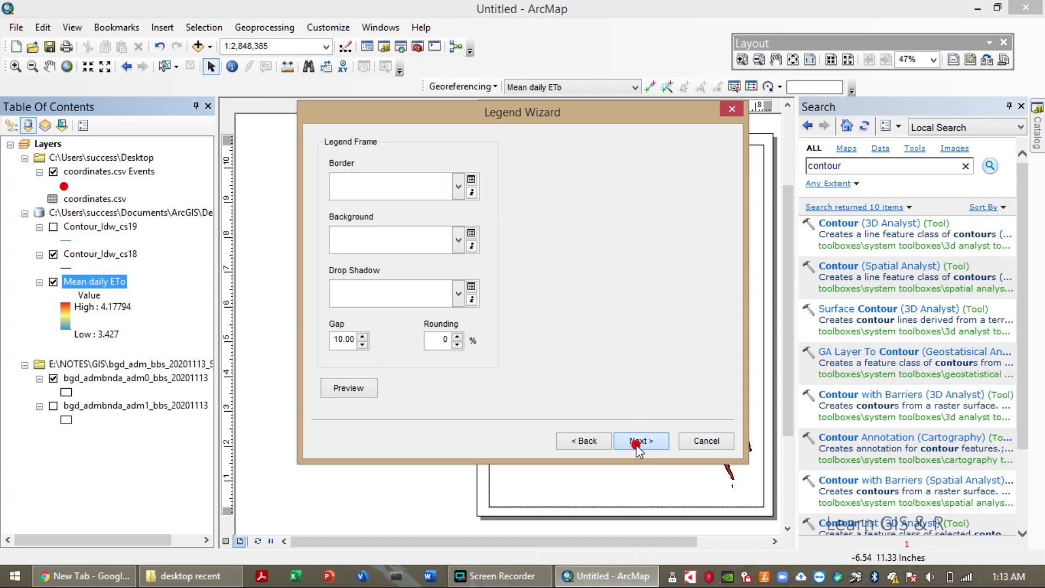
{"action": "left_click", "coordinate": [635, 445]}
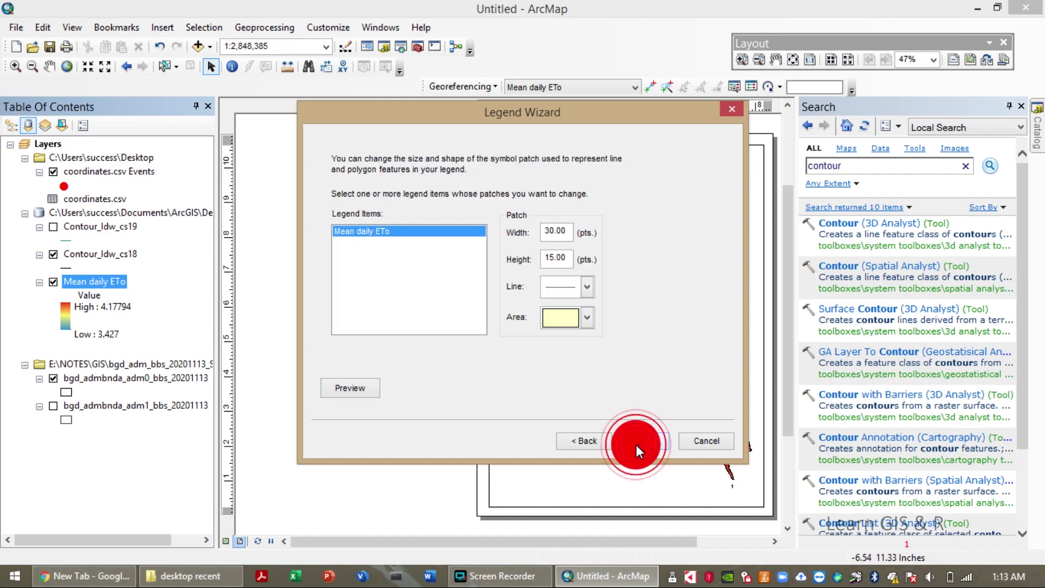
{"action": "left_click", "coordinate": [635, 445]}
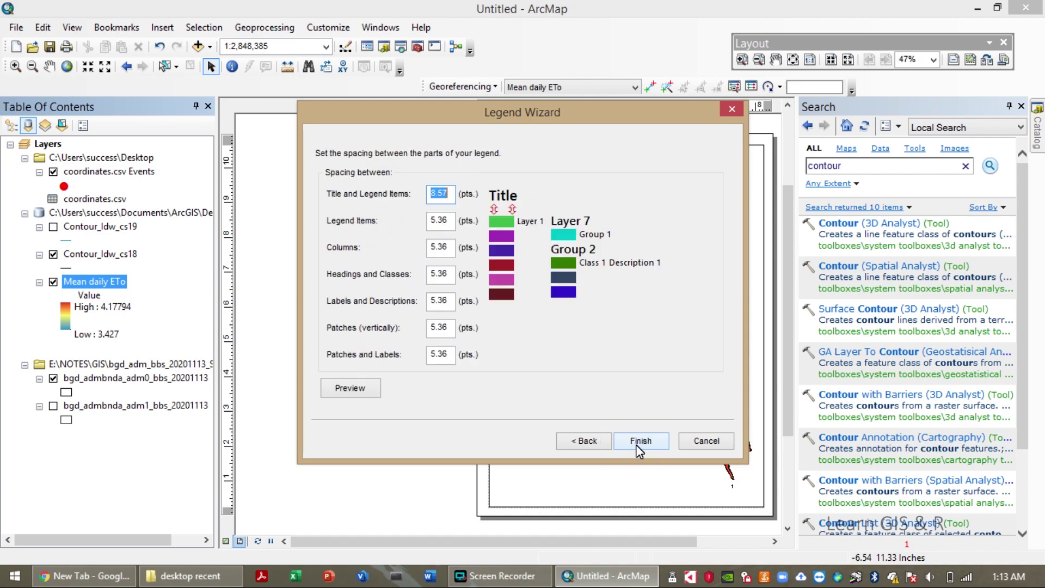
{"action": "left_click", "coordinate": [637, 445]}
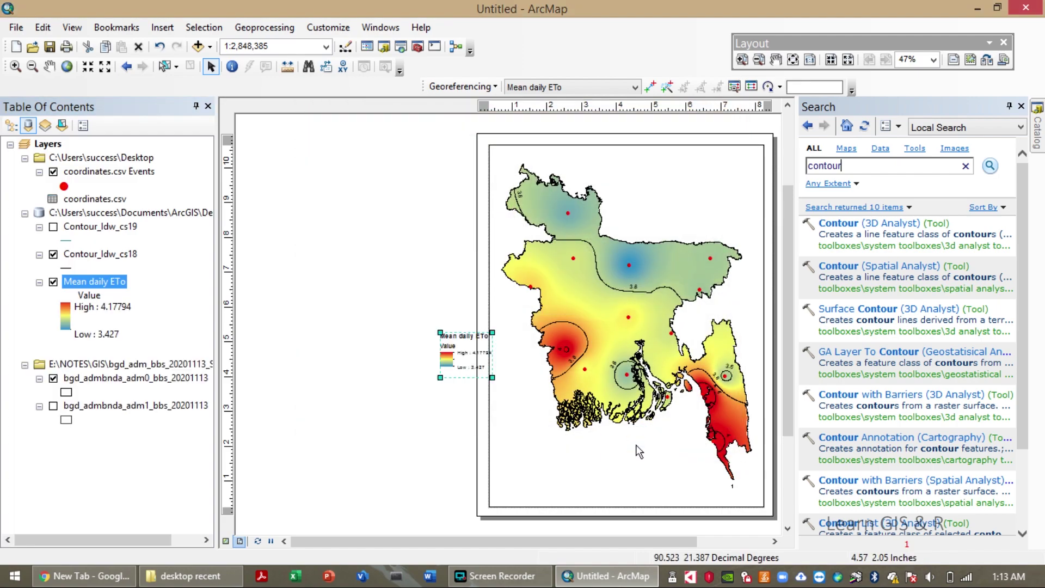
Enlarge the legend and place it in the empty lower-left corner of the map page, below the country outline
{"action": "left_click", "coordinate": [485, 380]}
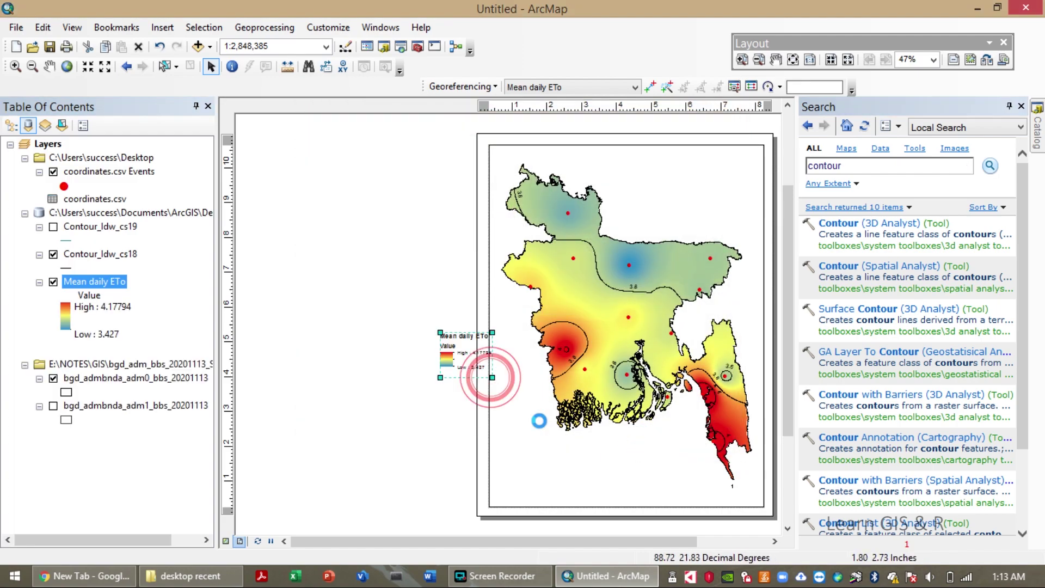
{"action": "left_click_drag", "start_coordinate": [509, 383], "coordinate": [573, 470]}
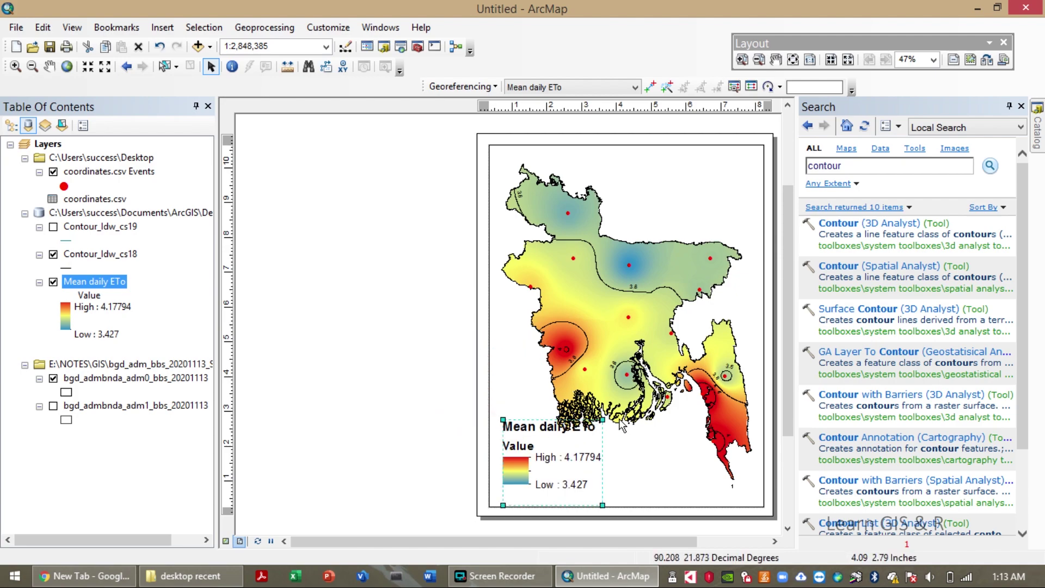
{"action": "left_click_drag", "start_coordinate": [600, 422], "coordinate": [588, 432]}
{"action": "left_click", "coordinate": [539, 468]}
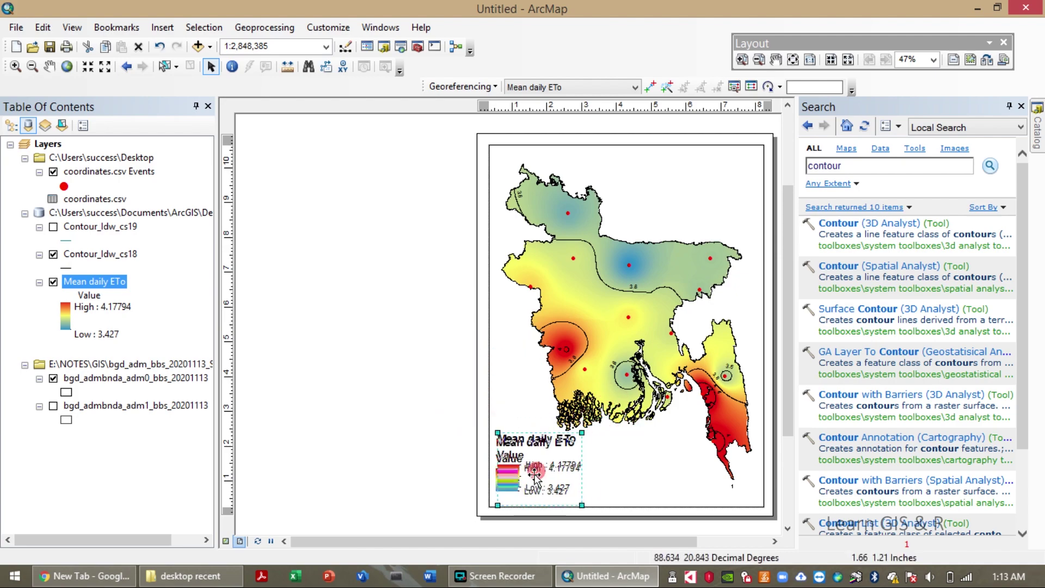
{"action": "left_click_drag", "start_coordinate": [536, 469], "coordinate": [535, 486]}
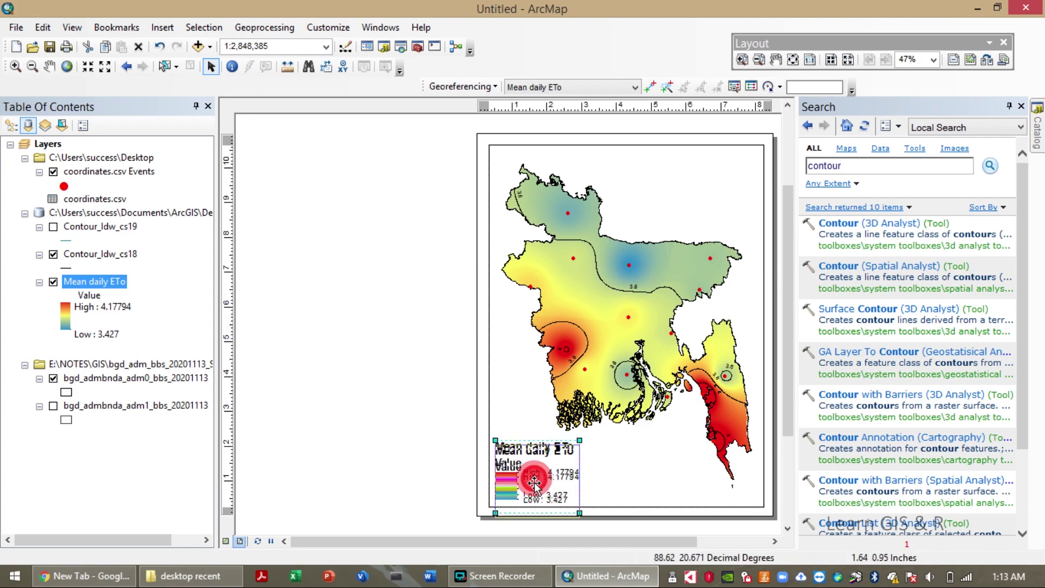
{"action": "left_click", "coordinate": [441, 462]}
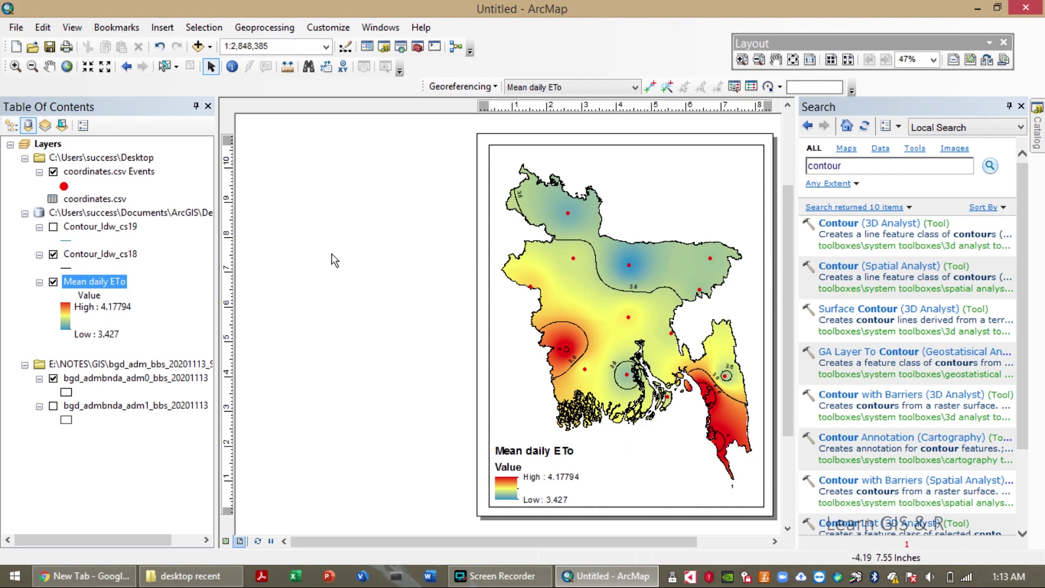
Insert a text element on the layout reading "Mean ETo (mm/day) in Bangladesh" with "1980-2019" on a second line
{"action": "left_click", "coordinate": [166, 33]}
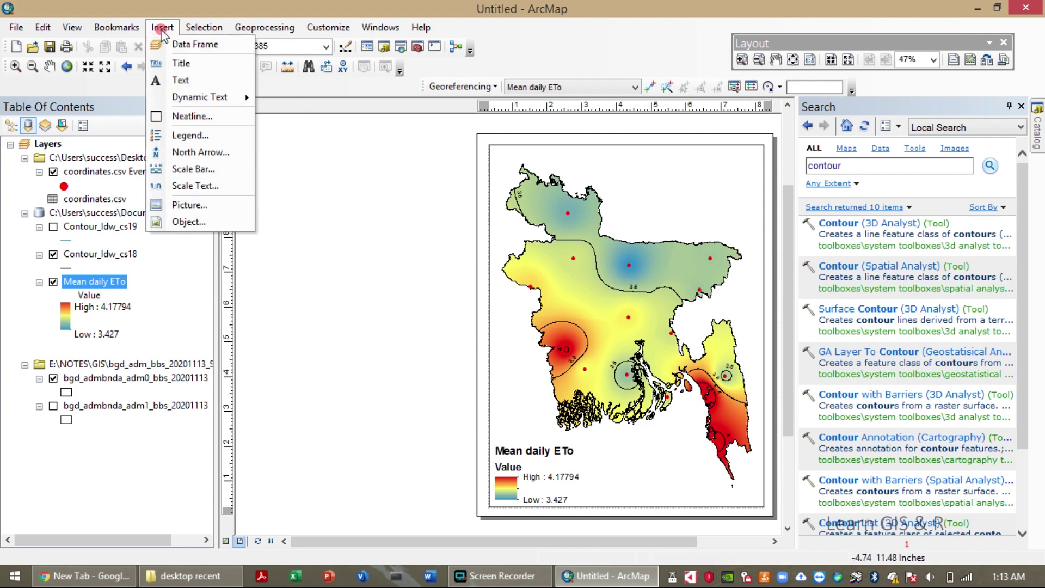
{"action": "left_click", "coordinate": [179, 82]}
{"action": "left_click", "coordinate": [355, 305]}
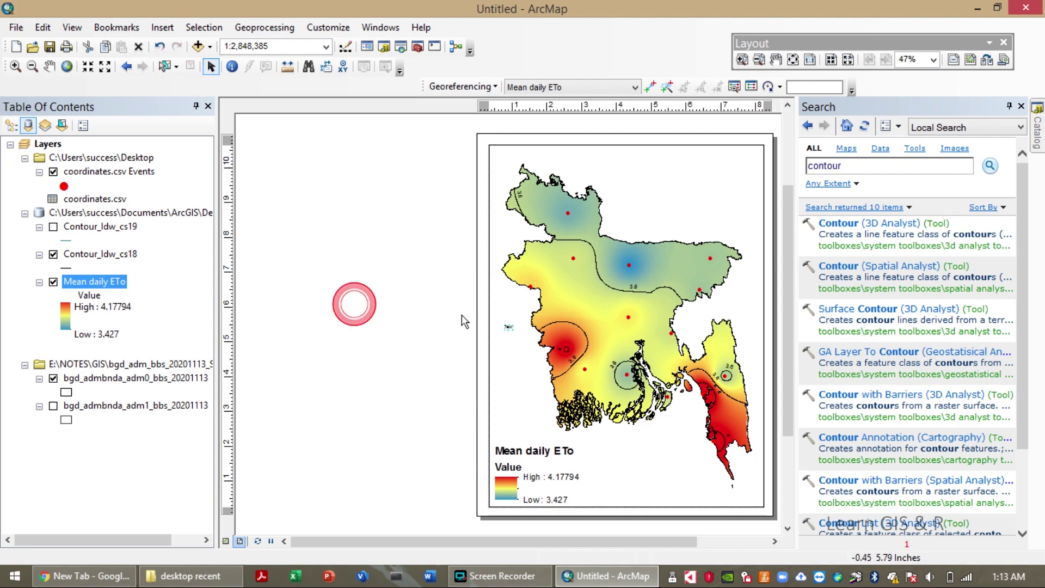
{"action": "double_click", "coordinate": [509, 328]}
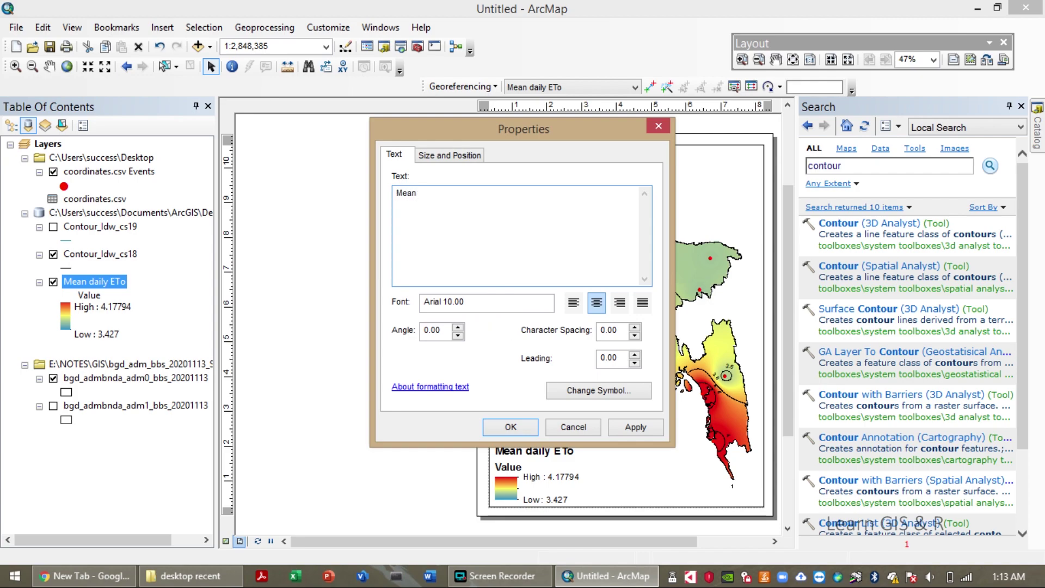
{"action": "type", "text": "Mean ETo (mm/day"}
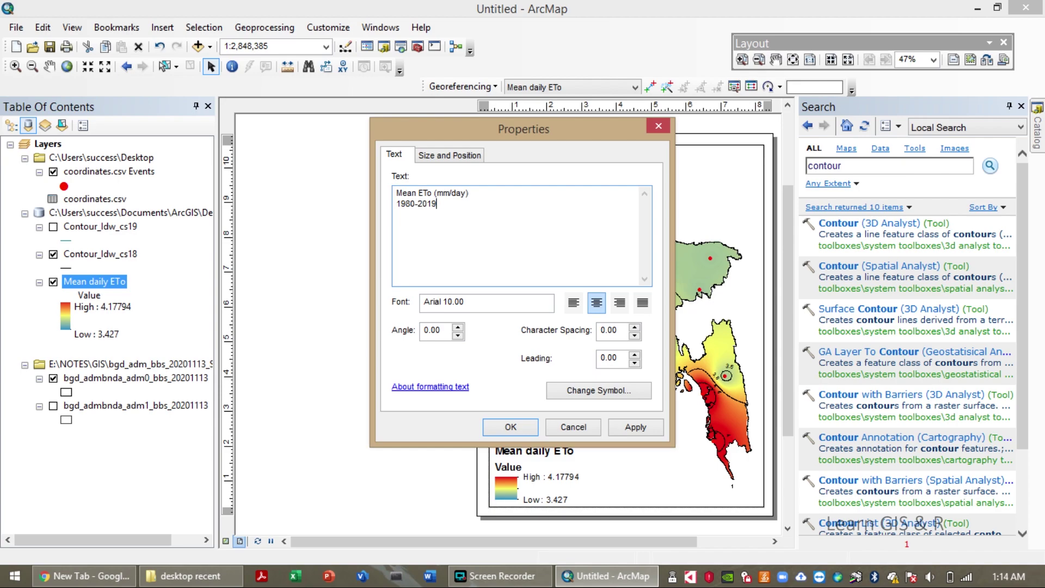
{"action": "left_click", "coordinate": [488, 197]}
{"action": "type", "text": "in Bangladesh"}
Format the map heading text as bold Arial at size 20 and apply its properties
{"action": "left_click", "coordinate": [605, 400]}
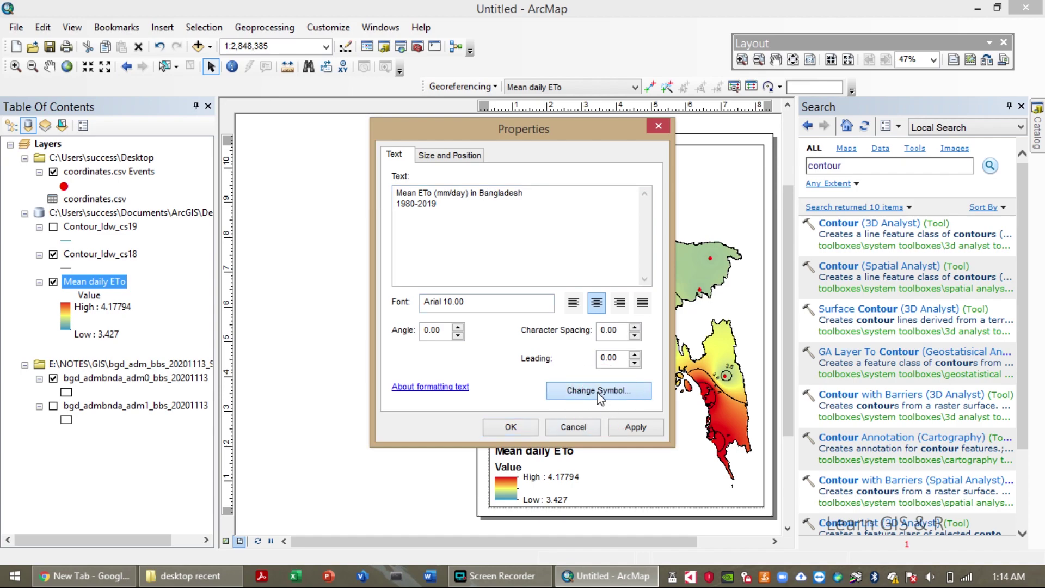
{"action": "left_click", "coordinate": [568, 403]}
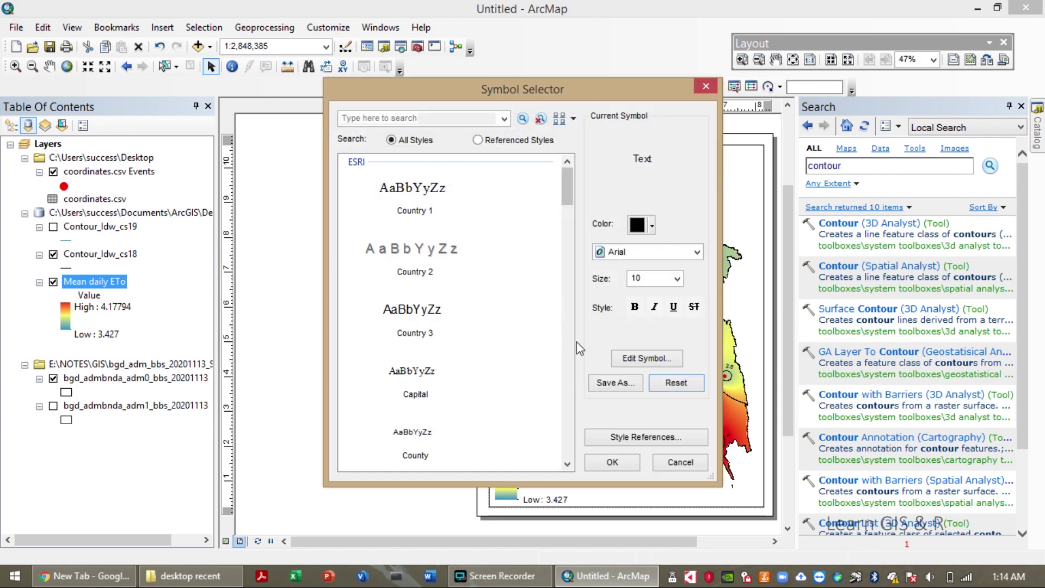
{"action": "left_click", "coordinate": [697, 252]}
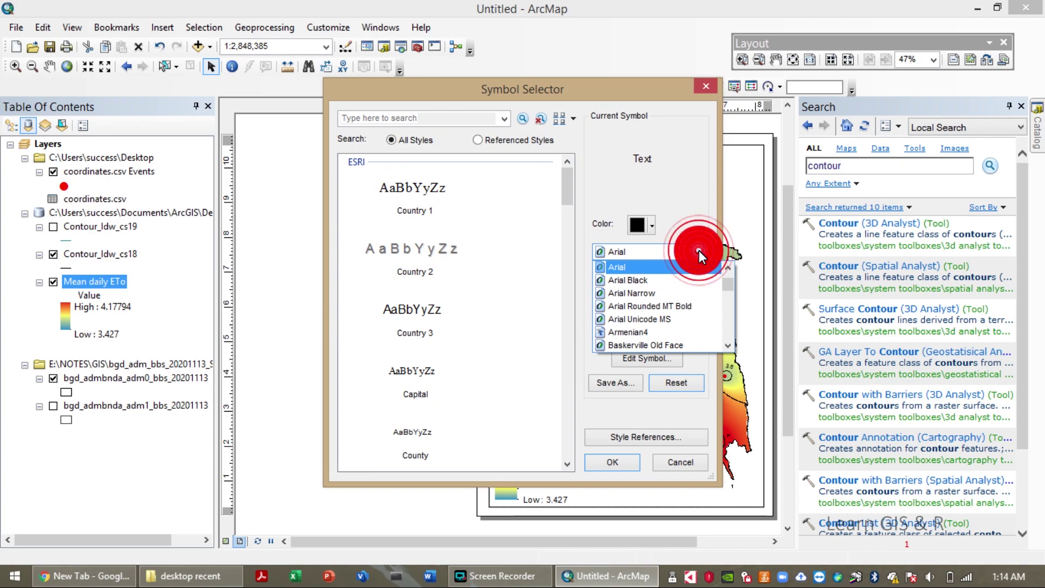
{"action": "left_click", "coordinate": [698, 252]}
{"action": "left_click", "coordinate": [677, 278]}
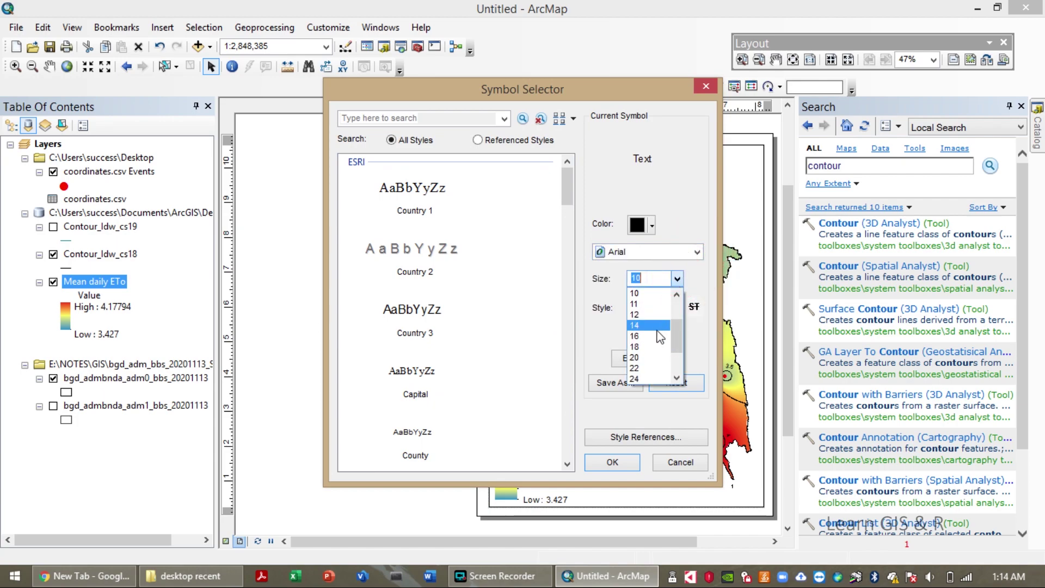
{"action": "left_click", "coordinate": [649, 361]}
{"action": "left_click", "coordinate": [635, 306]}
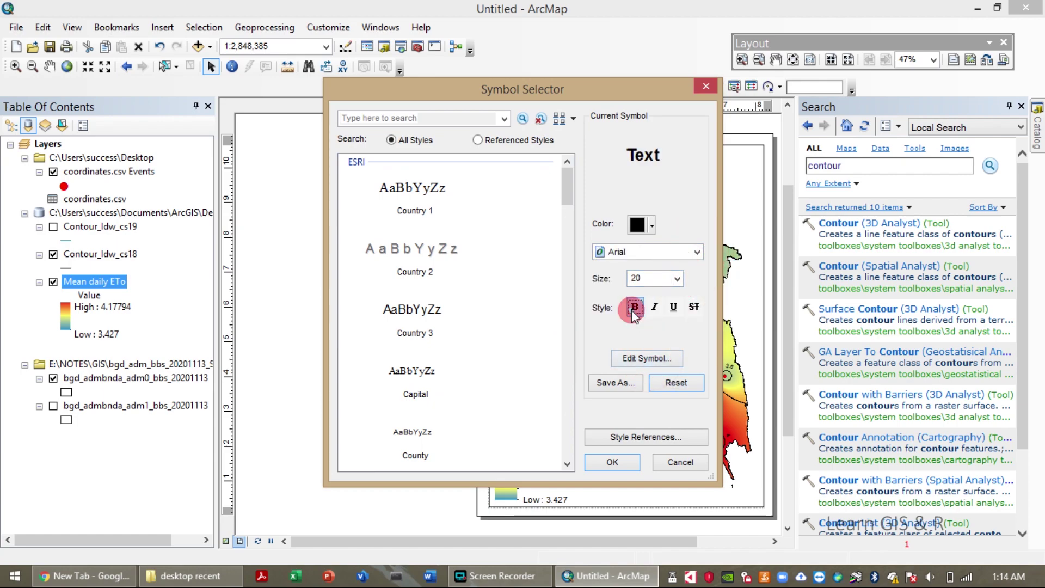
{"action": "left_click", "coordinate": [613, 462]}
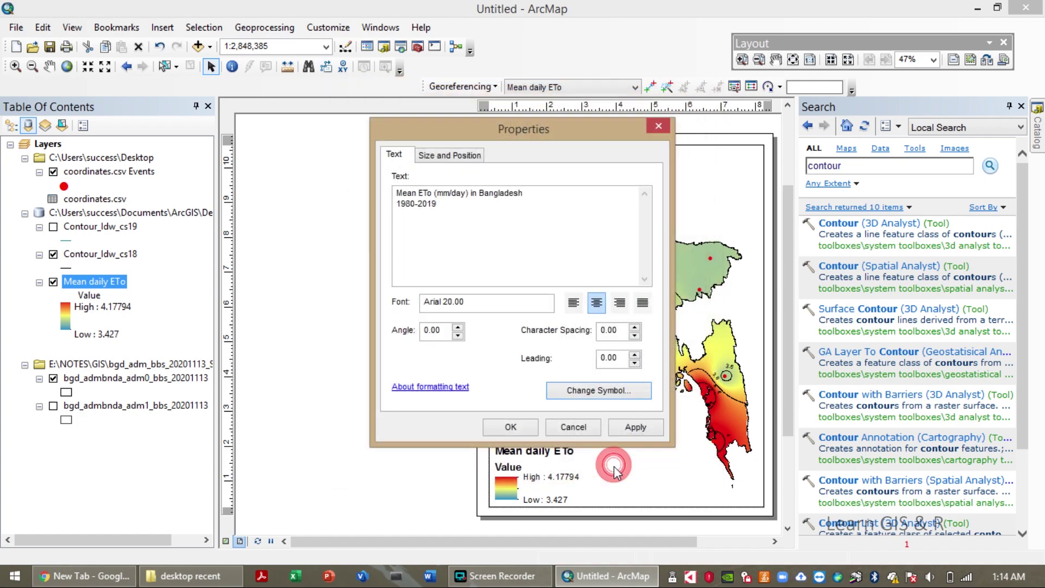
{"action": "left_click", "coordinate": [635, 427]}
{"action": "left_click", "coordinate": [530, 427]}
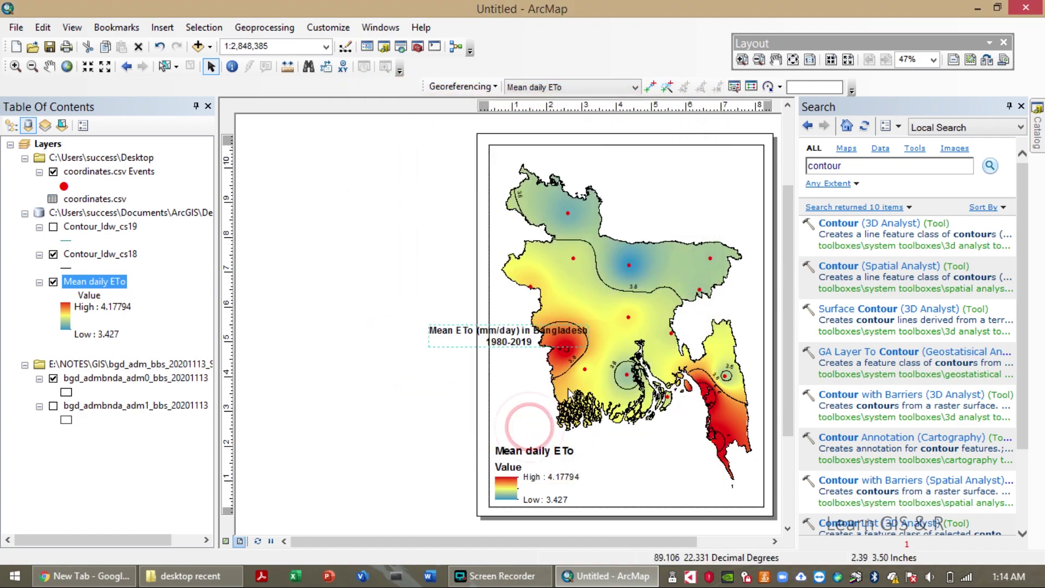
Move the heading text to the upper-right corner of the map page, above the country outline
{"action": "left_click_drag", "start_coordinate": [499, 328], "coordinate": [671, 158]}
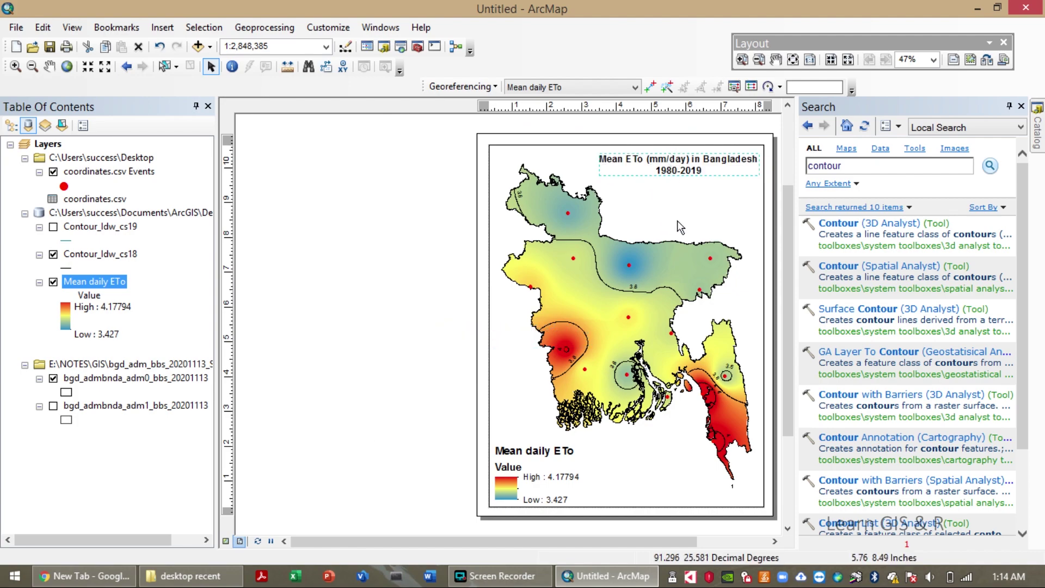
{"action": "left_click", "coordinate": [677, 220]}
{"action": "left_click", "coordinate": [415, 237]}
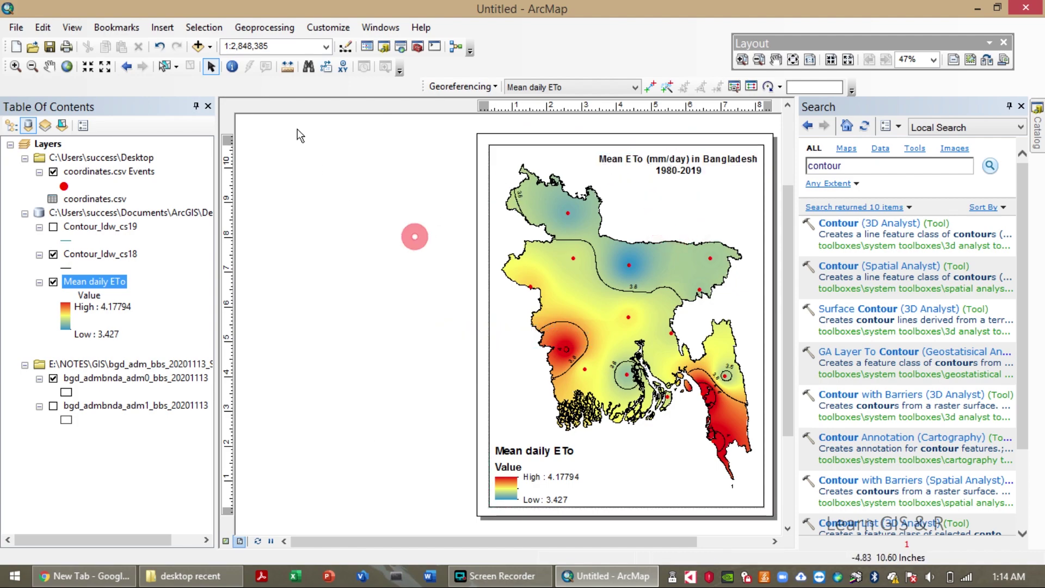
Insert an ESRI North 7 north arrow and place it just below the heading on the map page
{"action": "left_click", "coordinate": [163, 29]}
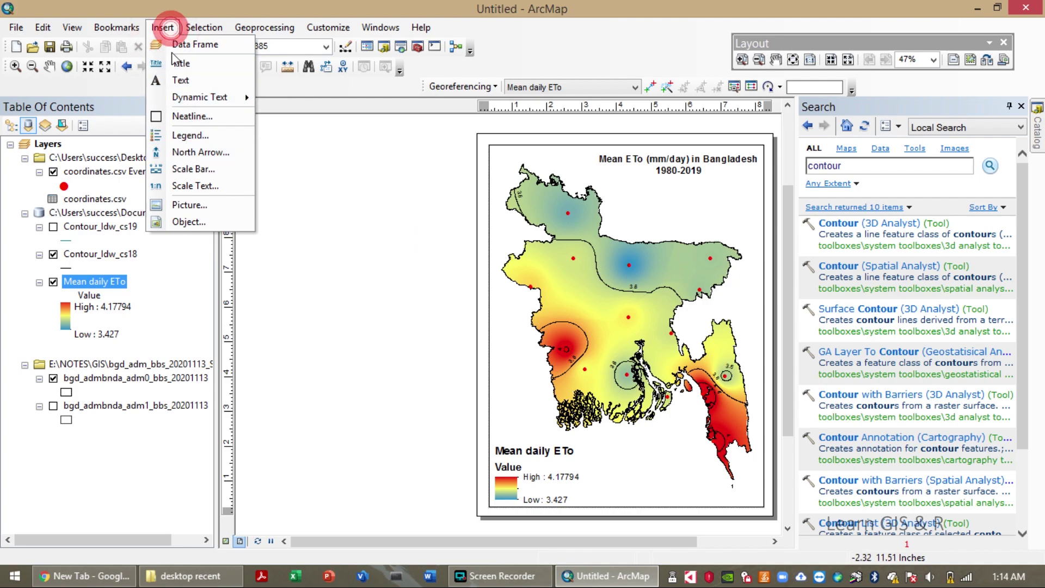
{"action": "left_click", "coordinate": [200, 152]}
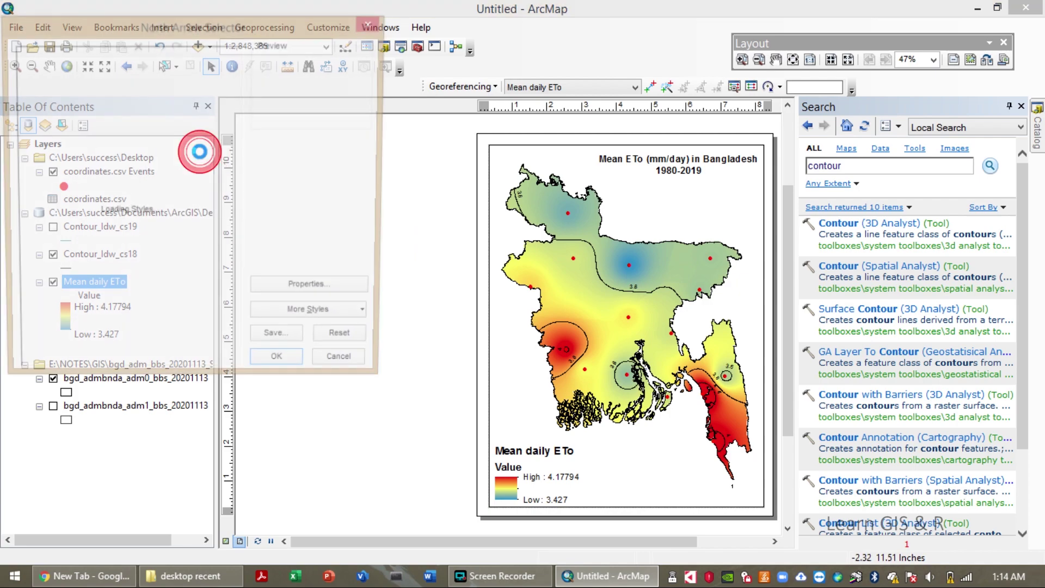
{"action": "left_click", "coordinate": [72, 254]}
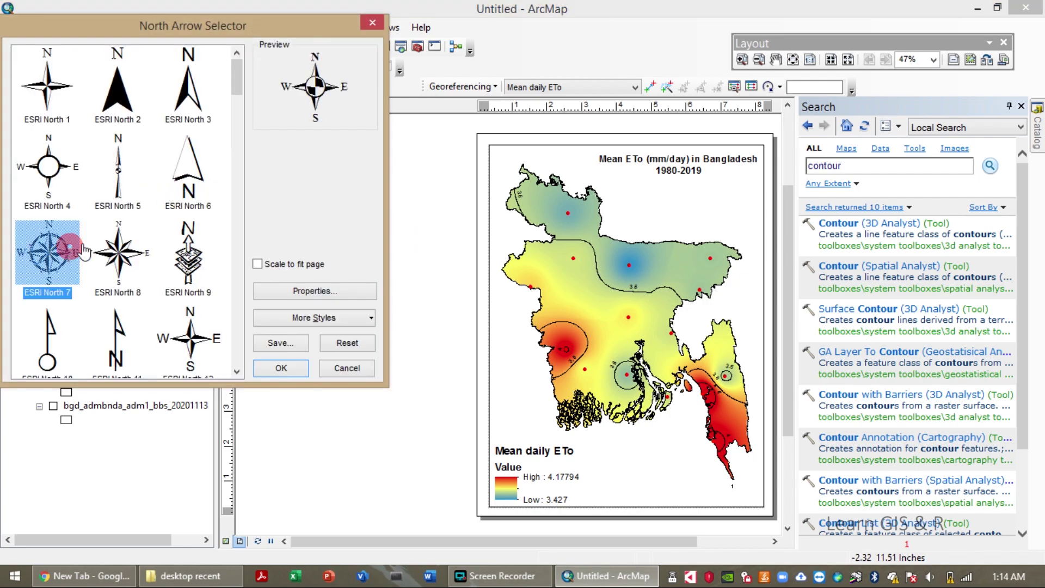
{"action": "left_click", "coordinate": [293, 371]}
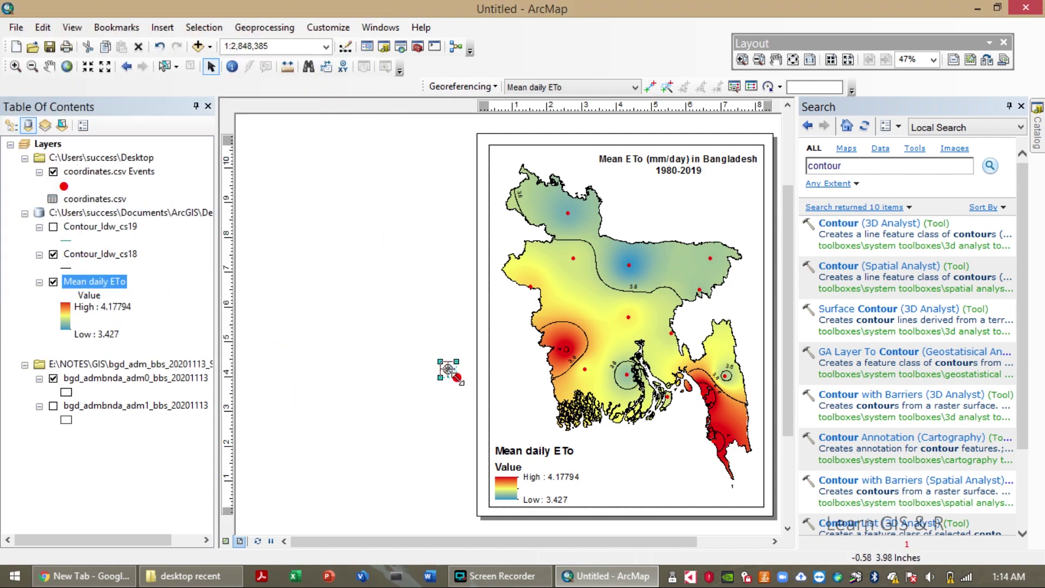
{"action": "left_click_drag", "start_coordinate": [457, 377], "coordinate": [678, 193]}
{"action": "left_click", "coordinate": [409, 239]}
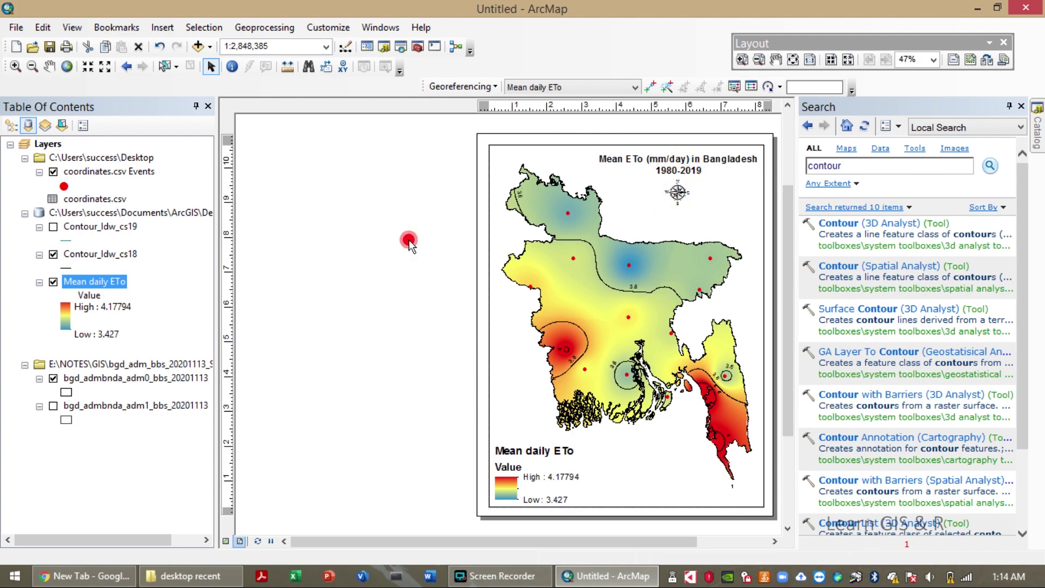
Insert a Scale Line 1 scale bar in miles and place it just below the north arrow
{"action": "left_click", "coordinate": [162, 27]}
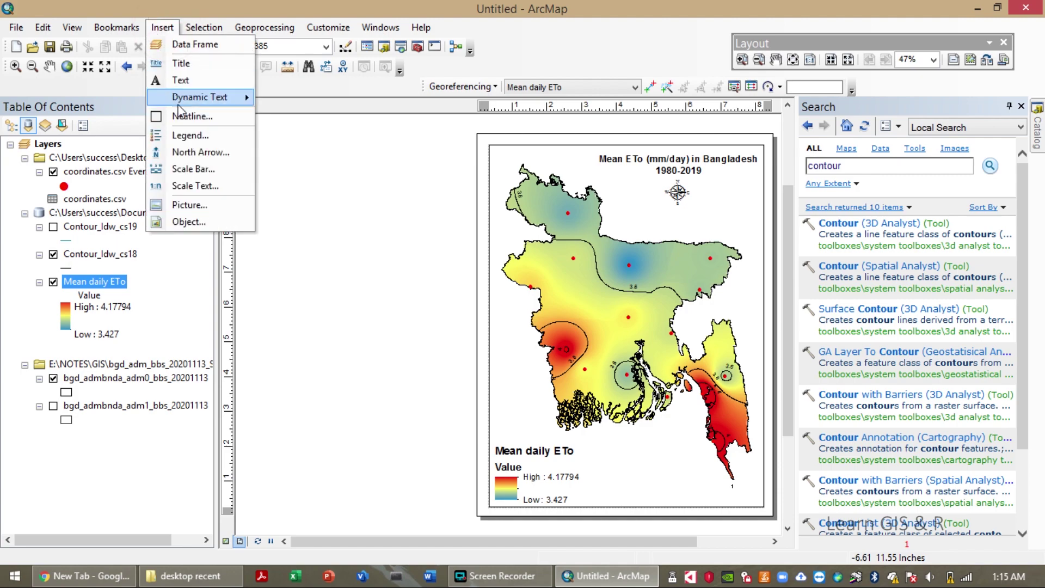
{"action": "left_click", "coordinate": [187, 171]}
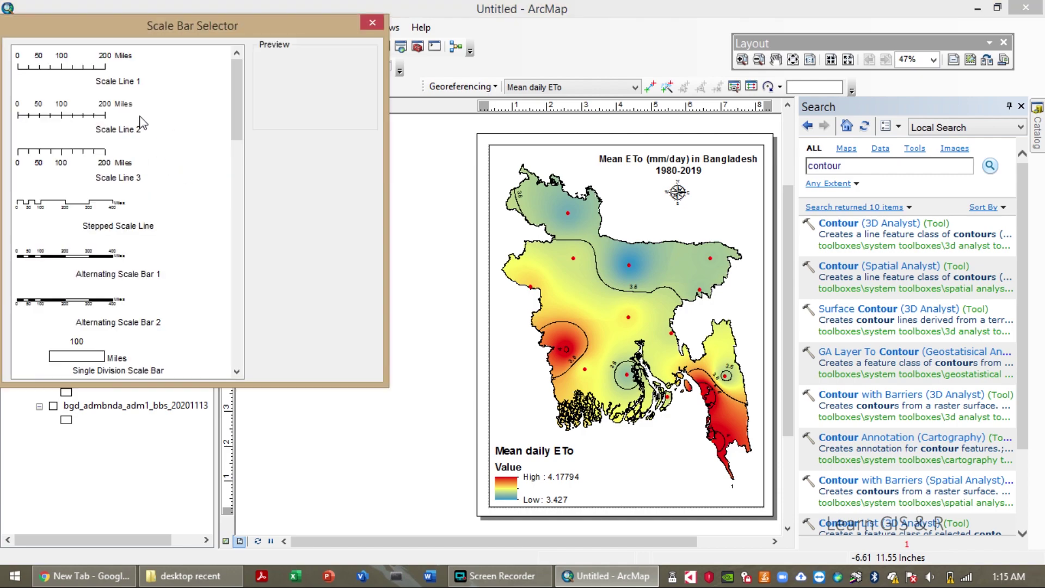
{"action": "left_click", "coordinate": [101, 76]}
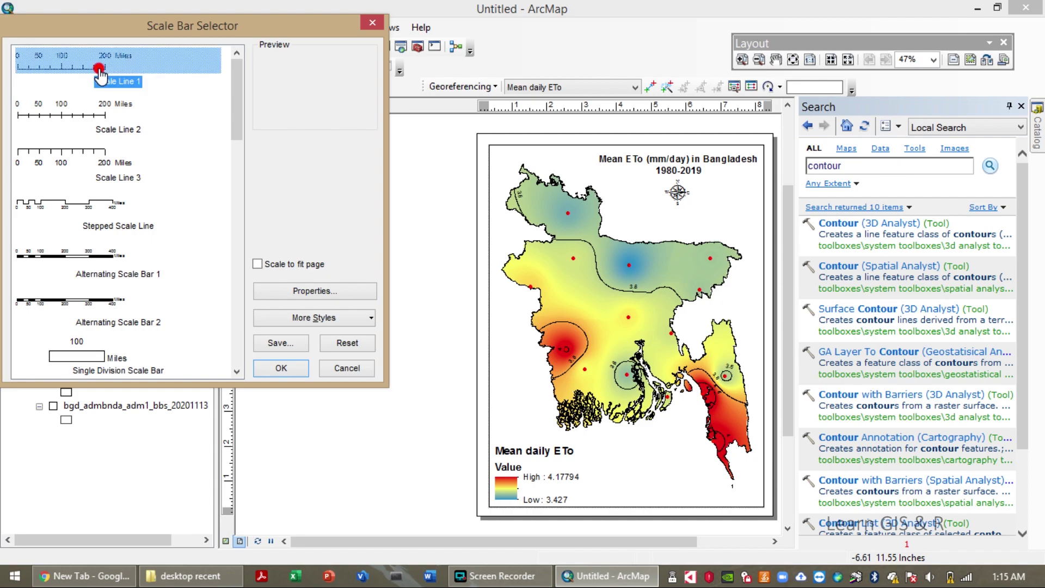
{"action": "left_click", "coordinate": [279, 372]}
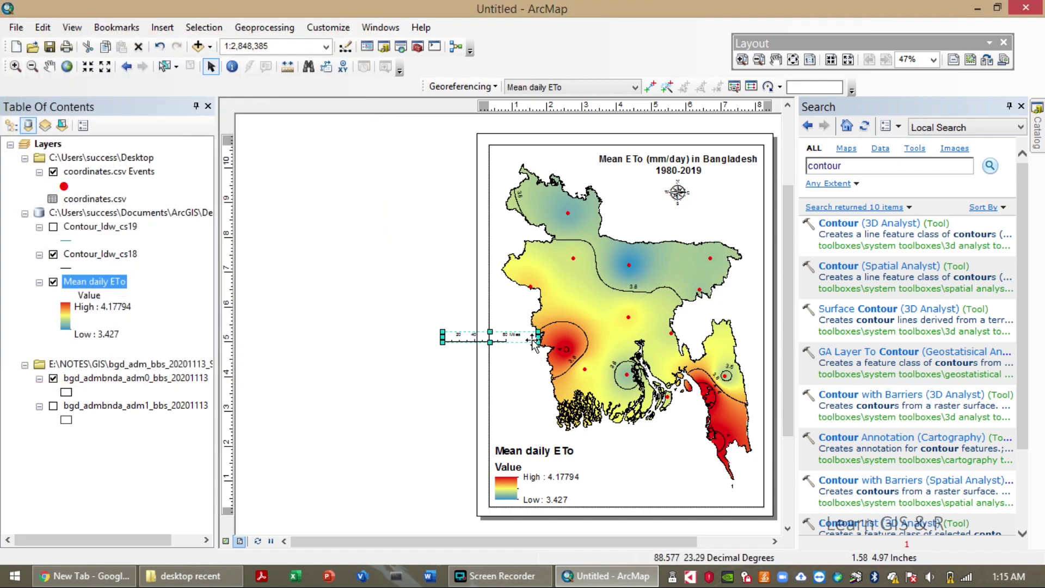
{"action": "left_click_drag", "start_coordinate": [527, 341], "coordinate": [724, 220]}
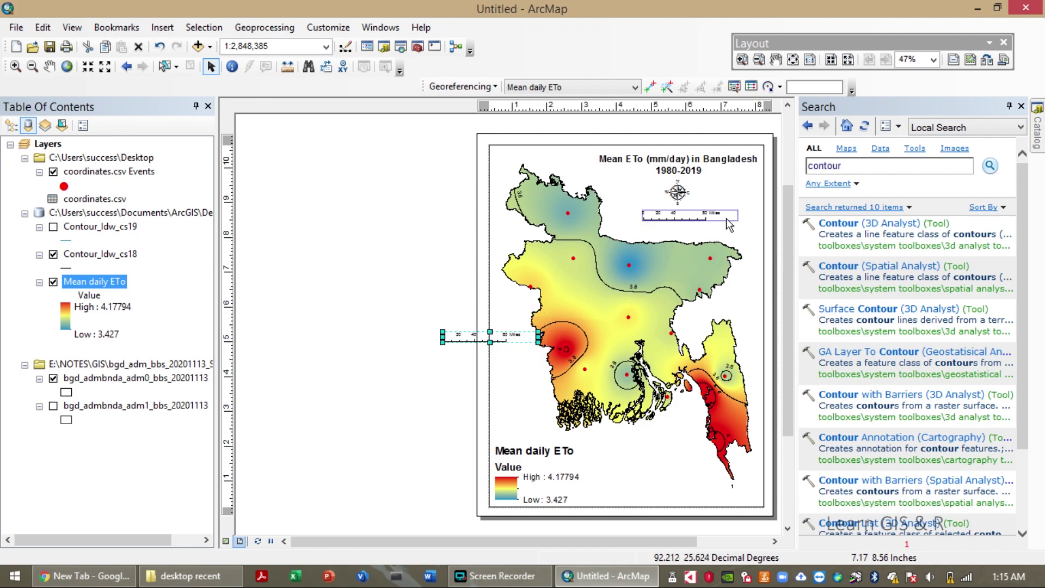
{"action": "left_click", "coordinate": [453, 259]}
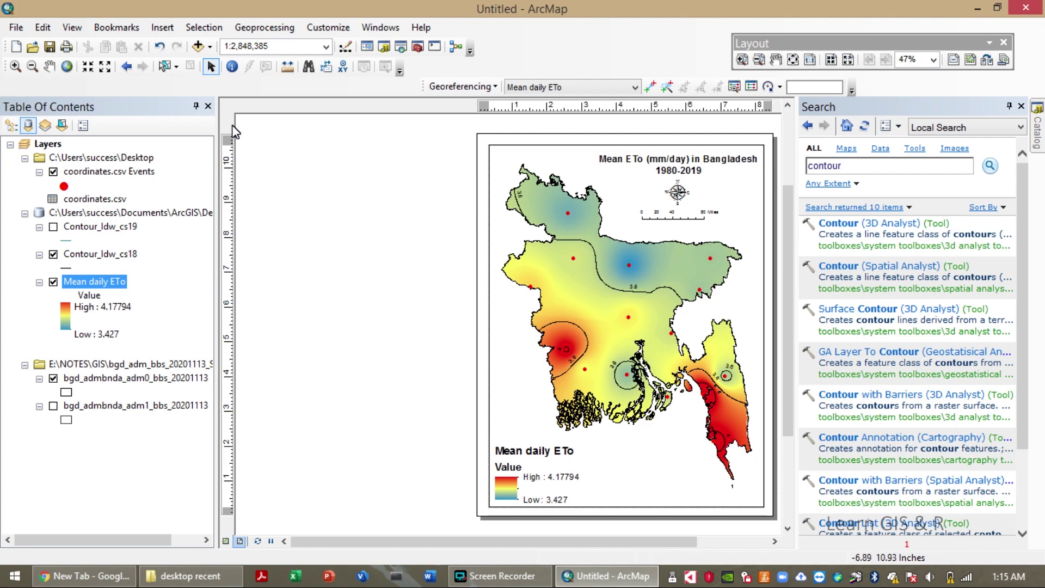
Change the legend's Mean daily ETo item to the Horizontal Single Symbol Layer Name and Description style
{"action": "left_click", "coordinate": [552, 482]}
{"action": "right_click", "coordinate": [555, 483]}
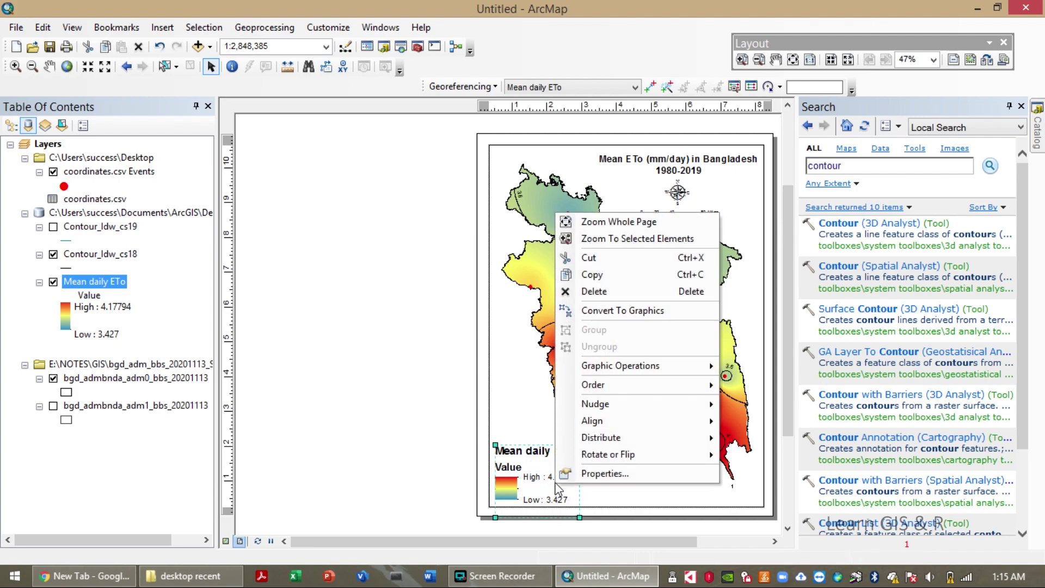
{"action": "left_click", "coordinate": [608, 472]}
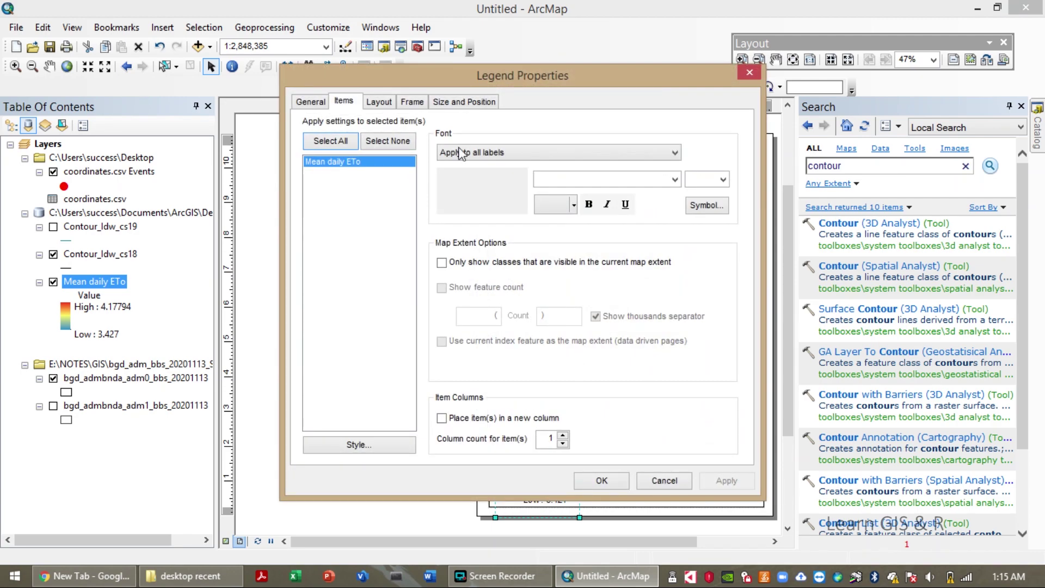
{"action": "left_click", "coordinate": [358, 446]}
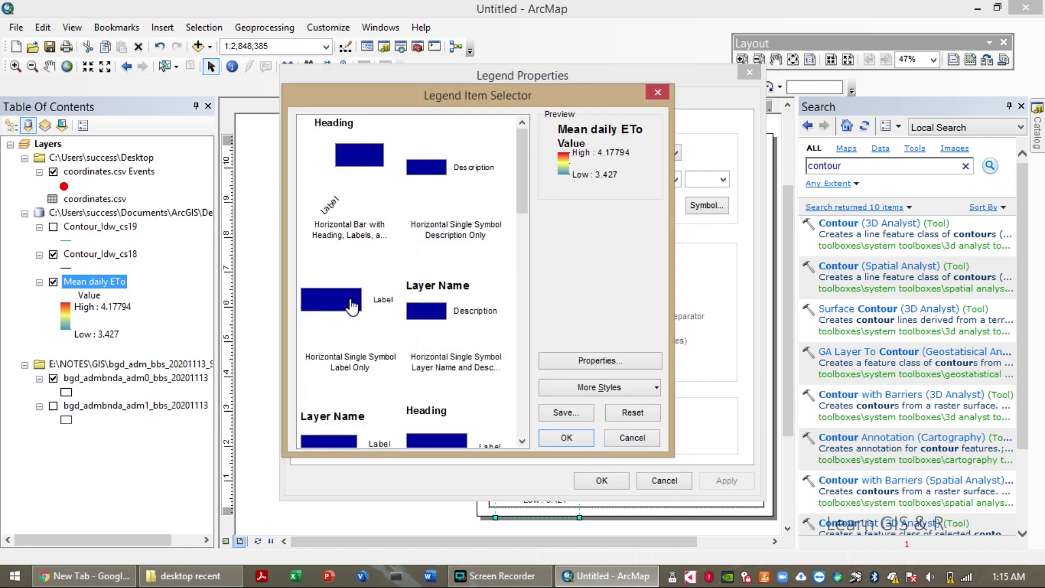
{"action": "left_click", "coordinate": [459, 168]}
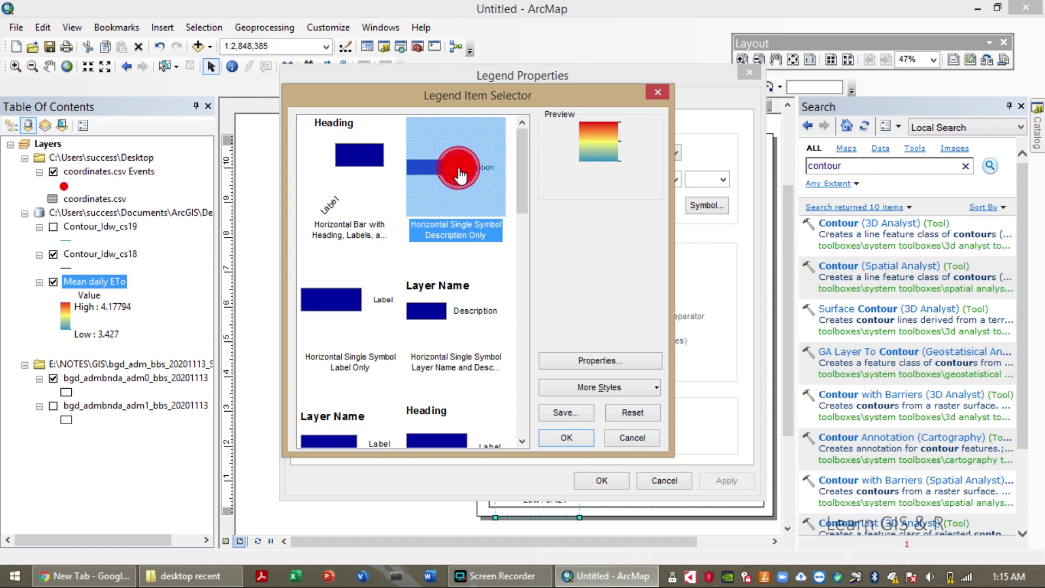
{"action": "left_click", "coordinate": [418, 303]}
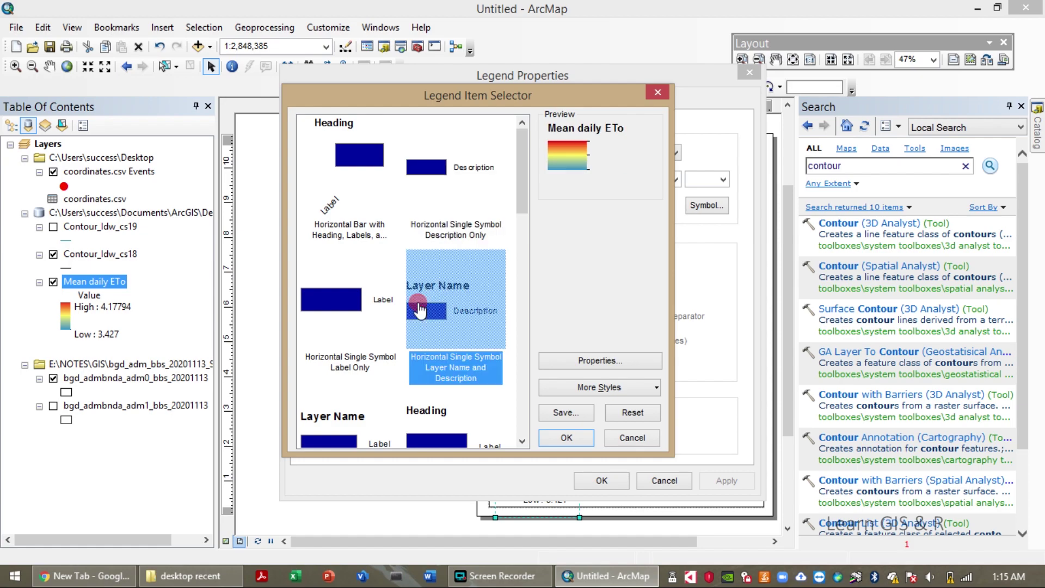
{"action": "left_click", "coordinate": [582, 442]}
{"action": "left_click", "coordinate": [717, 482]}
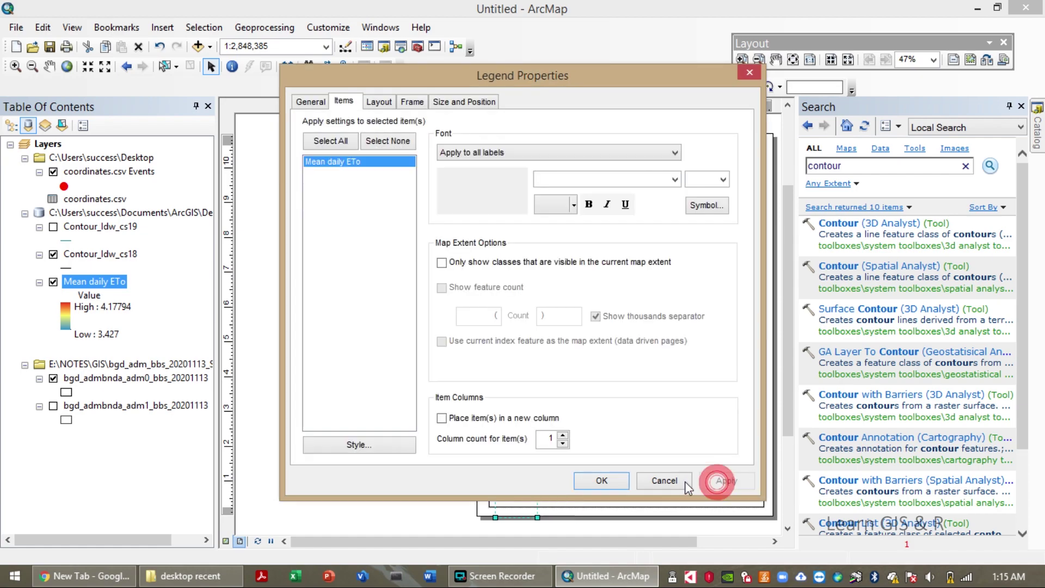
{"action": "left_click", "coordinate": [602, 480]}
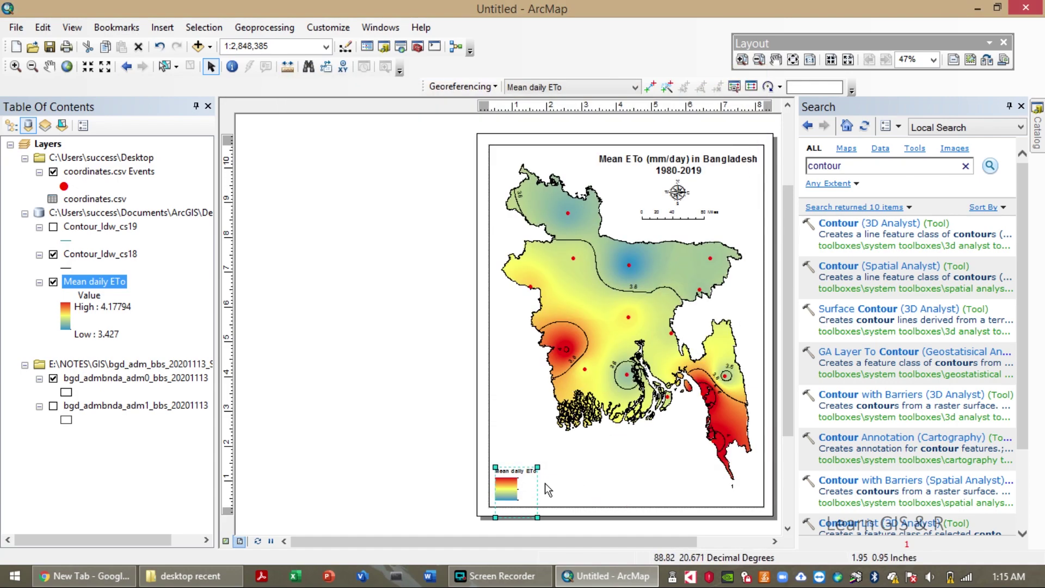
Set the legend's Mean daily ETo item to the Horizontal Single Symbol Layer Name and Label style
{"action": "right_click", "coordinate": [515, 483]}
{"action": "left_click", "coordinate": [555, 472]}
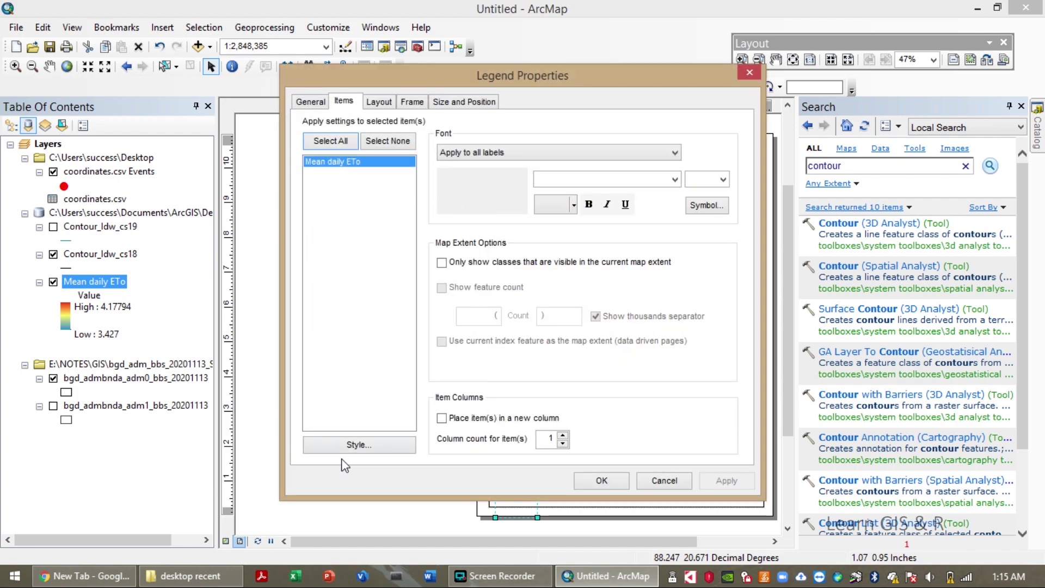
{"action": "left_click", "coordinate": [356, 446]}
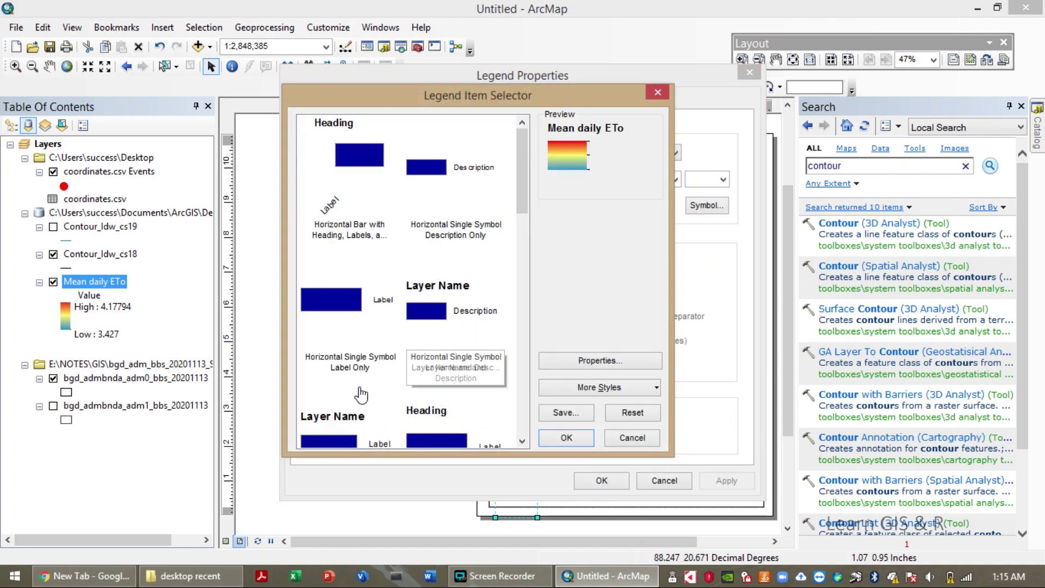
{"action": "left_click", "coordinate": [335, 430]}
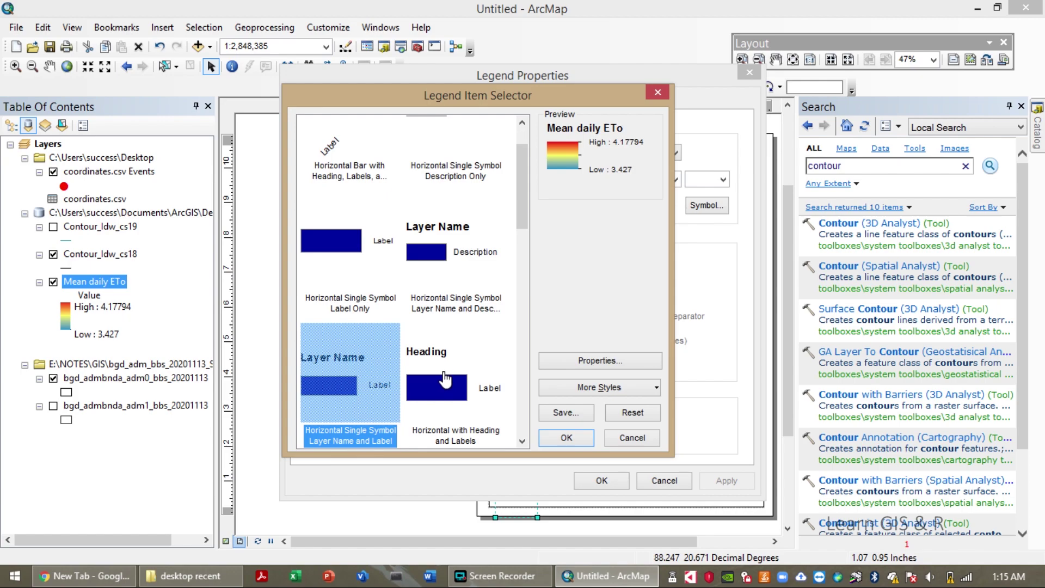
{"action": "left_click", "coordinate": [443, 375]}
{"action": "left_click", "coordinate": [337, 364]}
{"action": "left_click", "coordinate": [565, 438]}
{"action": "left_click", "coordinate": [727, 481]}
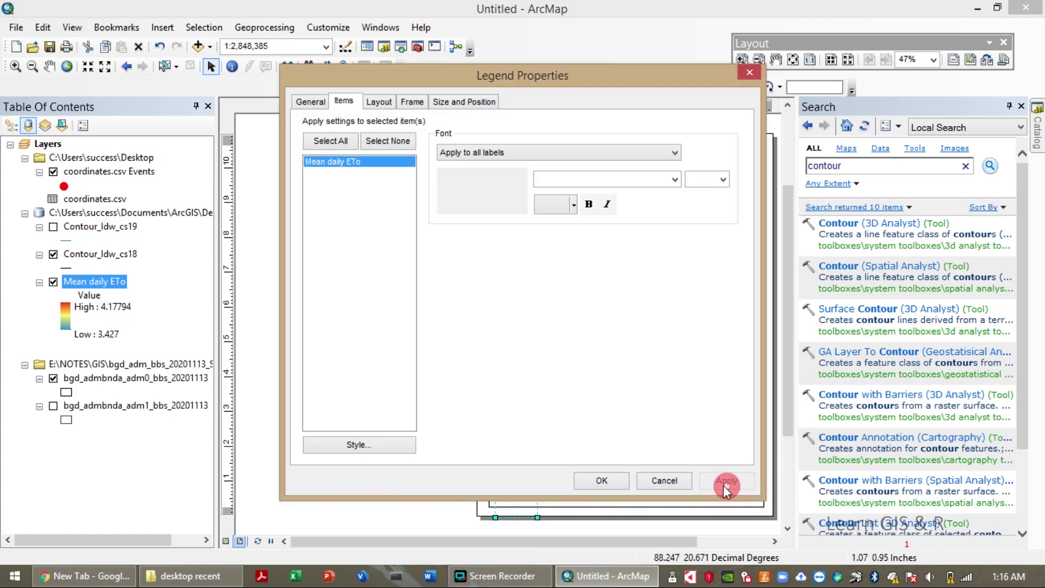
{"action": "left_click", "coordinate": [584, 478]}
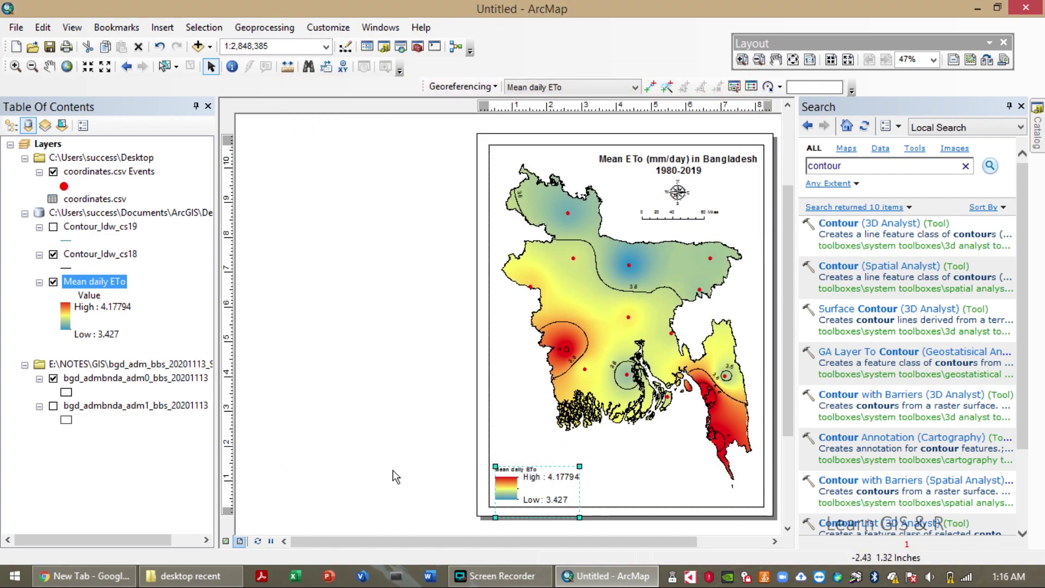
Convert the legend to graphics and ungroup it into separate elements
{"action": "left_click", "coordinate": [533, 483]}
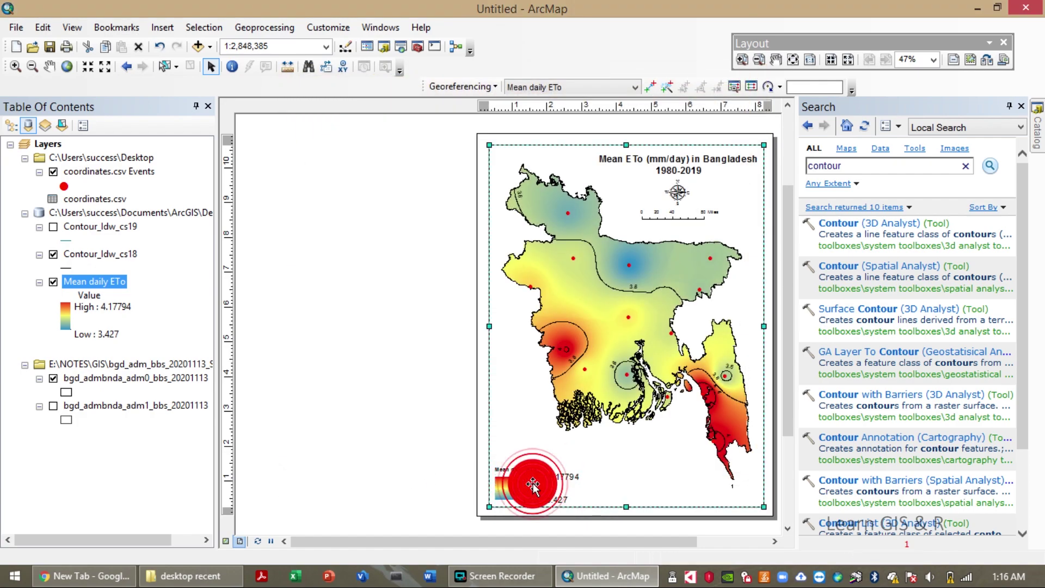
{"action": "right_click", "coordinate": [533, 484]}
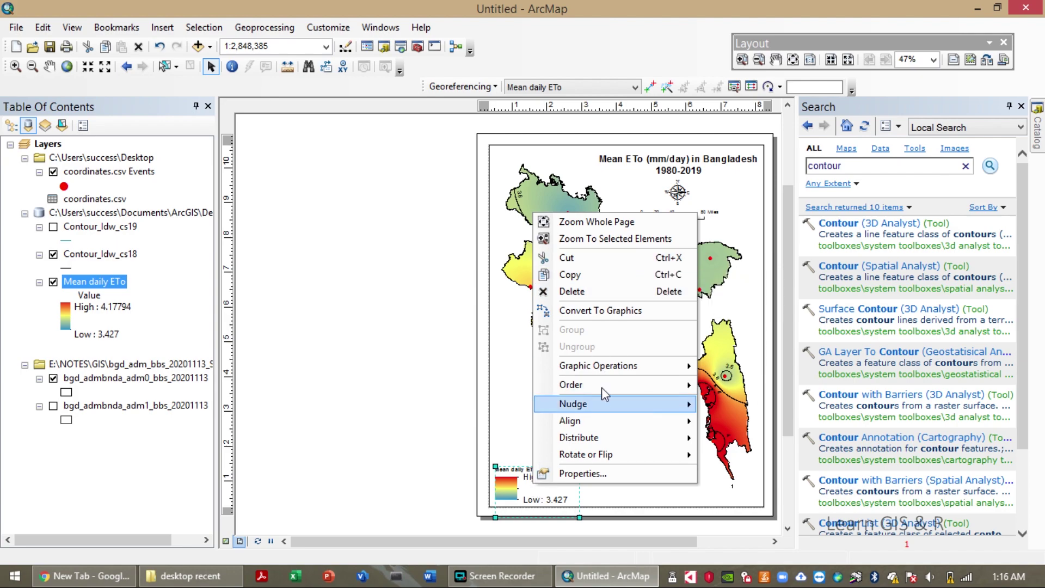
{"action": "left_click", "coordinate": [624, 307]}
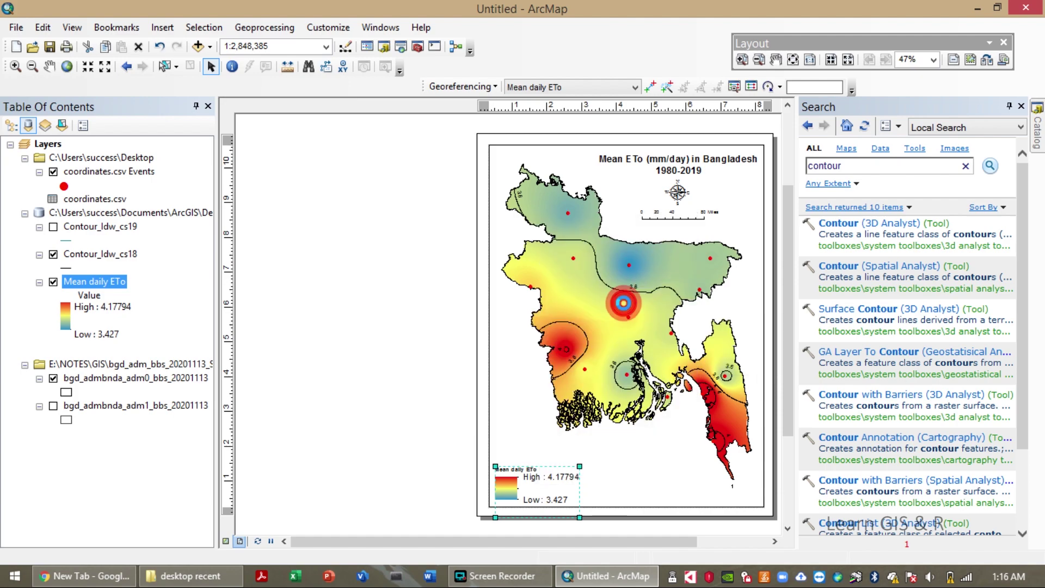
{"action": "right_click", "coordinate": [501, 481]}
{"action": "left_click", "coordinate": [549, 344]}
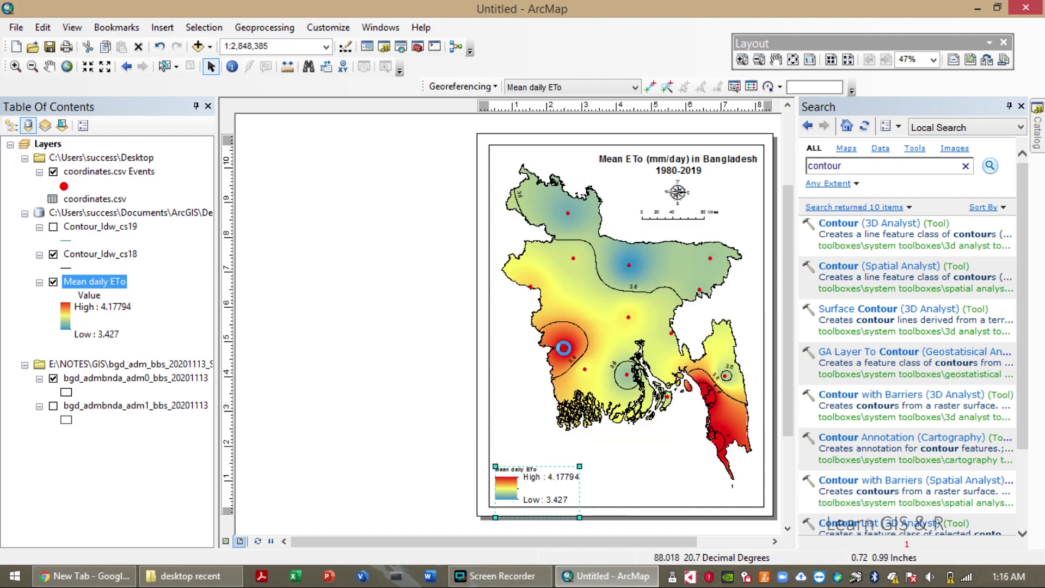
Delete the Mean daily ETo title from the ungrouped legend on the map page
{"action": "left_click", "coordinate": [393, 457]}
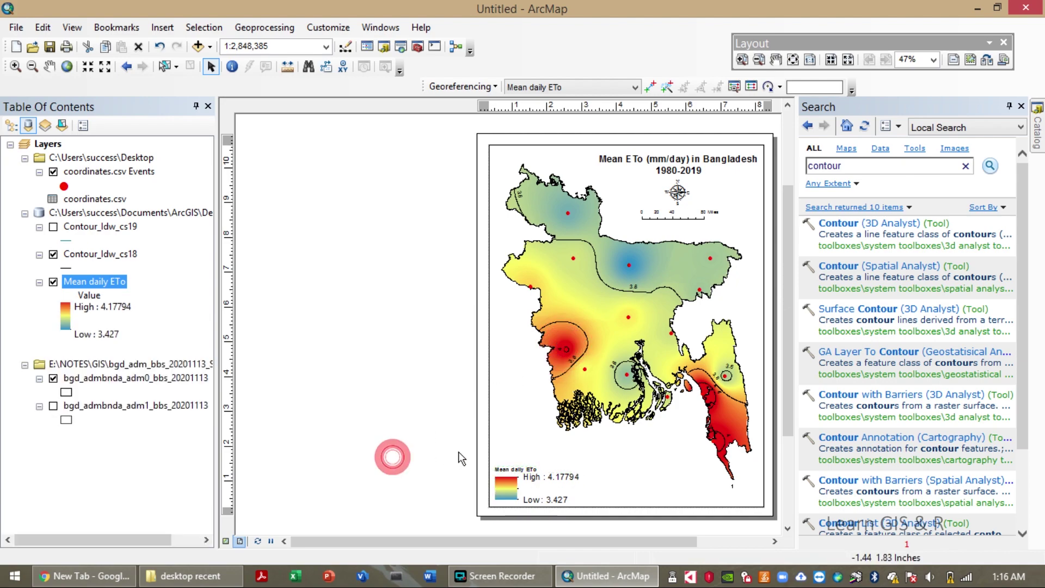
{"action": "left_click", "coordinate": [513, 468]}
{"action": "key", "text": "Delete"}
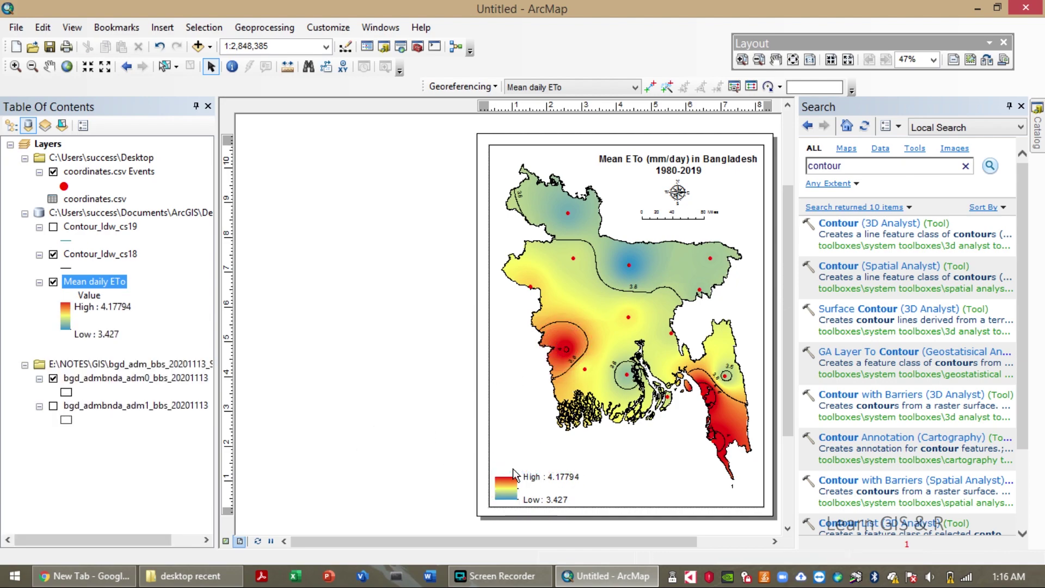
Group the remaining legend color ramp and High/Low labels, and move the group slightly up inside the map frame
{"action": "left_click", "coordinate": [441, 453]}
{"action": "left_click_drag", "start_coordinate": [645, 512], "coordinate": [669, 522]}
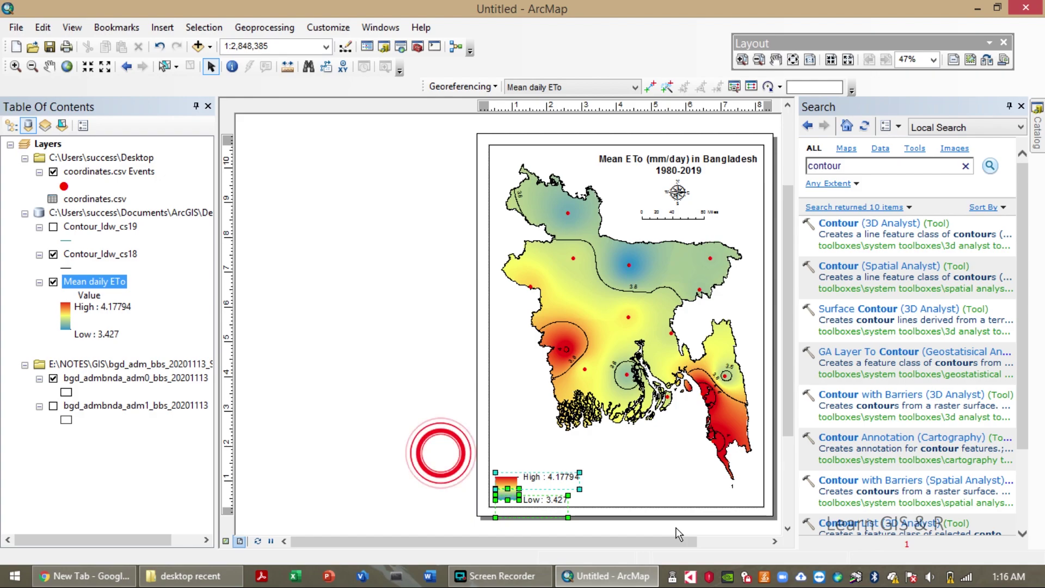
{"action": "right_click", "coordinate": [556, 478]}
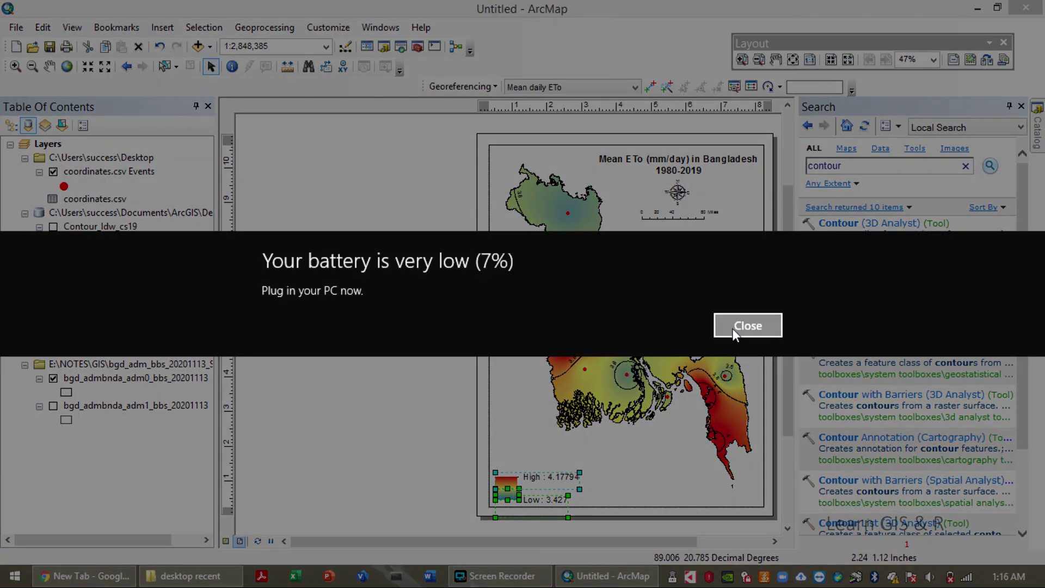
{"action": "left_click", "coordinate": [747, 326]}
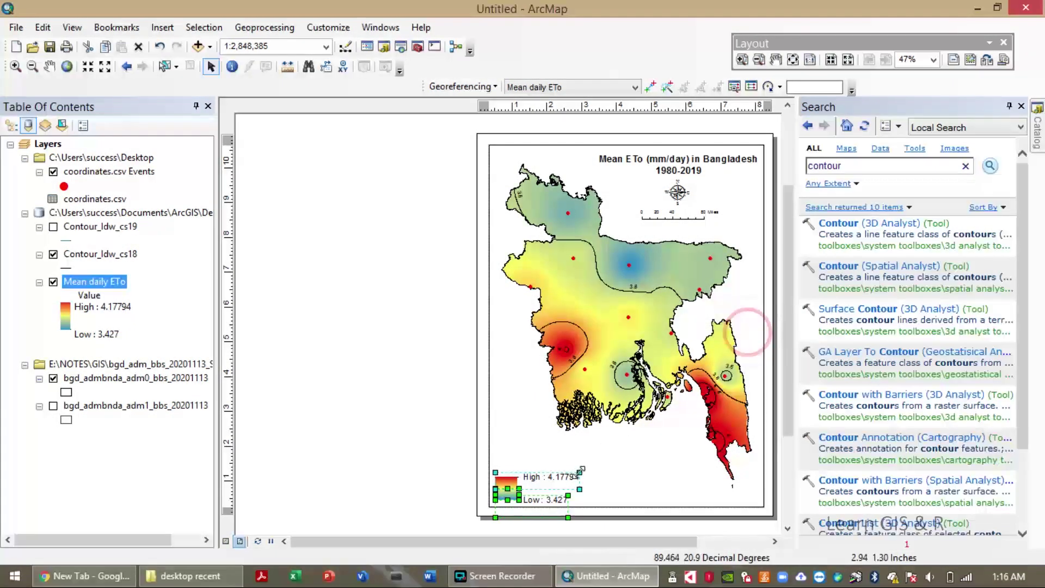
{"action": "left_click", "coordinate": [536, 477]}
{"action": "left_click", "coordinate": [536, 478]}
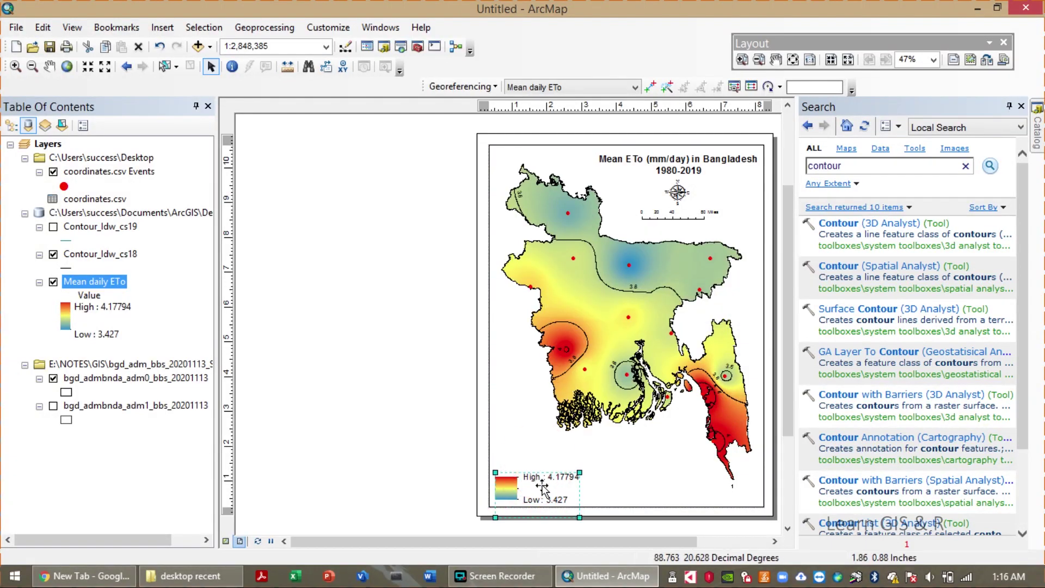
{"action": "left_click", "coordinate": [544, 476]}
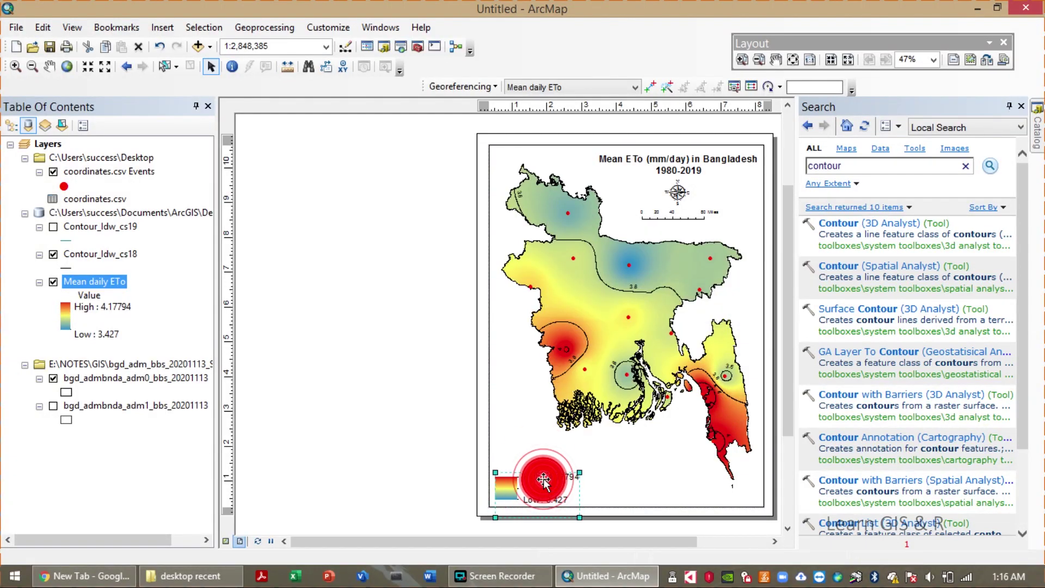
{"action": "left_click_drag", "start_coordinate": [544, 478], "coordinate": [544, 466]}
{"action": "left_click", "coordinate": [362, 478]}
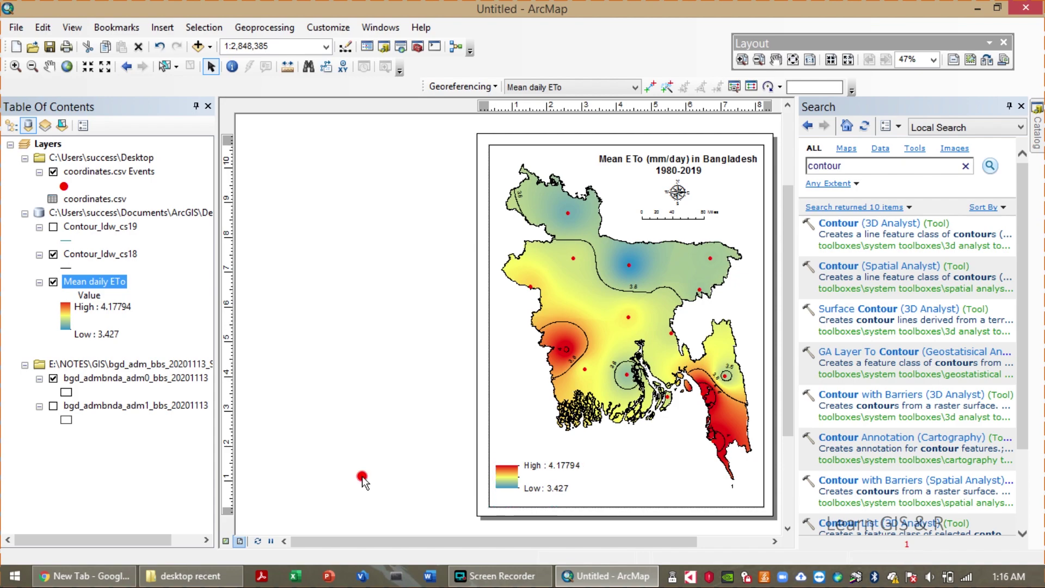
Hide the coordinates.csv Events station points on the map
{"action": "left_click", "coordinate": [557, 479]}
{"action": "left_click", "coordinate": [394, 395]}
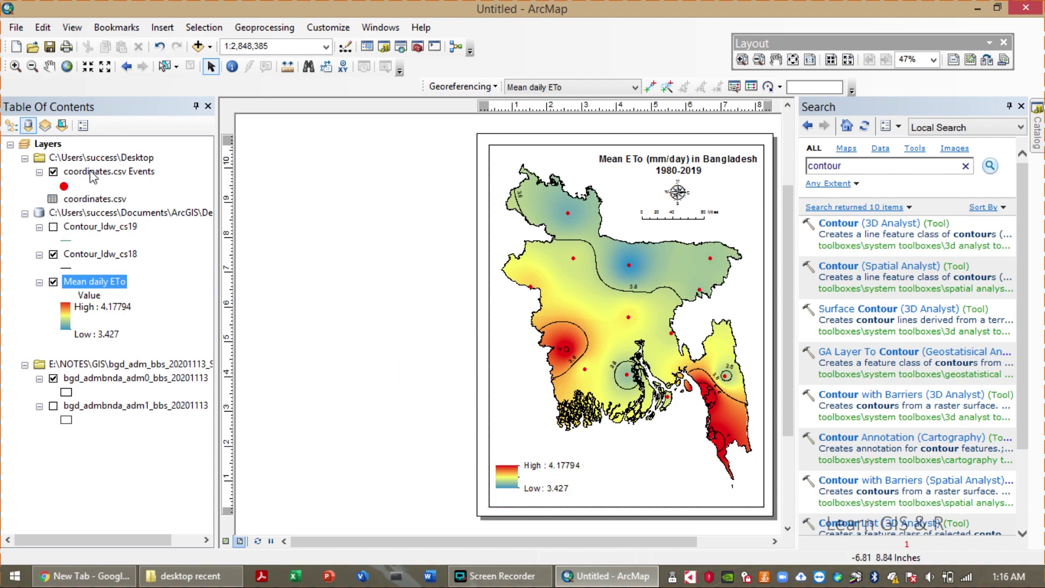
{"action": "left_click", "coordinate": [53, 172]}
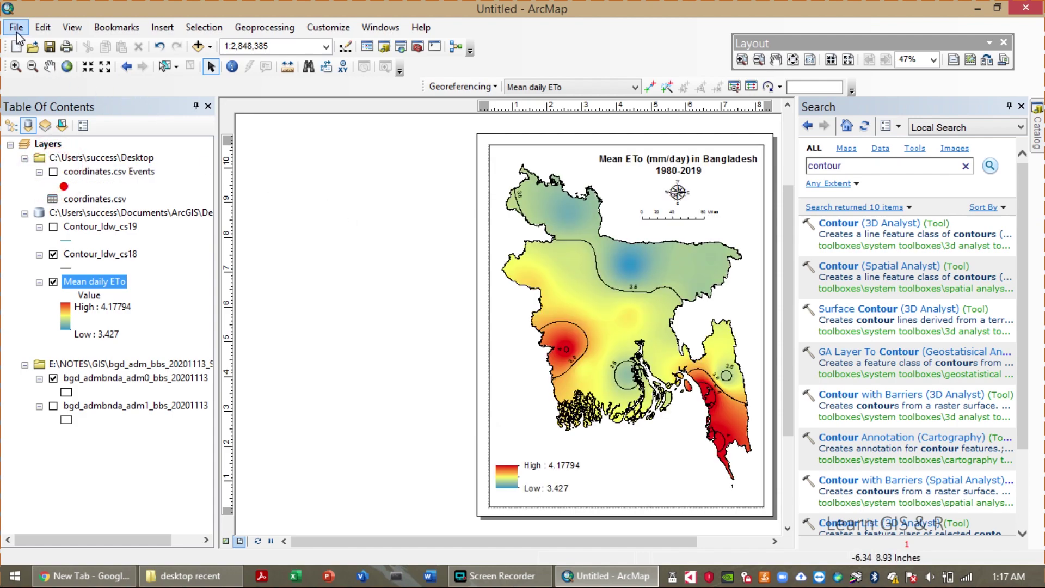
Add a graticule named Graticule to the data frame, dividing the map by meridians and parallels with the default wizard settings
{"action": "left_click", "coordinate": [616, 199]}
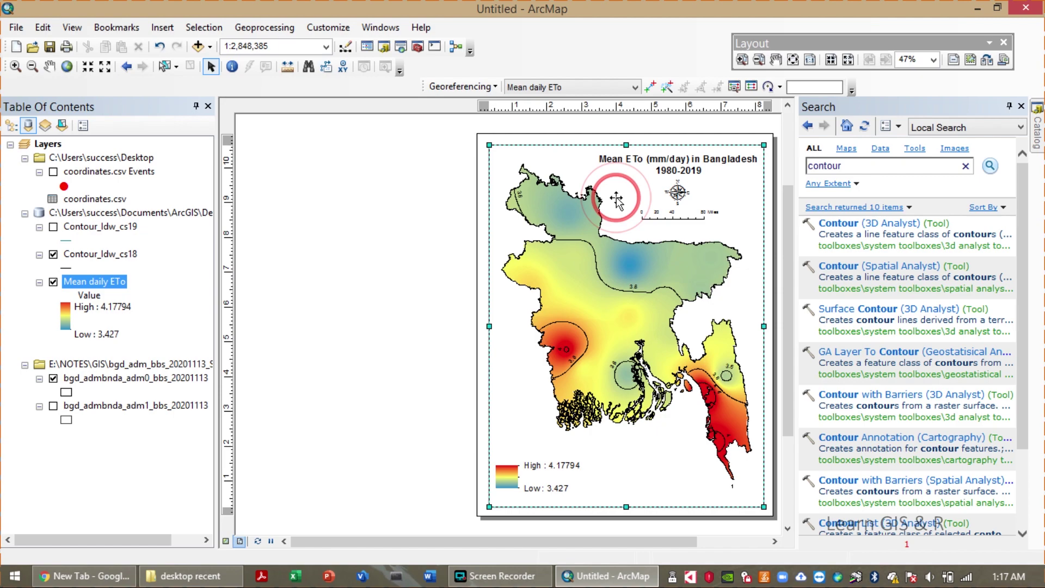
{"action": "right_click", "coordinate": [616, 199]}
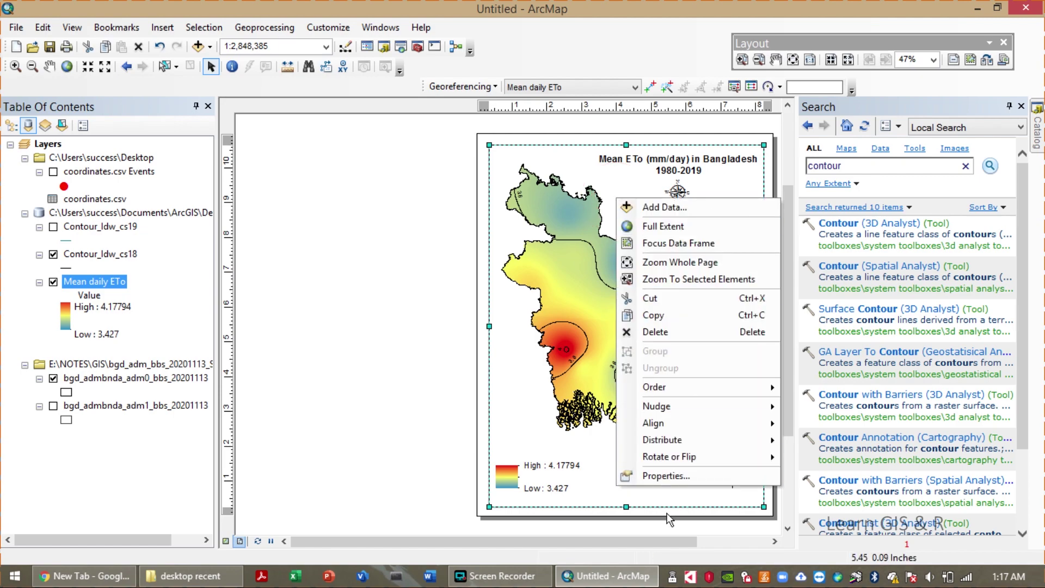
{"action": "left_click", "coordinate": [672, 474]}
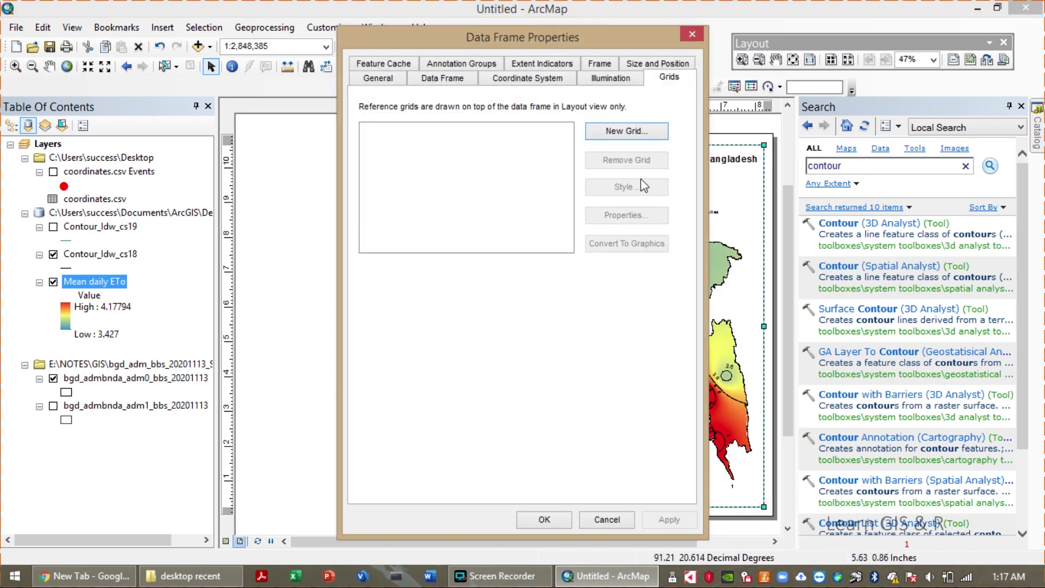
{"action": "left_click", "coordinate": [640, 135]}
{"action": "left_click", "coordinate": [624, 429]}
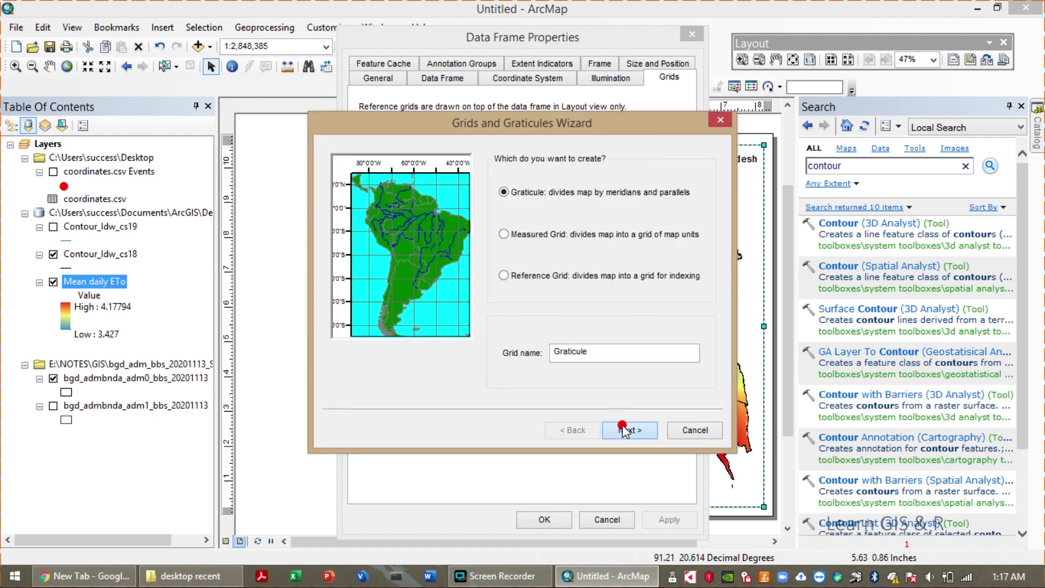
{"action": "left_click", "coordinate": [622, 427]}
{"action": "left_click", "coordinate": [622, 425]}
{"action": "left_click", "coordinate": [623, 424]}
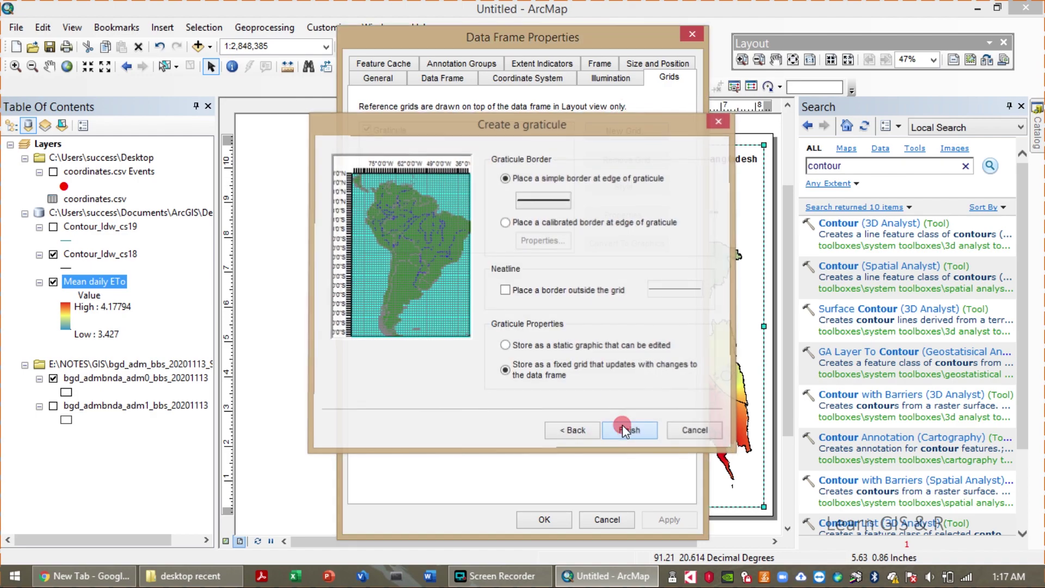
Set the graticule's label font size to 10 and orient its left and right labels vertically
{"action": "left_click", "coordinate": [624, 215]}
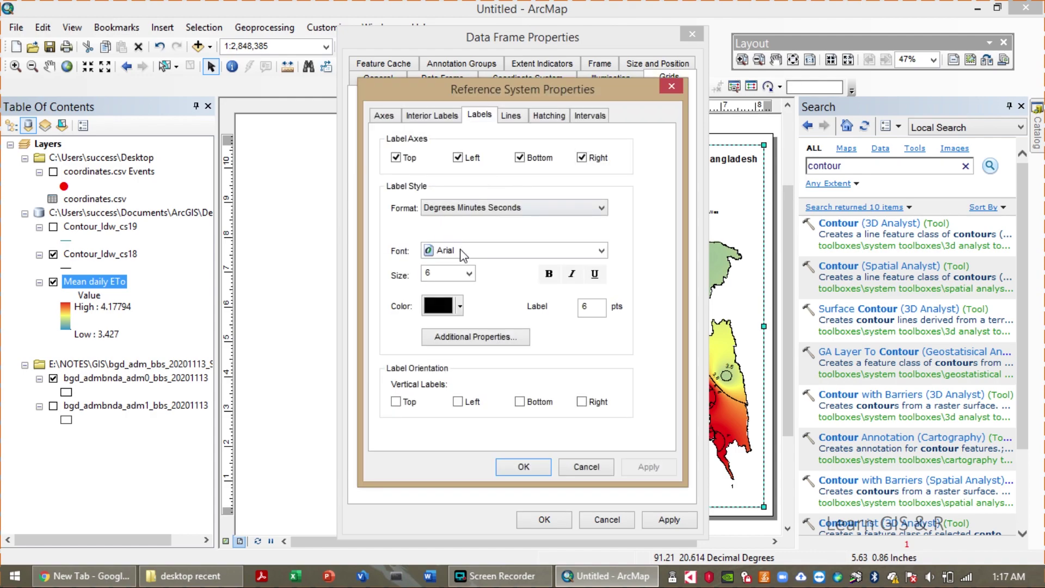
{"action": "left_click", "coordinate": [469, 273]}
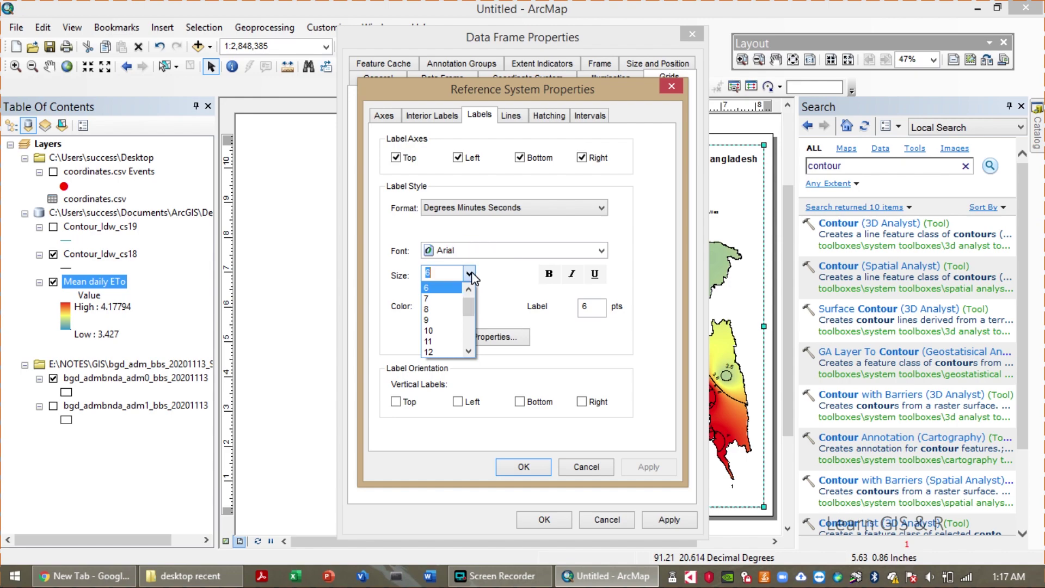
{"action": "left_click", "coordinate": [459, 330]}
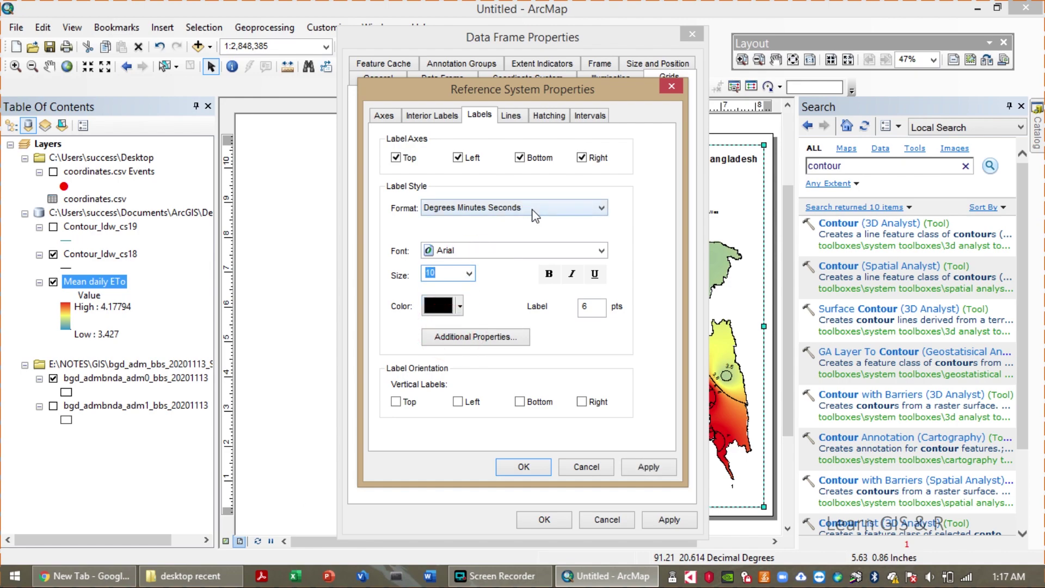
{"action": "left_click", "coordinate": [460, 157]}
{"action": "left_click", "coordinate": [460, 158]}
{"action": "left_click", "coordinate": [580, 402]}
Set the graticule to show no lines or ticks inside the map, and apply it to the data frame
{"action": "left_click", "coordinate": [597, 116]}
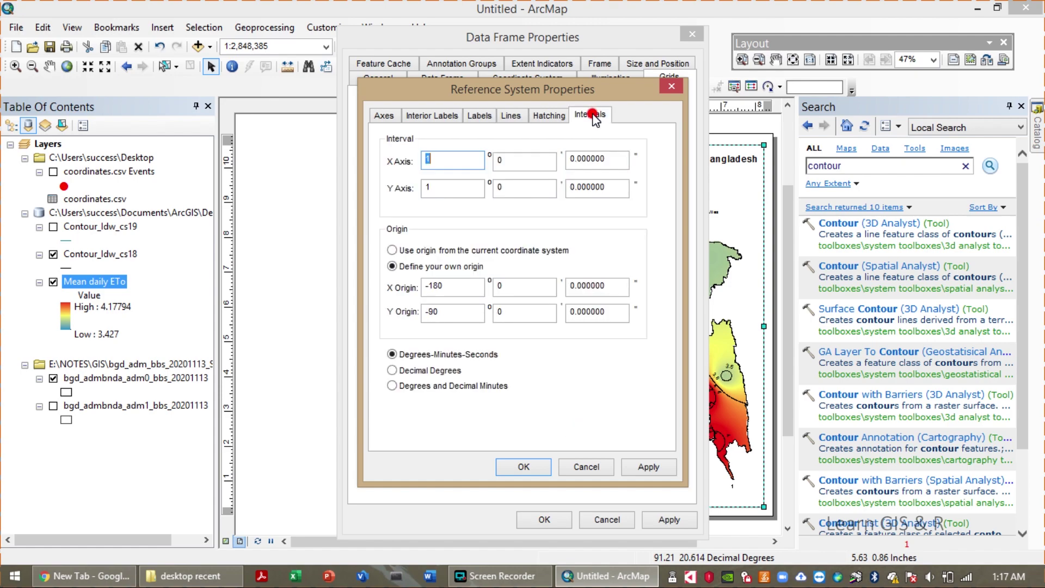
{"action": "left_click", "coordinate": [563, 120]}
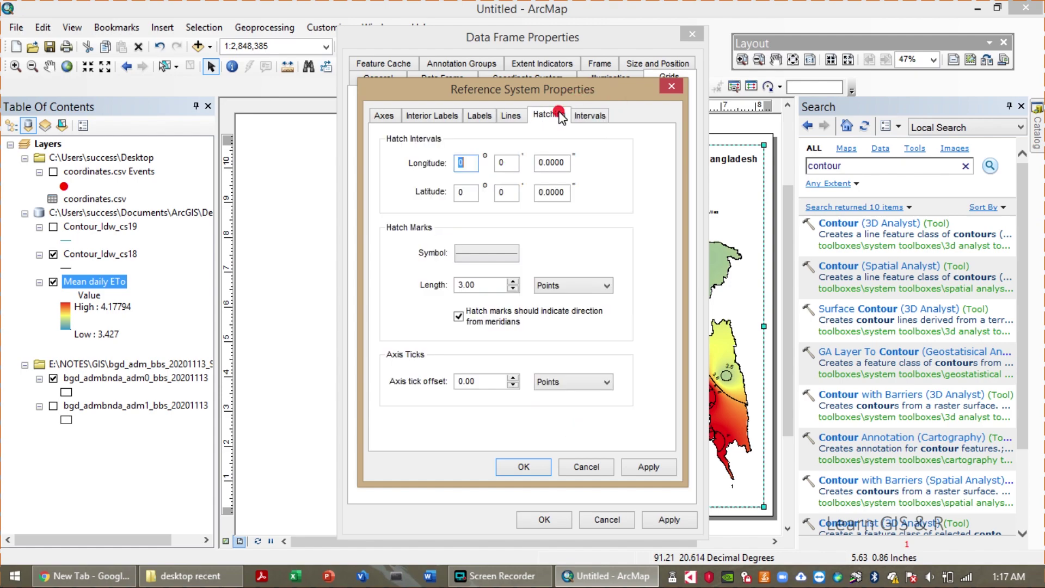
{"action": "left_click", "coordinate": [511, 115]}
{"action": "left_click", "coordinate": [401, 198]}
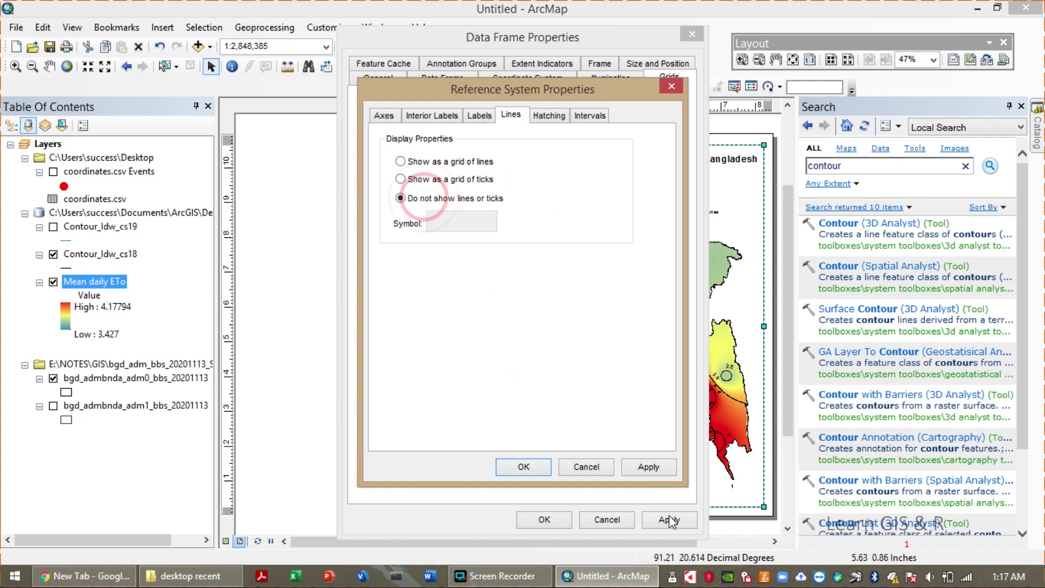
{"action": "left_click", "coordinate": [646, 469]}
{"action": "left_click", "coordinate": [523, 466]}
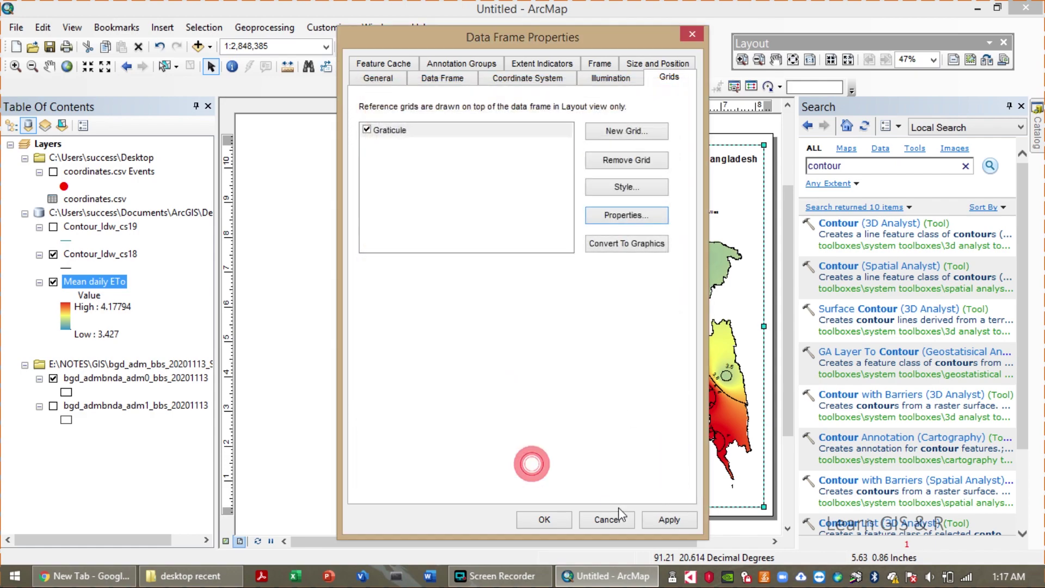
{"action": "left_click", "coordinate": [664, 526]}
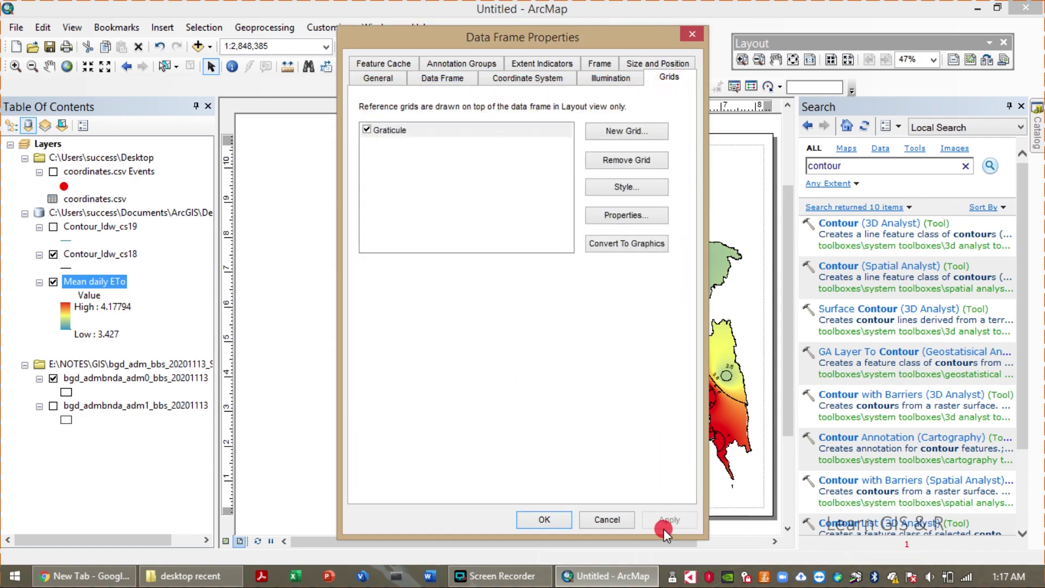
{"action": "left_click", "coordinate": [547, 519]}
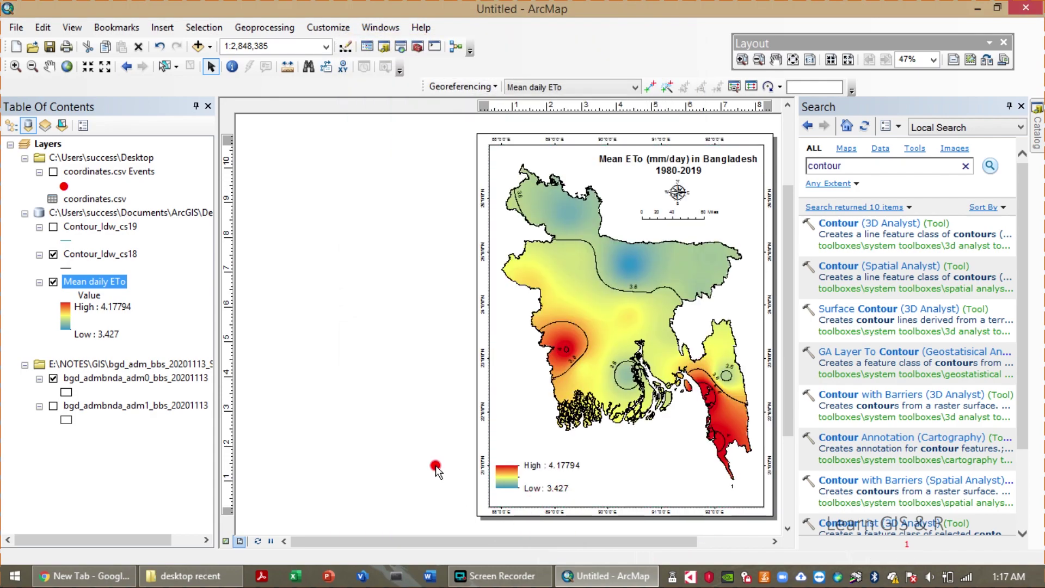
{"action": "left_click", "coordinate": [436, 466]}
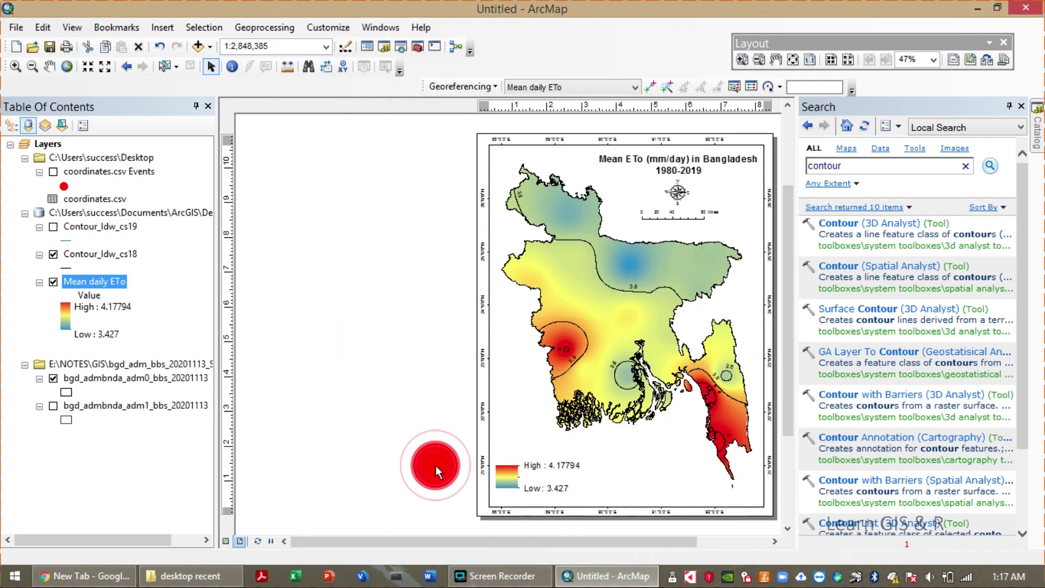
Export the map to the Desktop as a 300 dpi TIFF named Untitled, and open the exported image from the desktop
{"action": "left_click", "coordinate": [15, 27]}
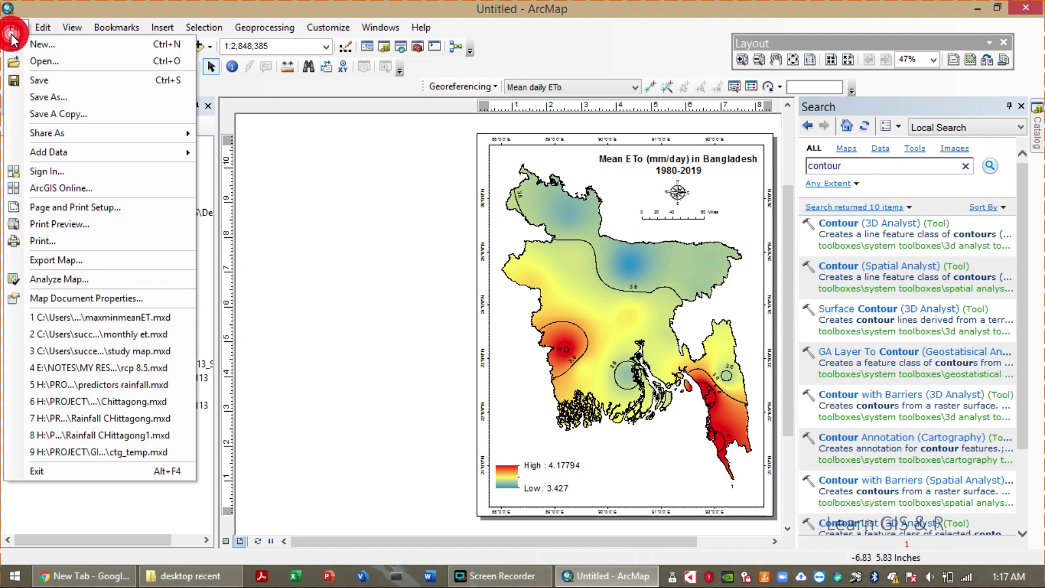
{"action": "left_click", "coordinate": [81, 260]}
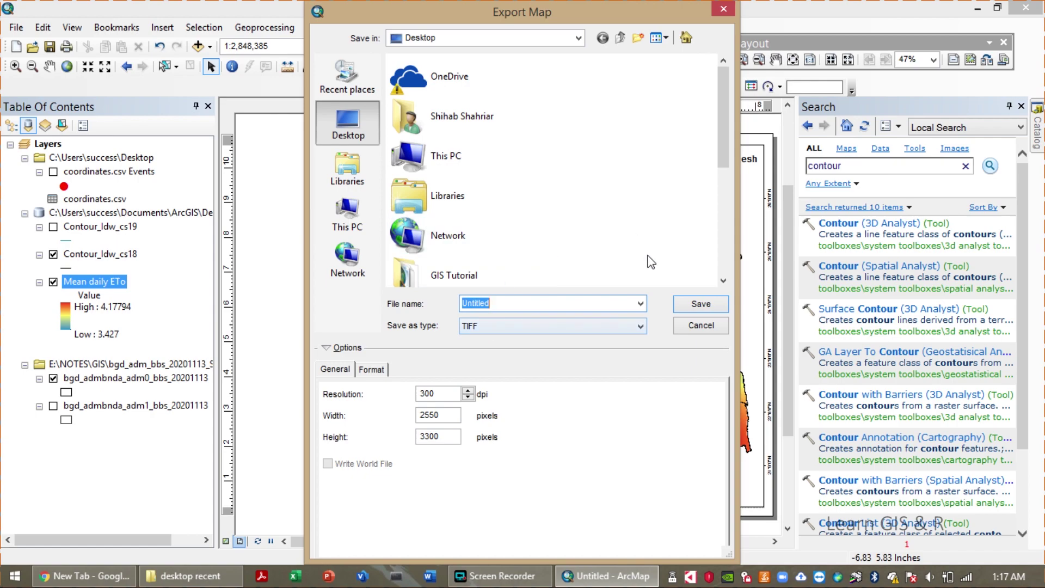
{"action": "left_click", "coordinate": [699, 305]}
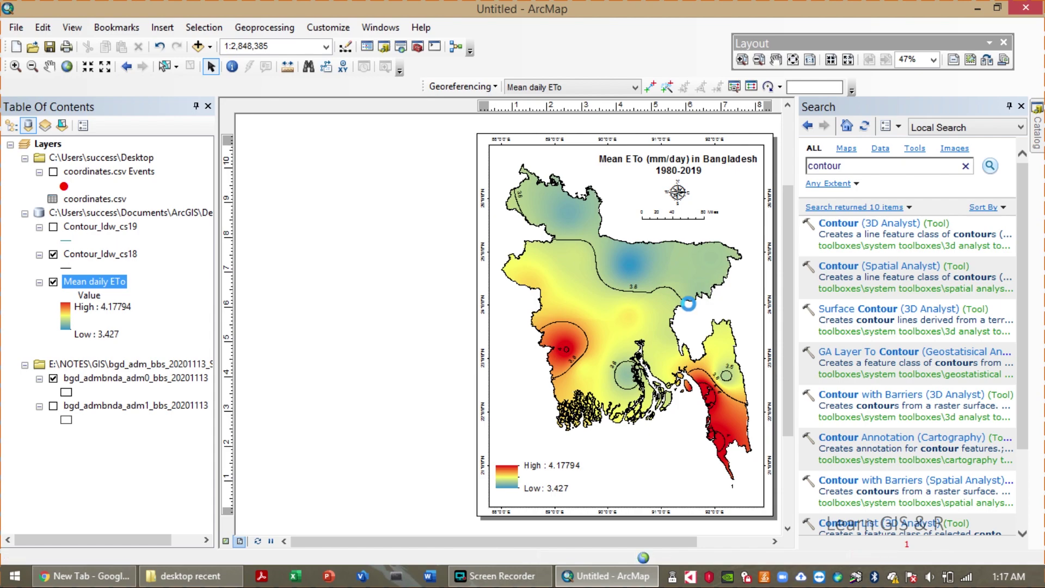
{"action": "left_click", "coordinate": [976, 8]}
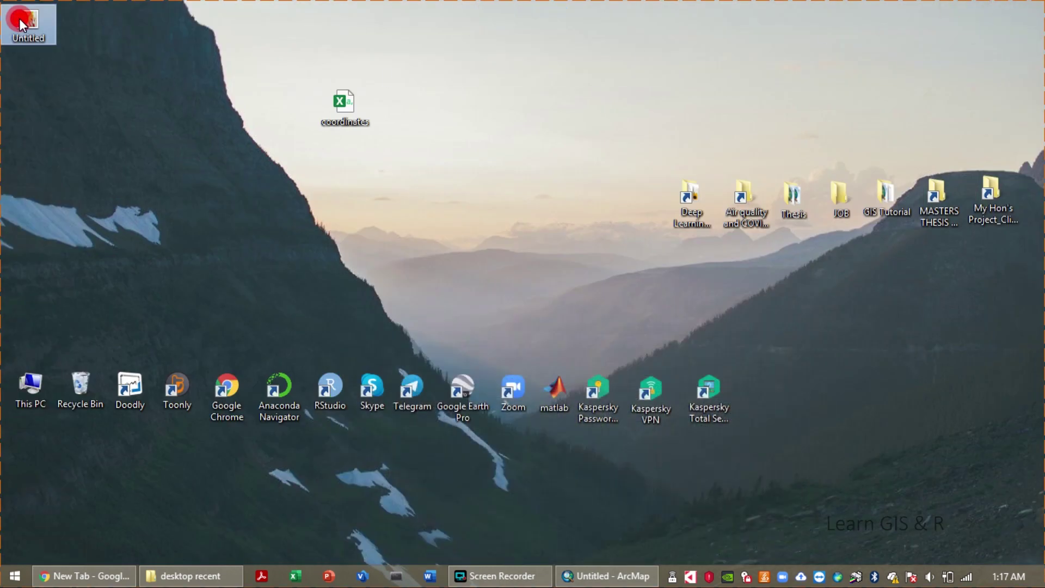
{"action": "double_click", "coordinate": [31, 52]}
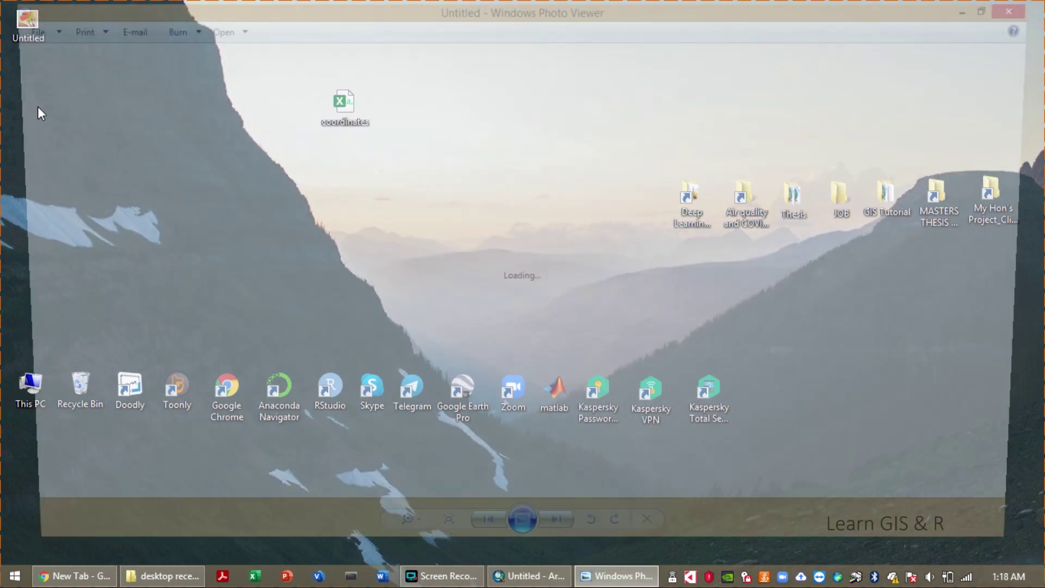